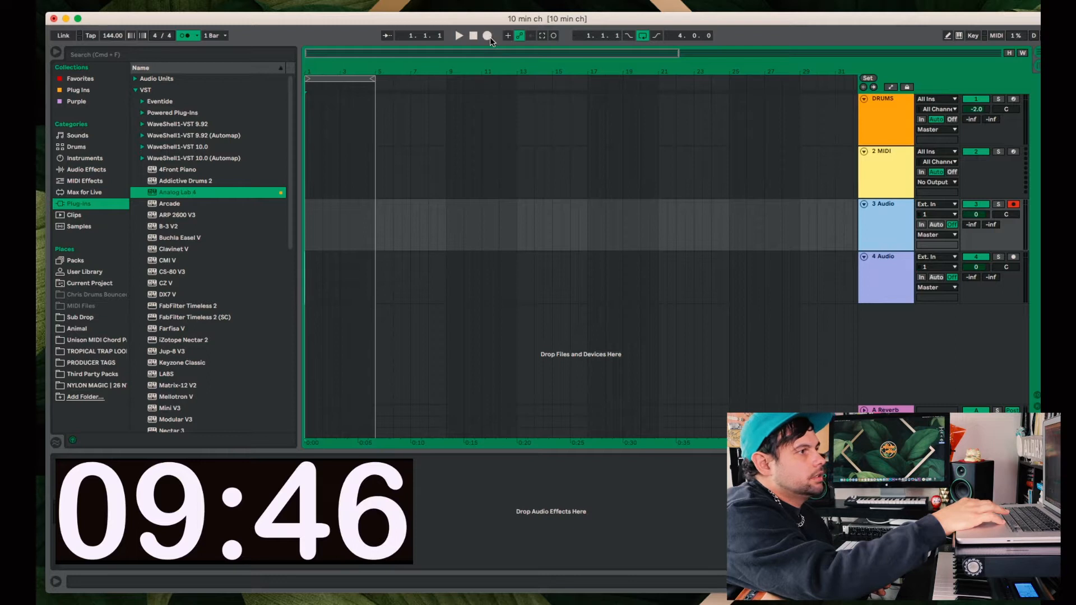
# - Record a guitar take on the 3 Audio track and trim the clip's end to bar 9
pyautogui.click(490, 37)
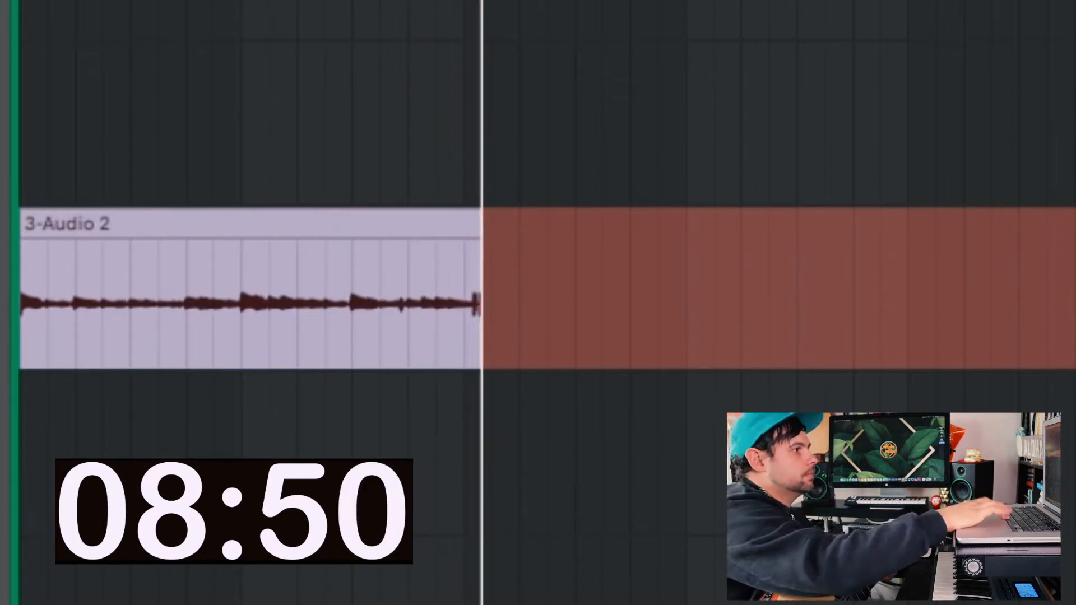
pyautogui.press('space')
pyautogui.click(472, 223)
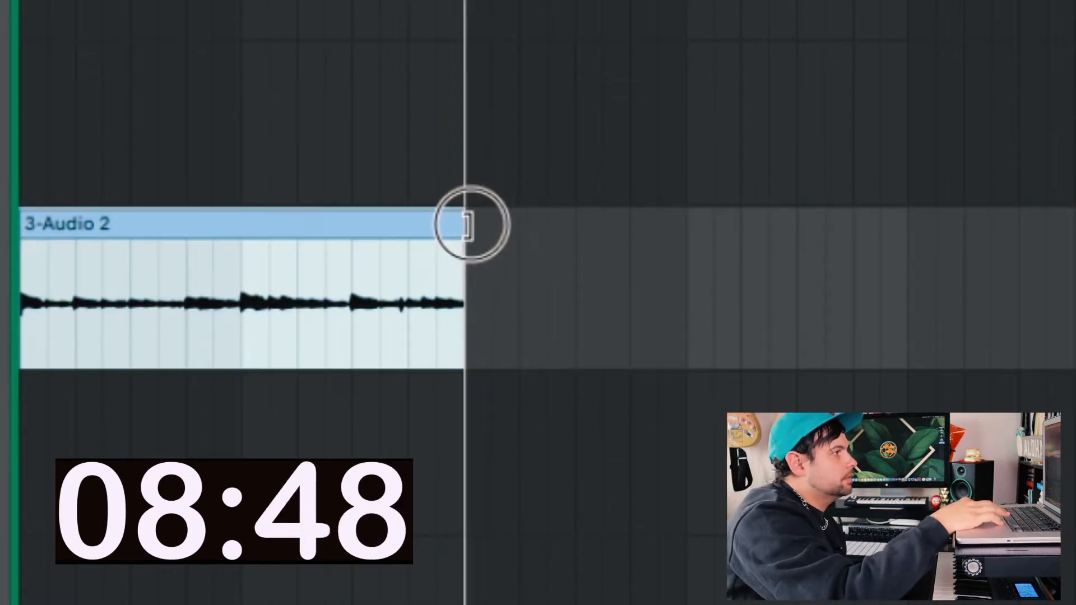
pyautogui.doubleClick(411, 207)
pyautogui.moveTo(365, 417); pyautogui.dragTo(365, 431)
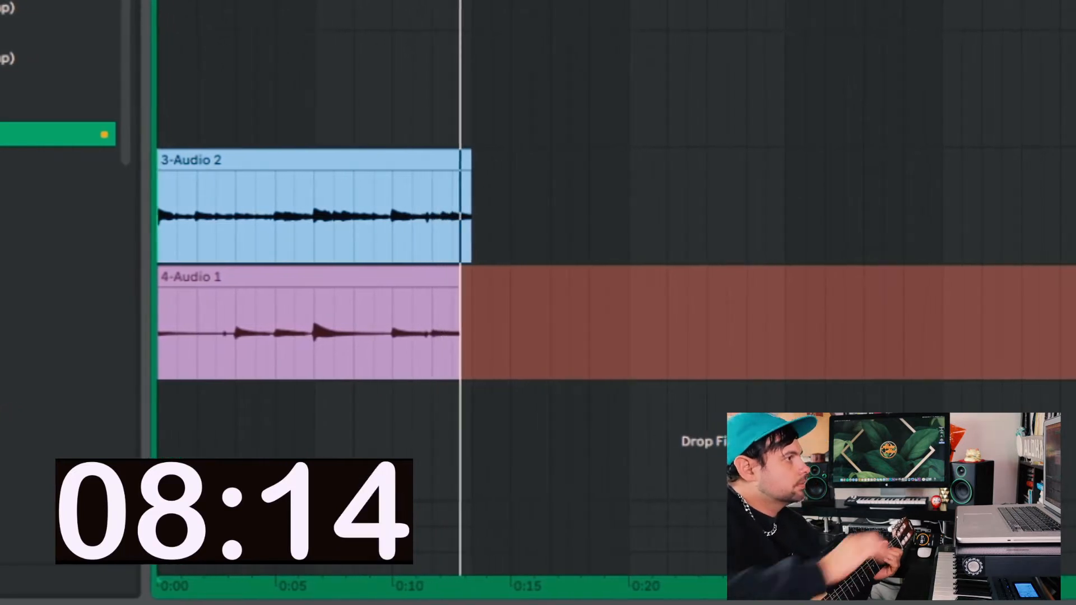
# - Finish recording the second guitar take on the 4 Audio track, ending its clip at bar 9, and play it back
pyautogui.press('space')
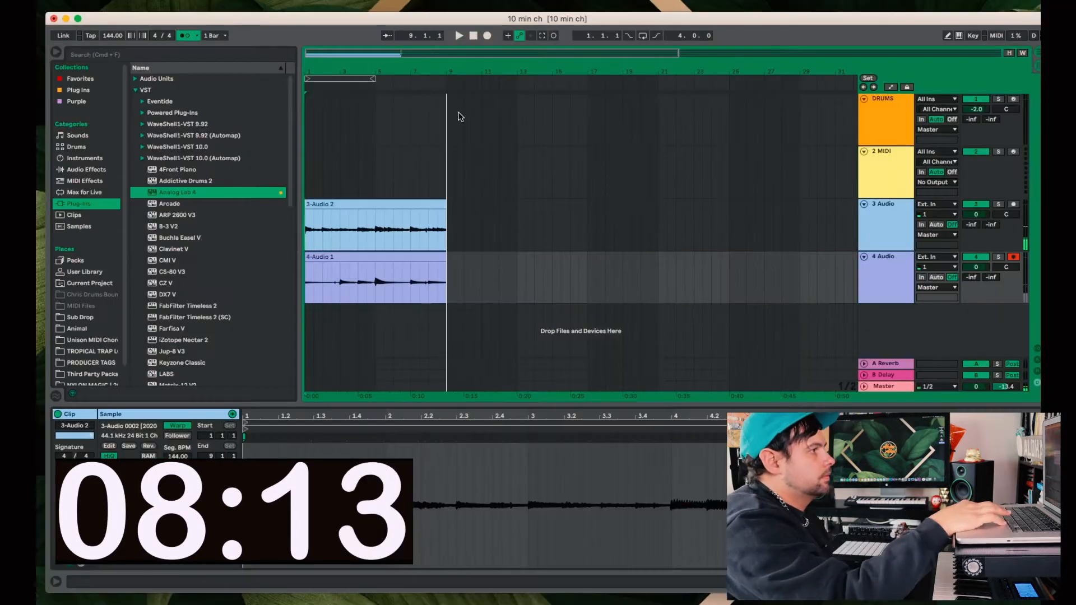
pyautogui.click(357, 259)
pyautogui.press('space')
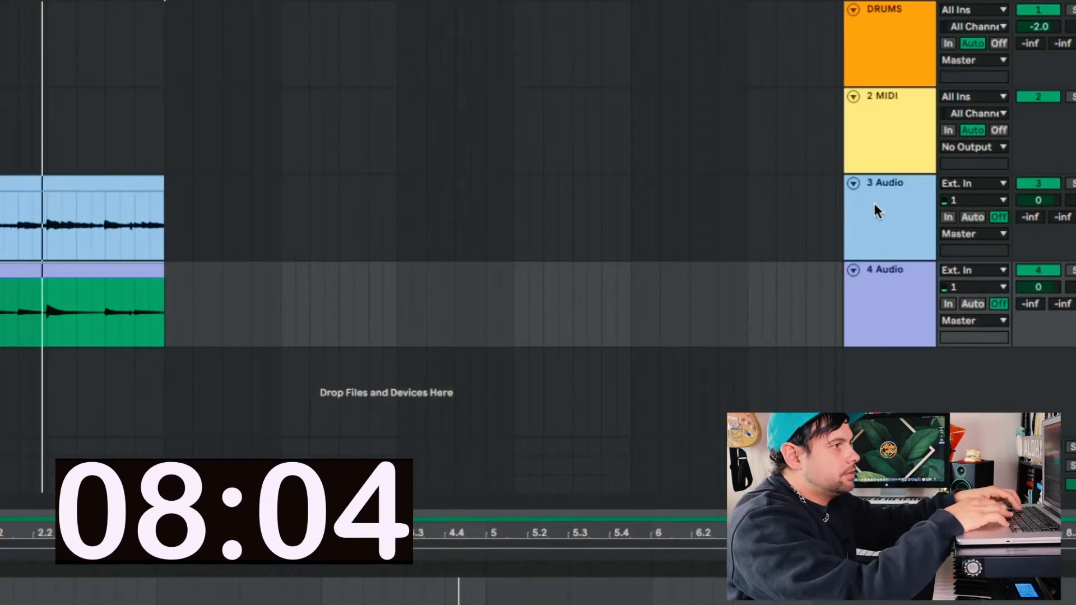
# - Duplicate the 3 Audio guitar track, then pan the original to 50L and the copy to 50R
pyautogui.click(878, 211)
pyautogui.press('super+d')
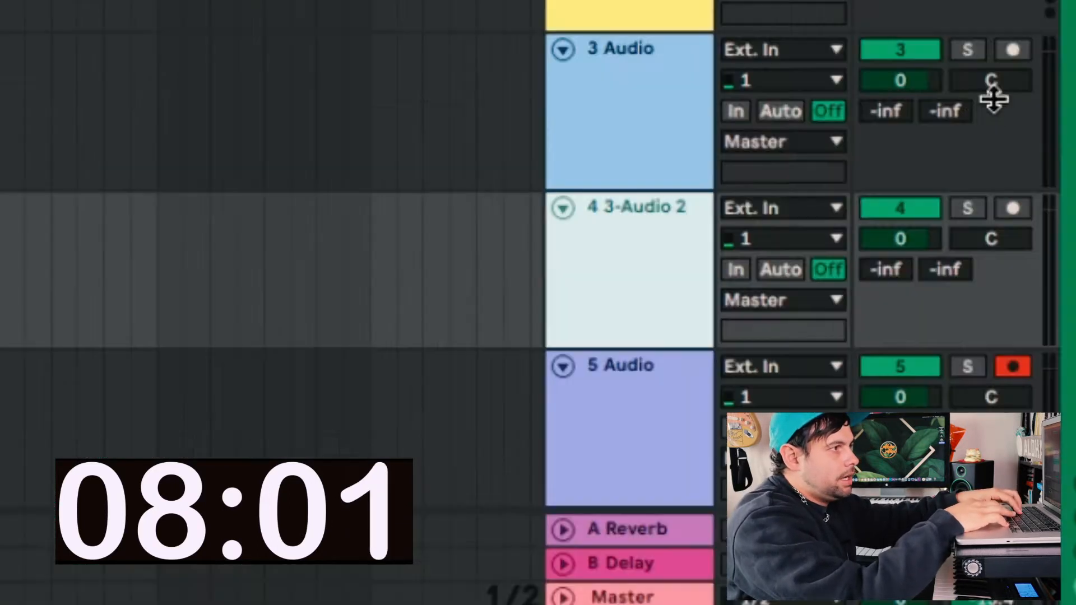
pyautogui.moveTo(993, 81); pyautogui.dragTo(993, 106)
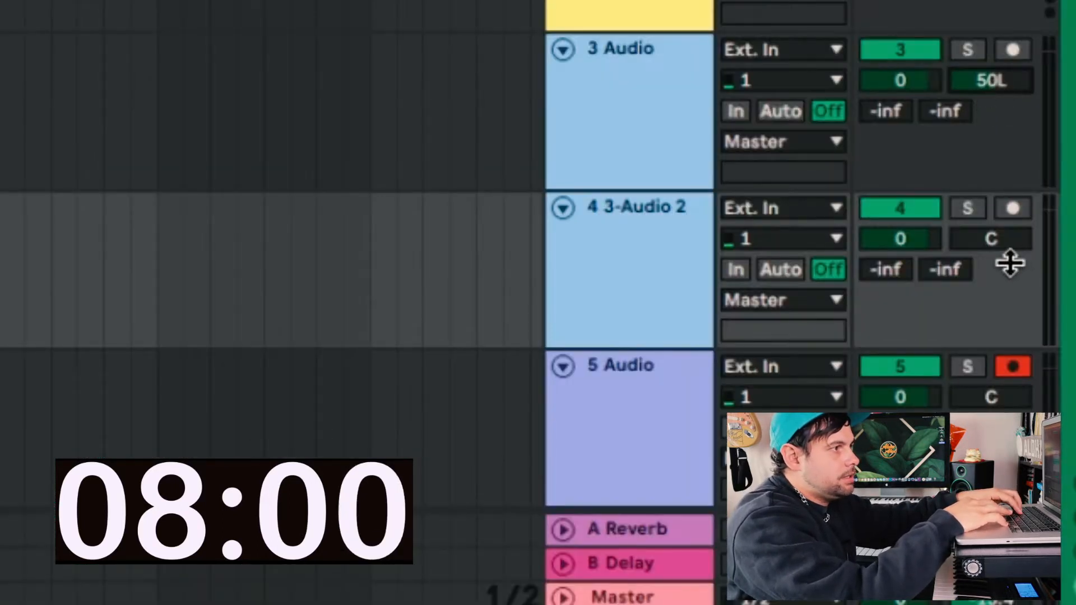
pyautogui.moveTo(985, 234); pyautogui.dragTo(985, 207)
# - Rename the three guitar tracks as GUitar L, GUitar R and Guitar C
pyautogui.click(635, 66)
pyautogui.press('super+r')
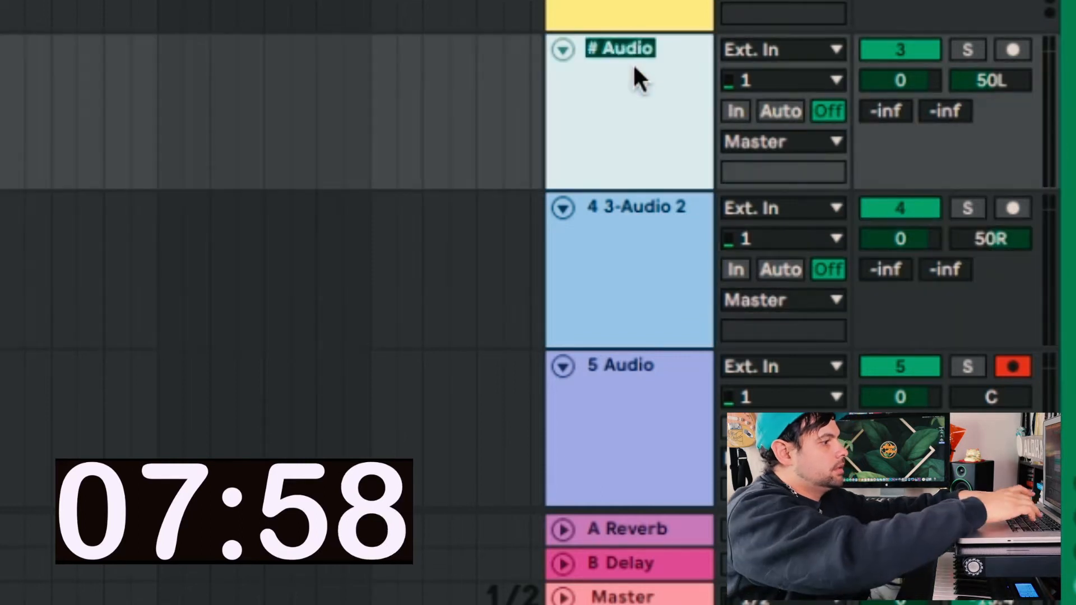
pyautogui.write('GUitar L')
pyautogui.click(613, 234)
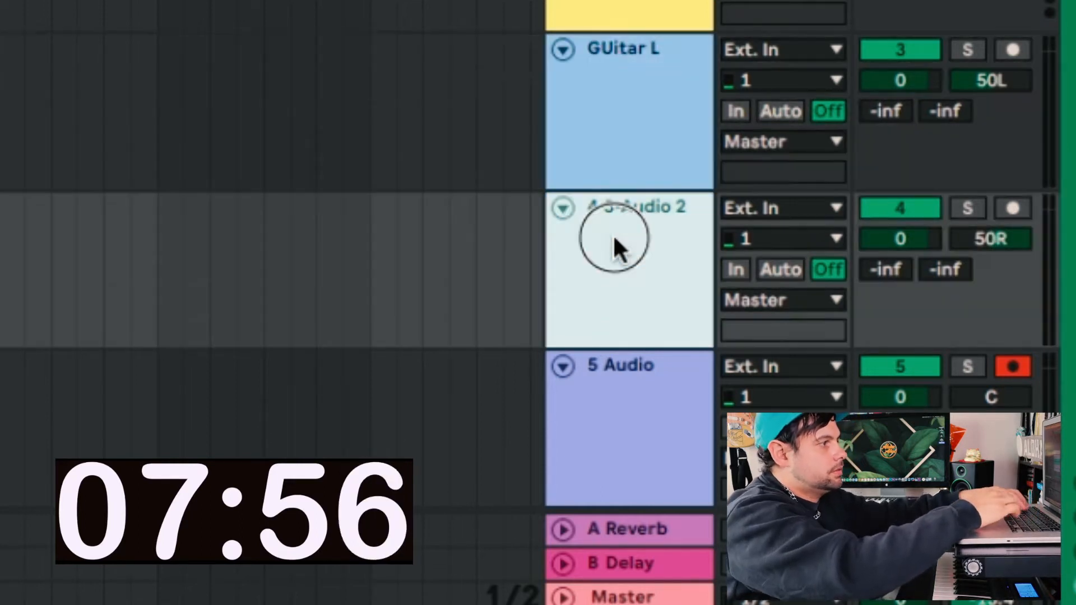
pyautogui.press('super+r')
pyautogui.write('GUitar R')
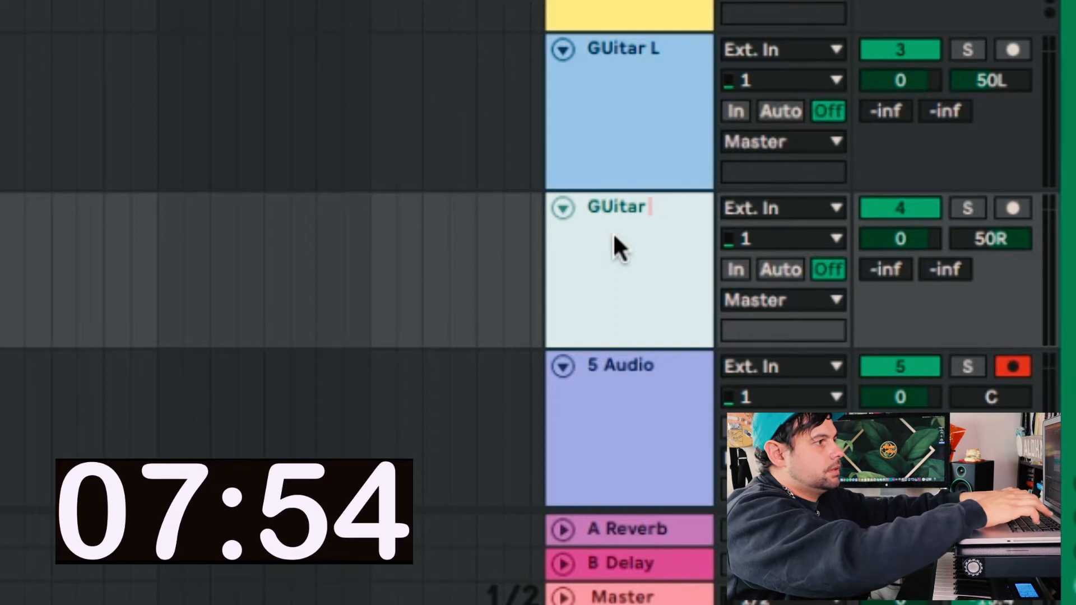
pyautogui.click(622, 410)
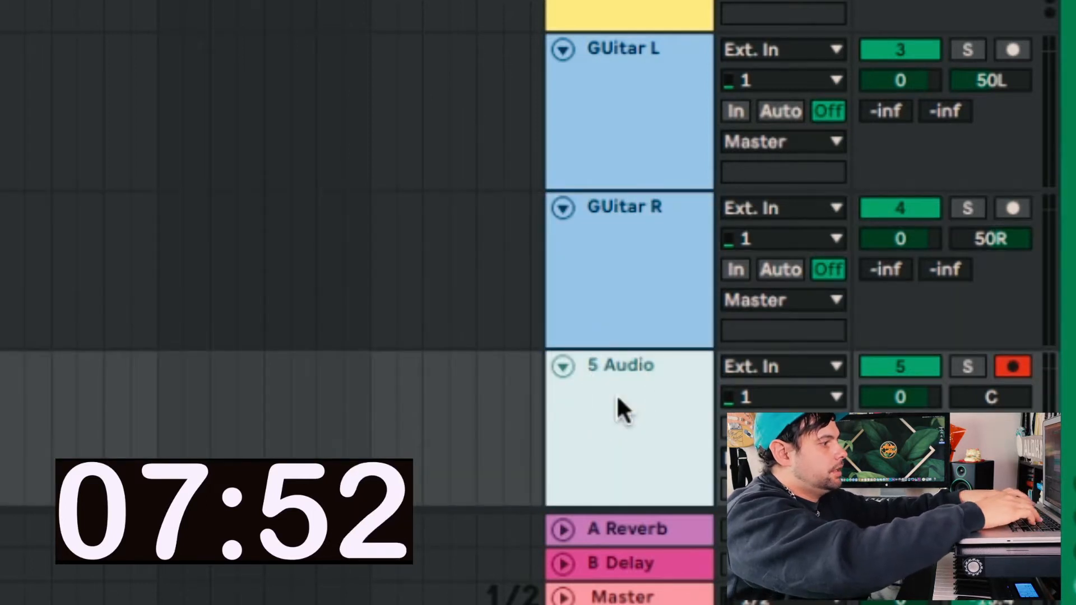
pyautogui.press('super+r')
pyautogui.write('Guitar C')
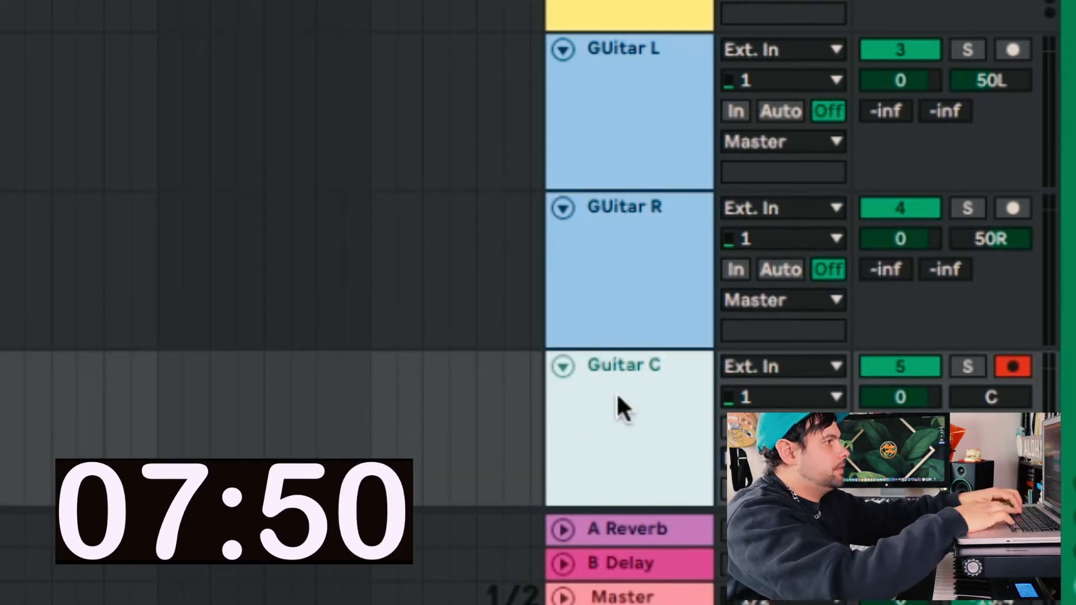
pyautogui.press('Return')
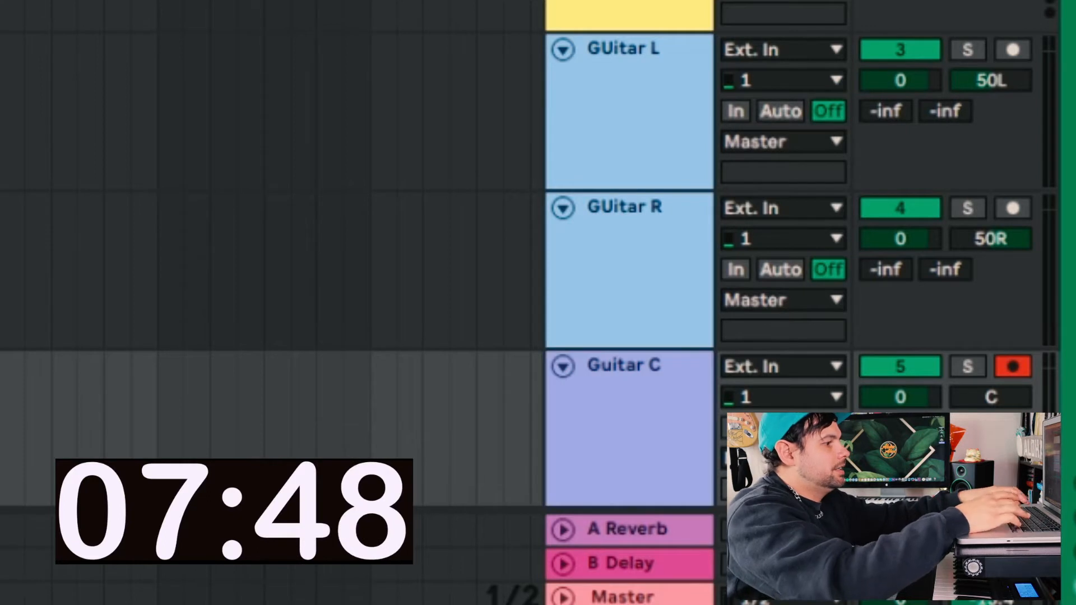
pyautogui.press('Escape')
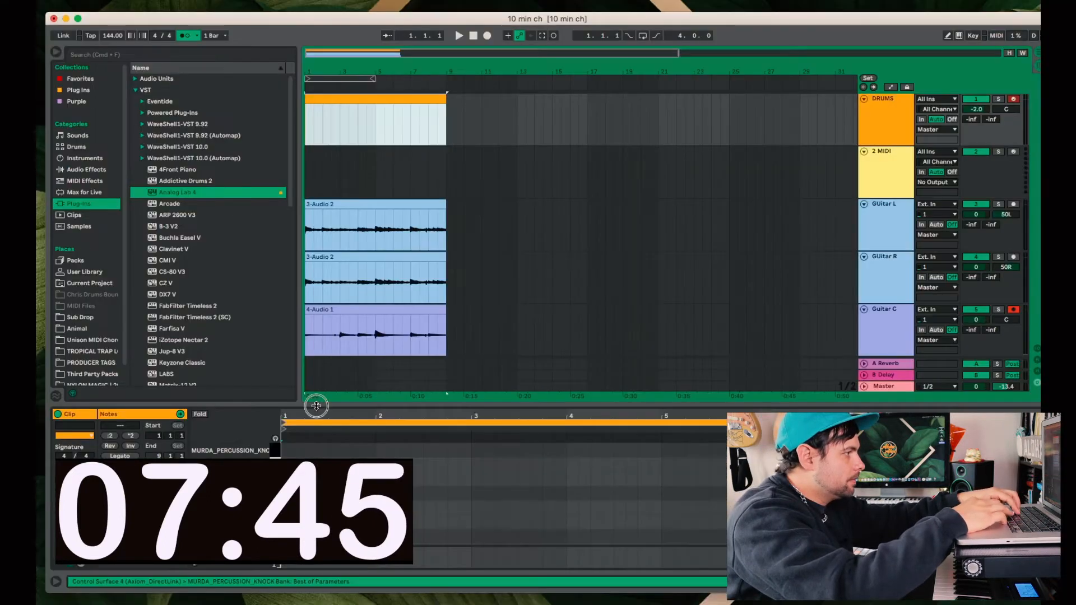
# - Enlarge the note editor of the DRUMS clip and place a MURDA_KICK_RODEO note at the start of bar 1
pyautogui.moveTo(316, 406); pyautogui.dragTo(343, 280)
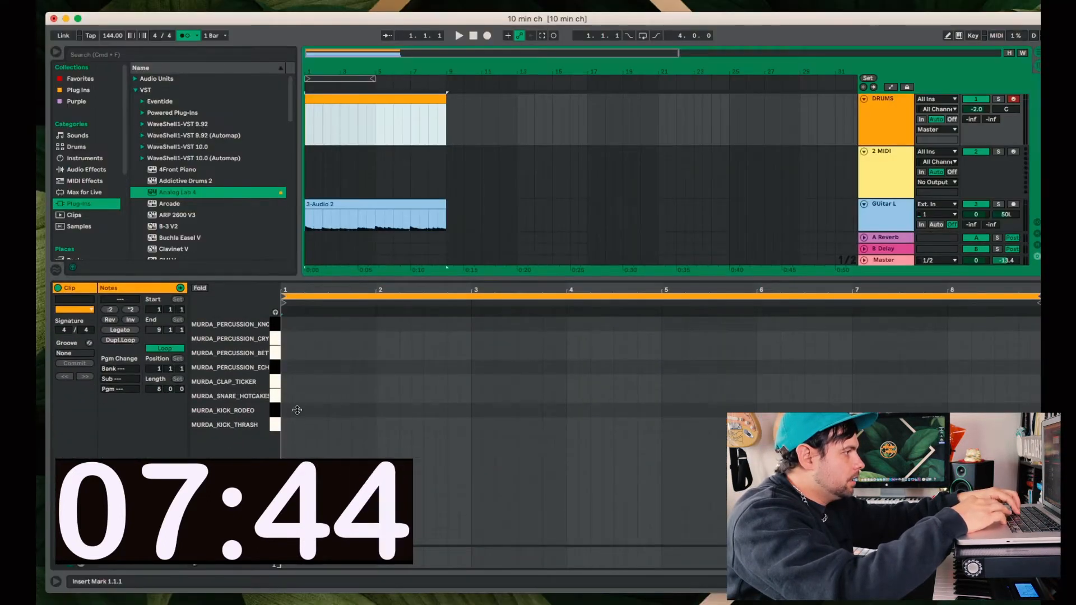
pyautogui.doubleClick(286, 425)
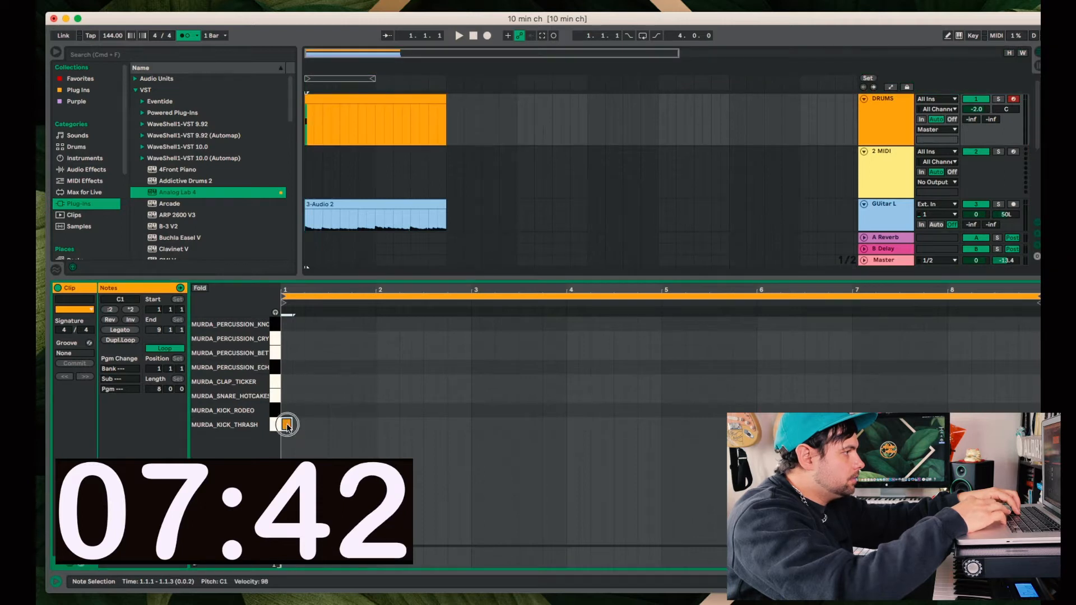
pyautogui.doubleClick(287, 425)
pyautogui.doubleClick(288, 412)
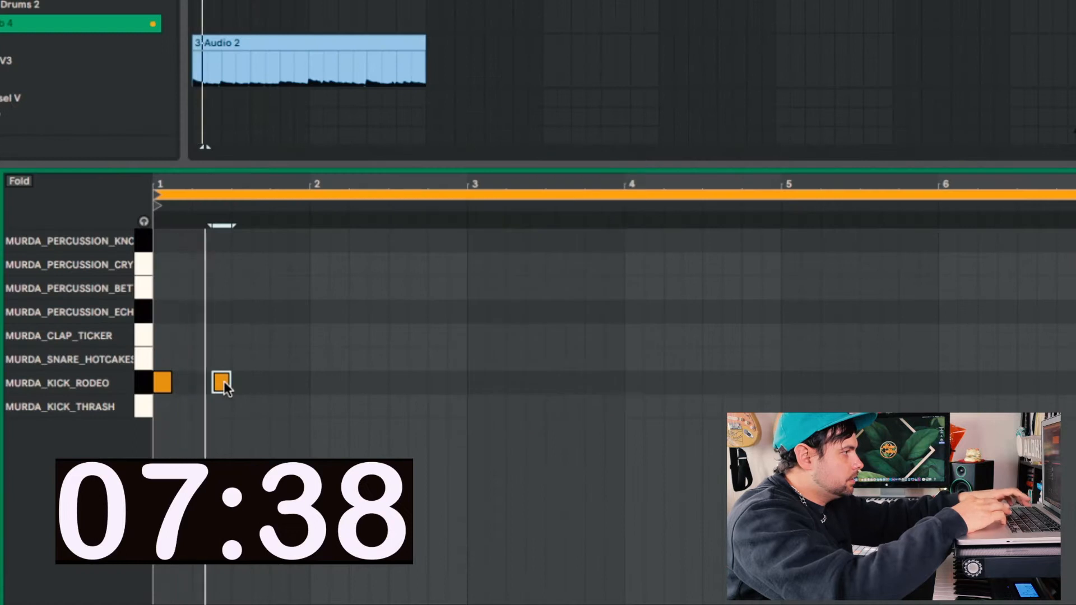
# - Place a second MURDA_KICK_RODEO note directly after the first one in bar 1 and play the pattern
pyautogui.click(322, 410)
pyautogui.doubleClick(199, 383)
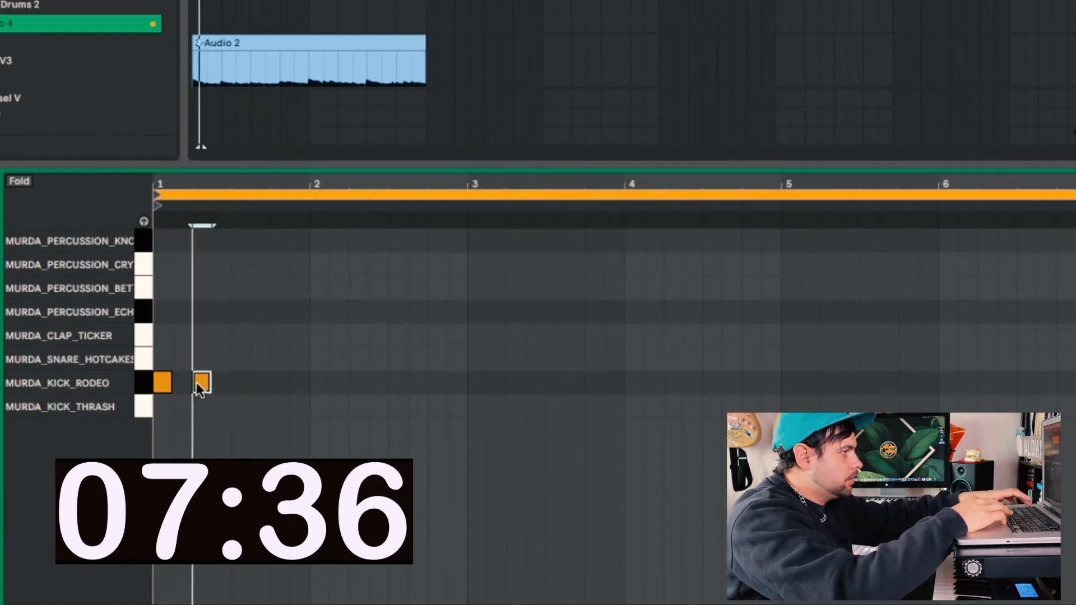
pyautogui.doubleClick(196, 382)
pyautogui.click(176, 382)
pyautogui.doubleClick(179, 383)
pyautogui.press('space')
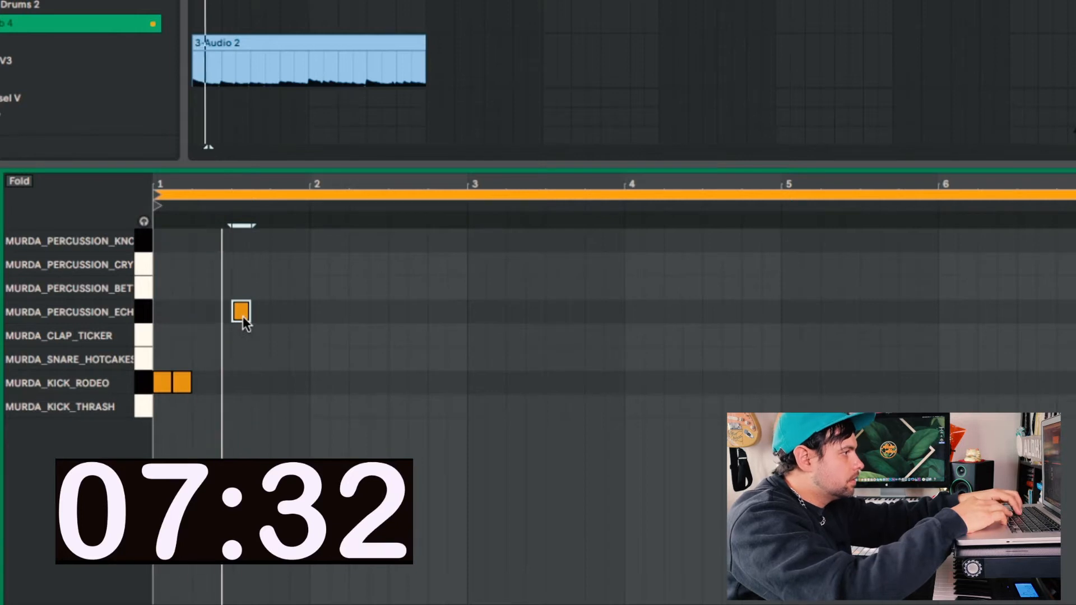
# - Add MURDA_PERCUSSION_ECH notes on beat 3 of bars 2 and 3, and two adjacent MURDA_KICK_RODEO notes starting bar 3
pyautogui.doubleClick(400, 313)
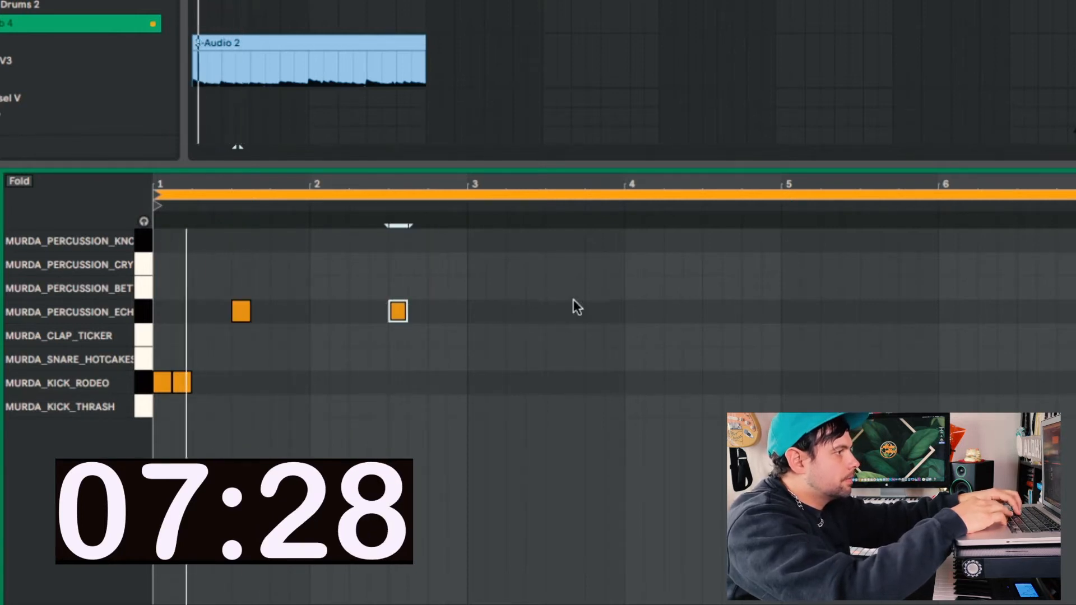
pyautogui.doubleClick(555, 312)
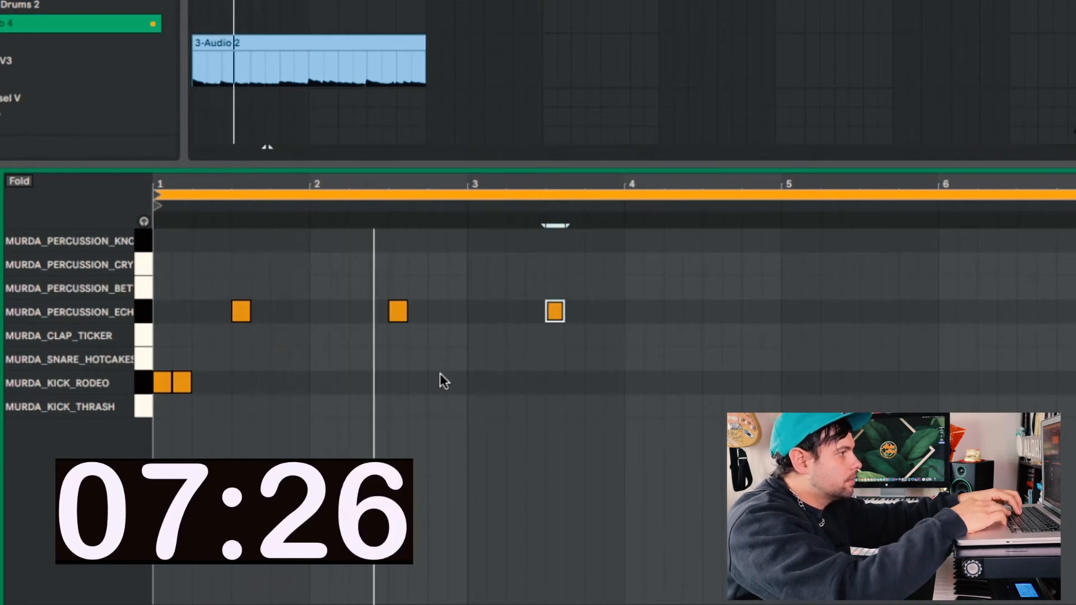
pyautogui.doubleClick(480, 384)
pyautogui.doubleClick(496, 382)
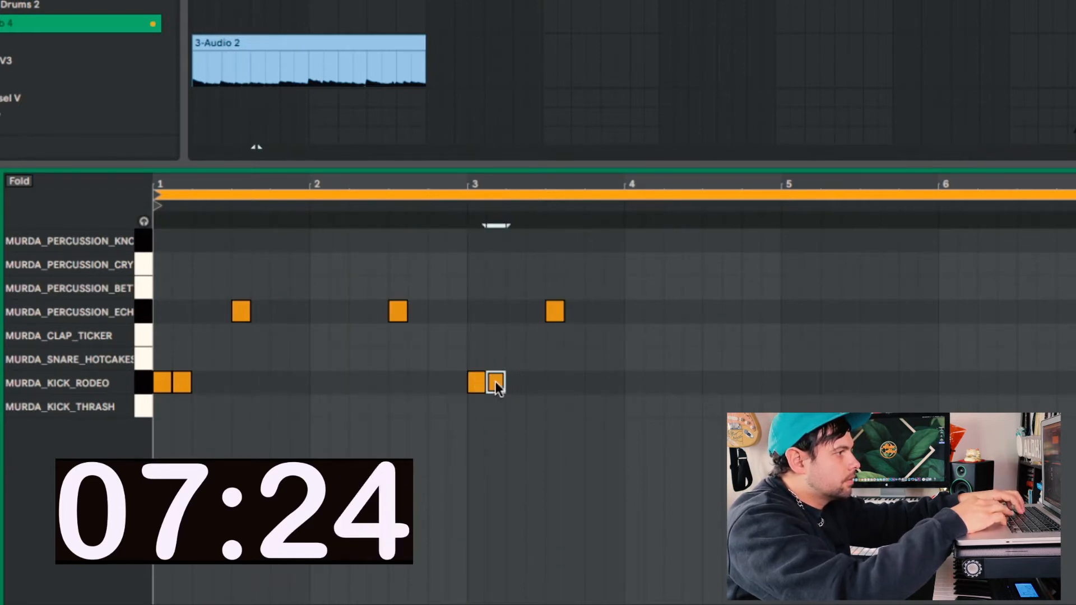
# - Continue the MURDA_PERCUSSION_ECH notes on beat 3 of every bar from bar 4 through bar 8, and play the clip
pyautogui.doubleClick(713, 312)
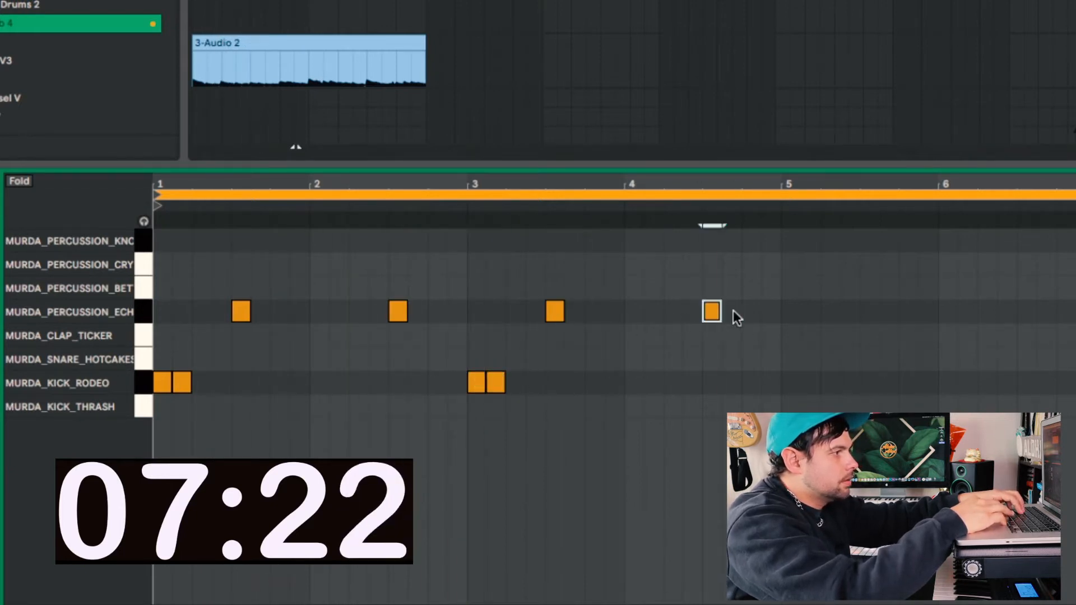
pyautogui.doubleClick(877, 313)
pyautogui.doubleClick(1028, 312)
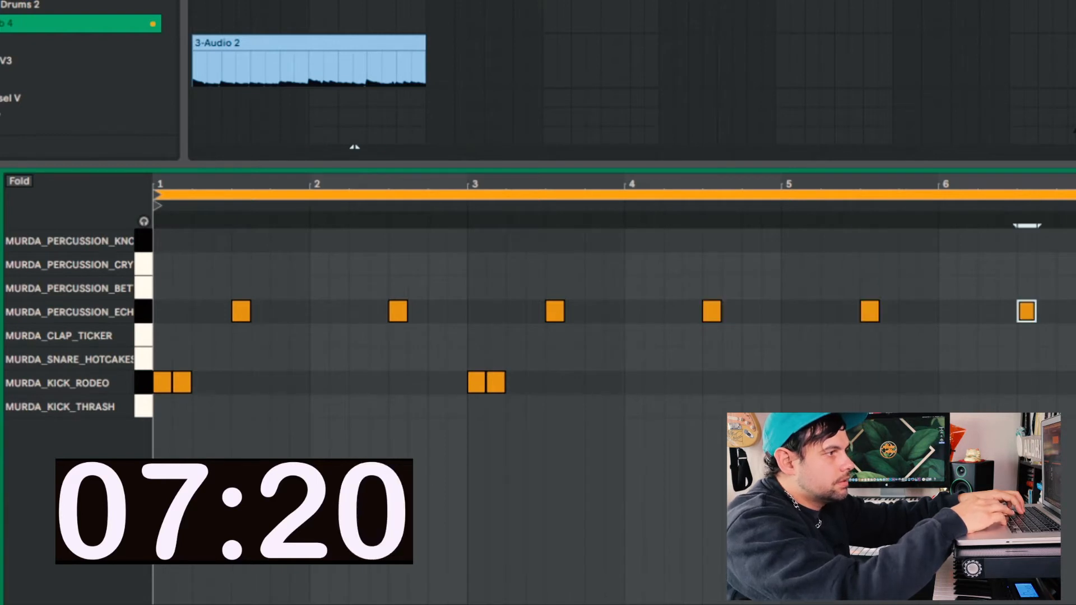
pyautogui.doubleClick(1075, 311)
pyautogui.press('space')
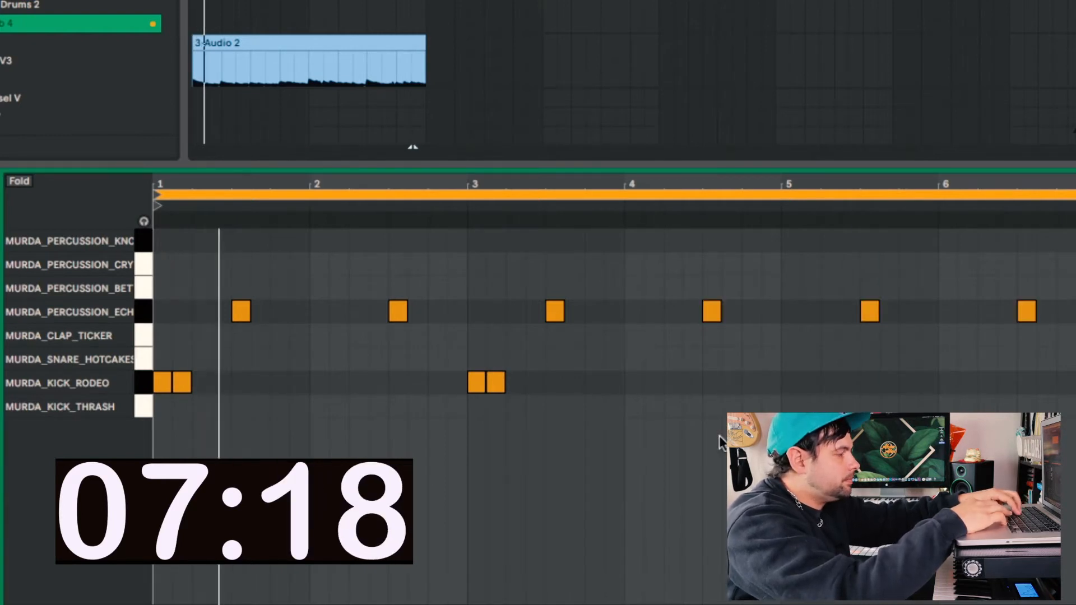
# - Add MURDA_KICK_RODEO notes on beat 2 of bar 2, half a beat after beat 3 in bars 2 and 4, and two opening bar 5
pyautogui.doubleClick(359, 383)
pyautogui.press('space')
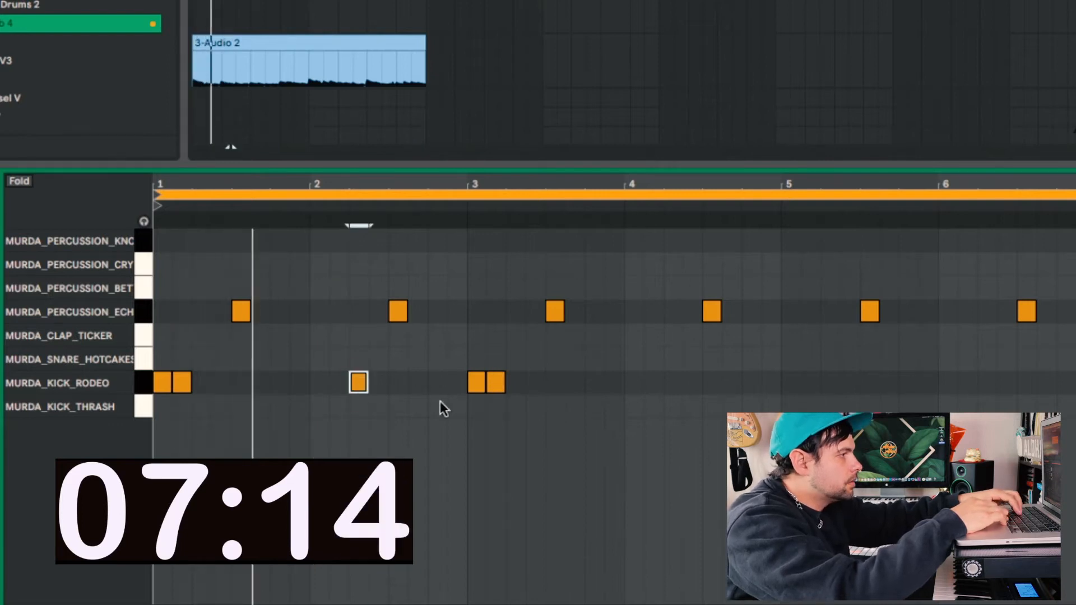
pyautogui.doubleClick(417, 383)
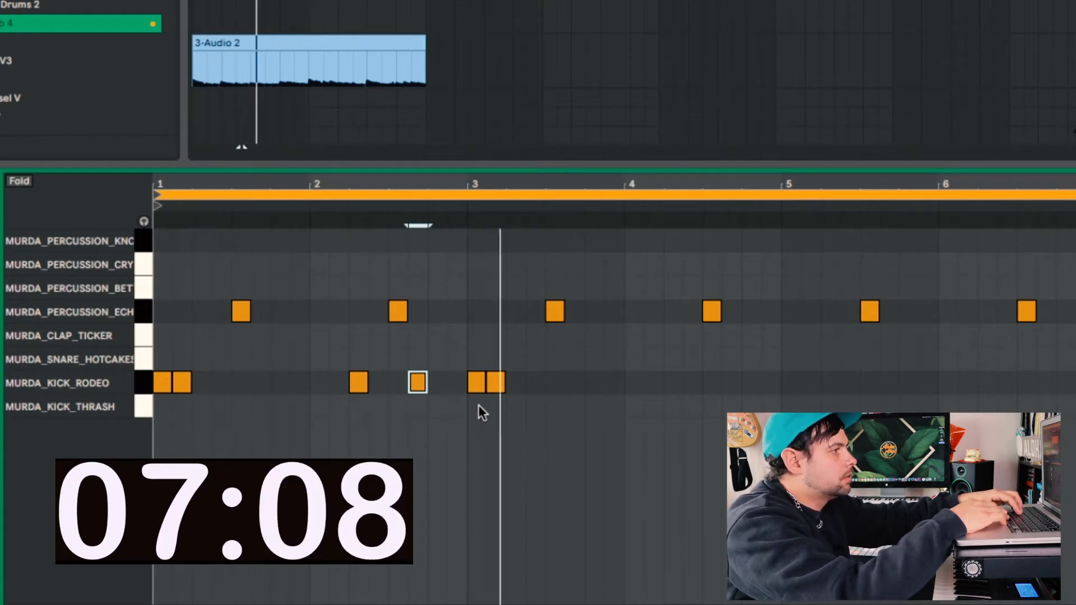
pyautogui.doubleClick(734, 383)
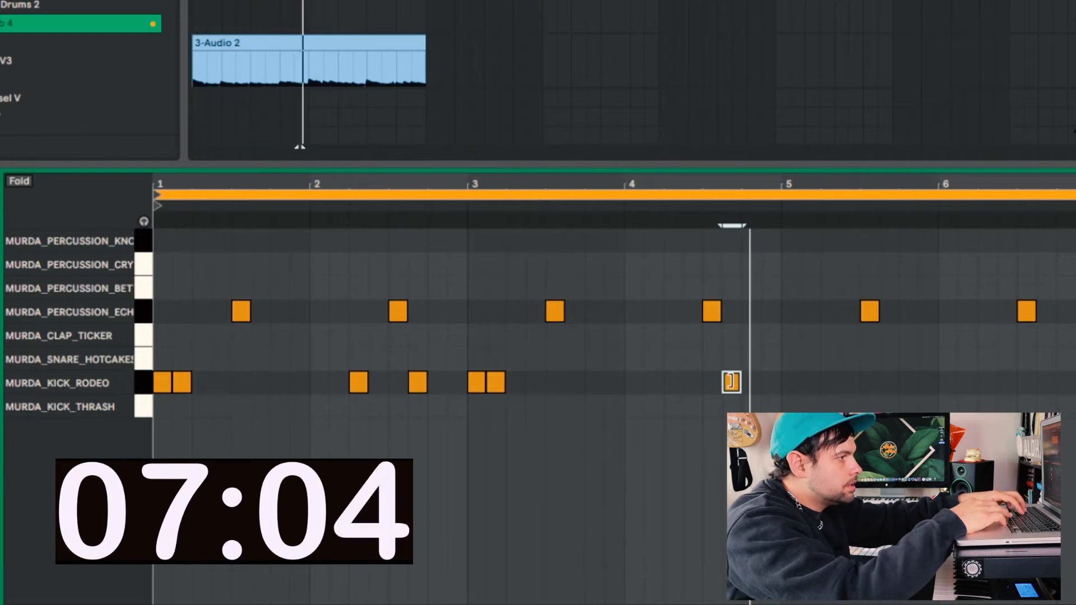
pyautogui.doubleClick(792, 383)
pyautogui.doubleClick(810, 383)
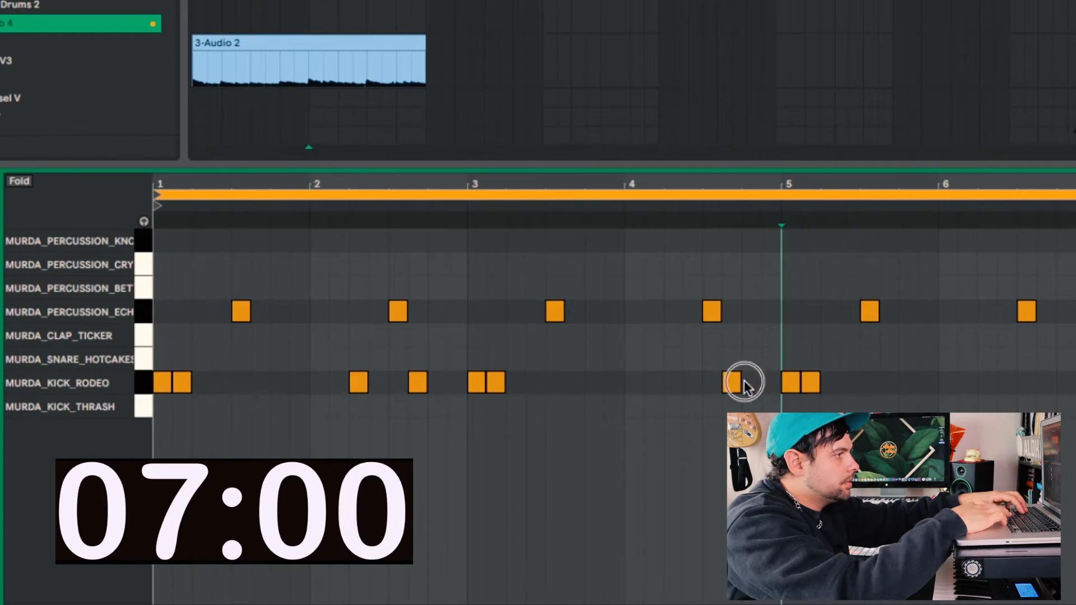
# - Duplicate the MURDA_KICK_RODEO pattern of bars 1 to 4 into bars 5 to 8, undo the extra copy, and audition the result
pyautogui.moveTo(745, 381); pyautogui.dragTo(133, 385)
pyautogui.press('super+d')
pyautogui.press('super+d')
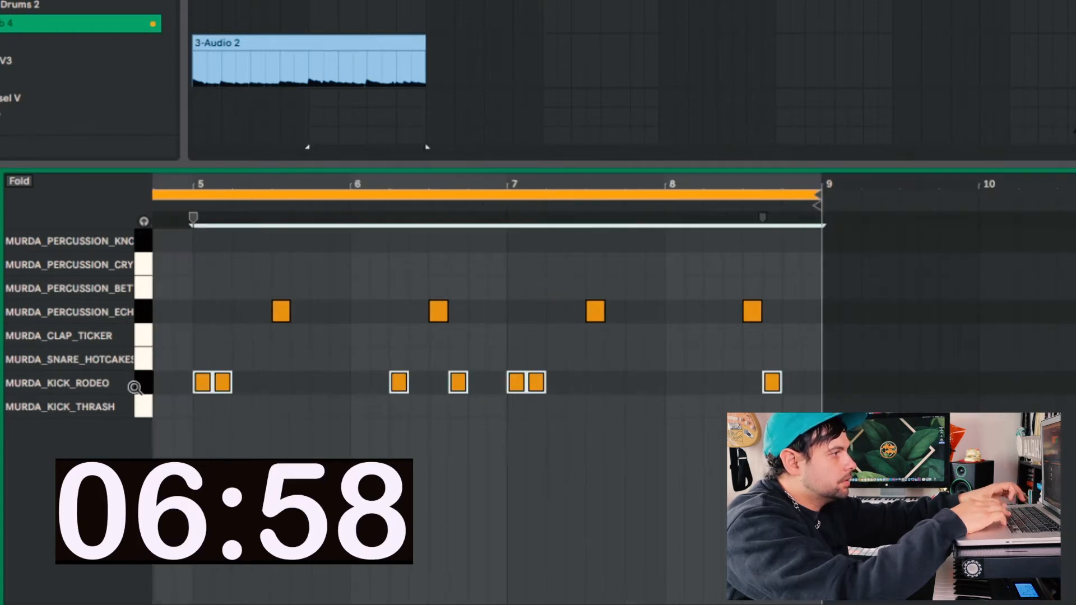
pyautogui.press('super+z')
pyautogui.press('space')
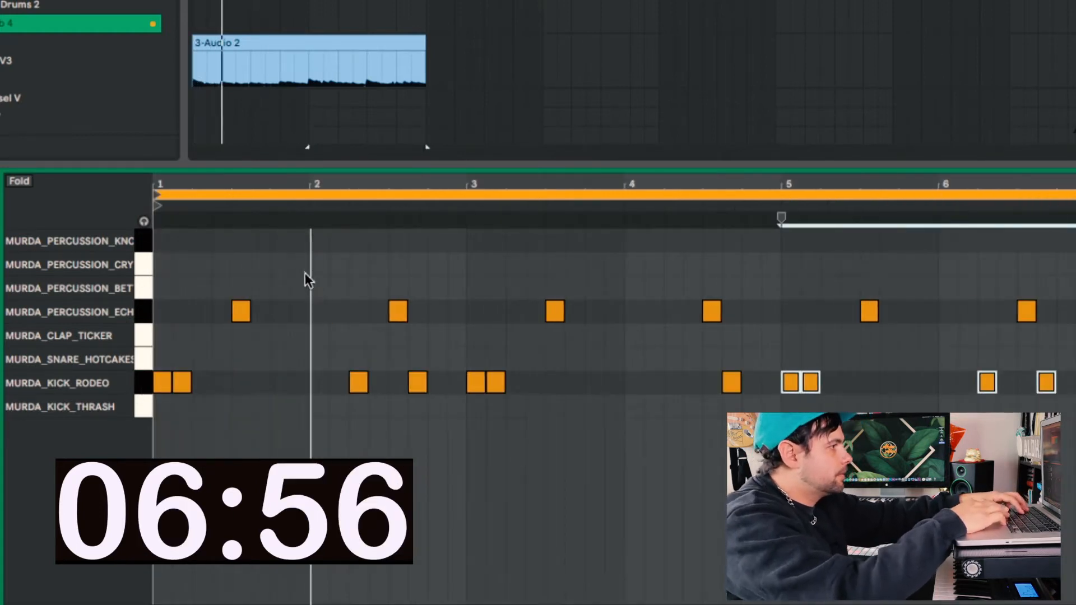
pyautogui.press('space')
# - Layer MURDA_PERCUSSION_BET notes over the MURDA_PERCUSSION_ECH hits on beat 3 of every bar while the loop plays
pyautogui.doubleClick(243, 286)
pyautogui.press('space')
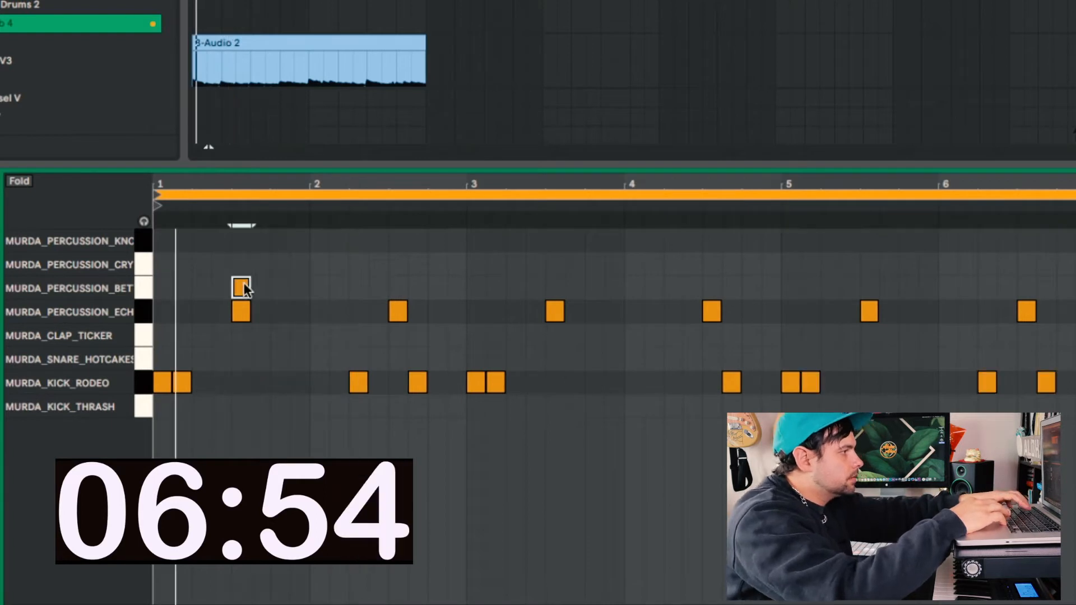
pyautogui.doubleClick(398, 287)
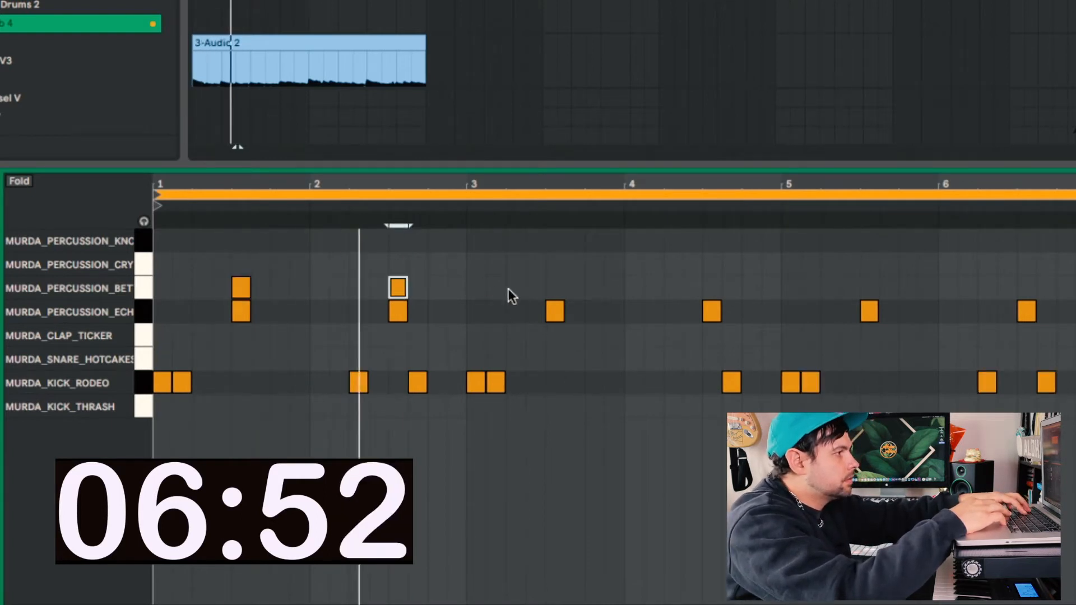
pyautogui.doubleClick(555, 288)
pyautogui.doubleClick(712, 288)
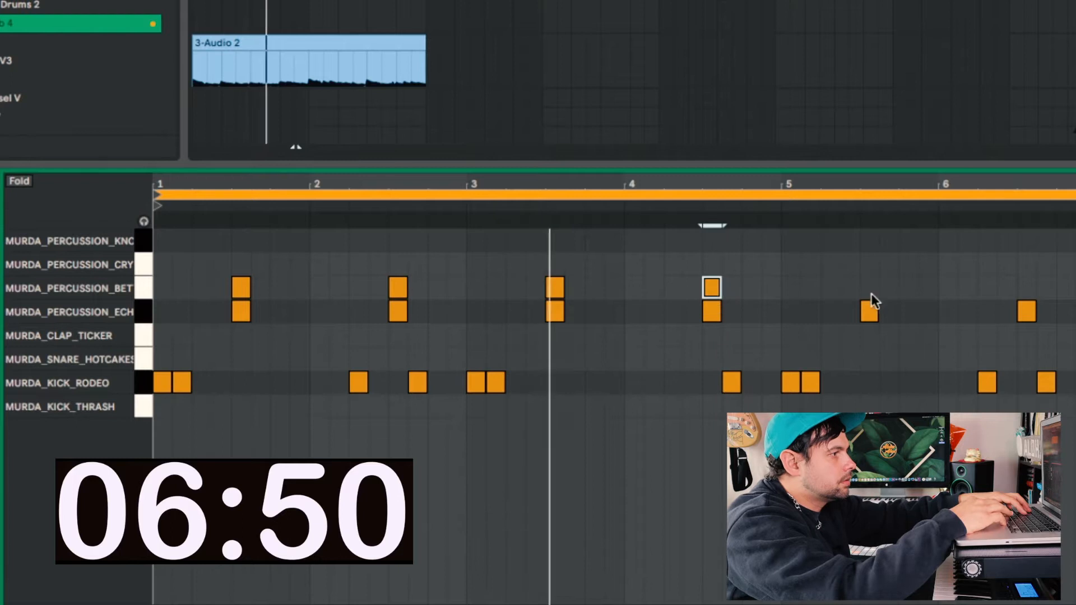
pyautogui.doubleClick(869, 288)
pyautogui.doubleClick(1027, 287)
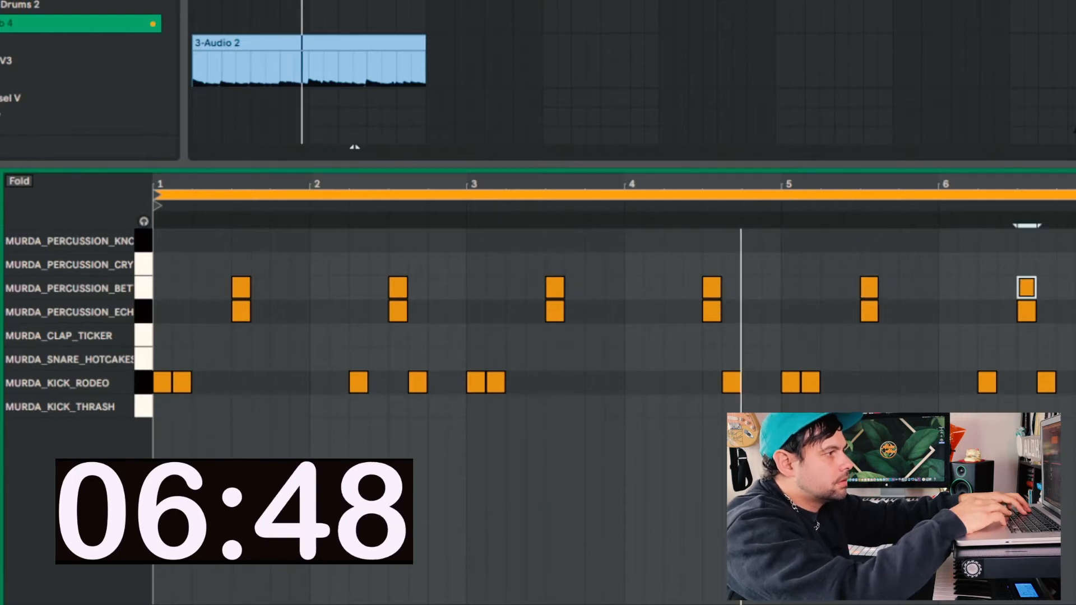
pyautogui.doubleClick(1075, 287)
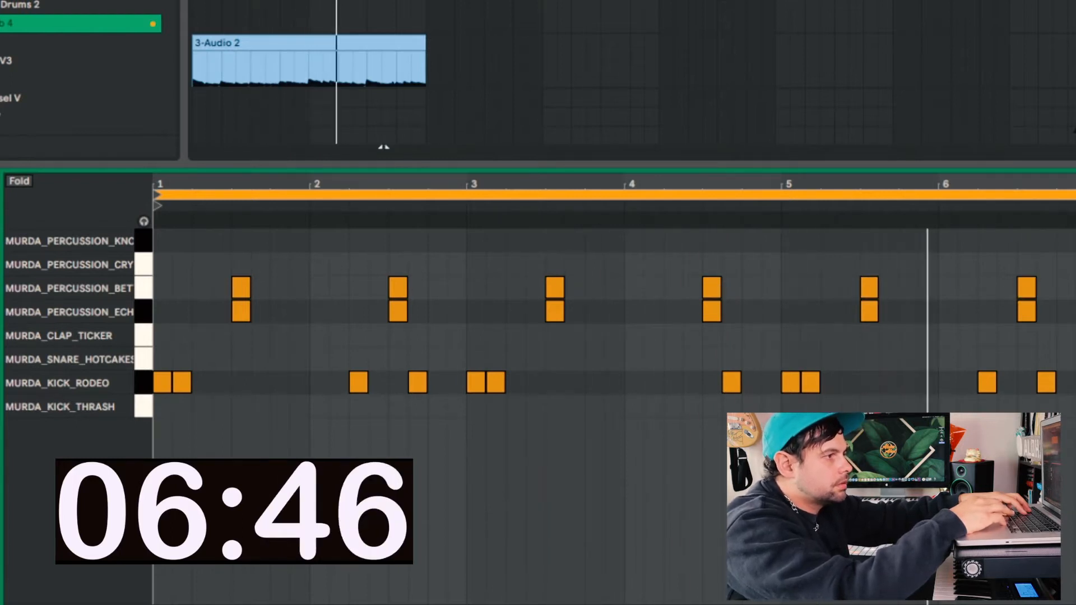
# - Add short MURDA_PERCUSSION_KNO notes within beat 4 of bars 1 and 3
pyautogui.click(440, 43)
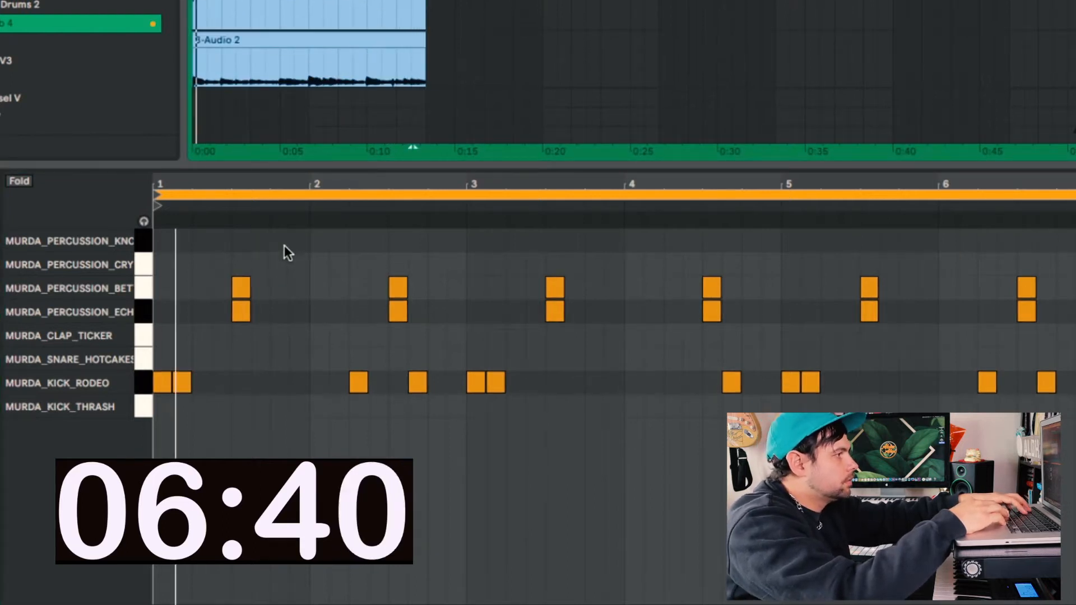
pyautogui.click(286, 181)
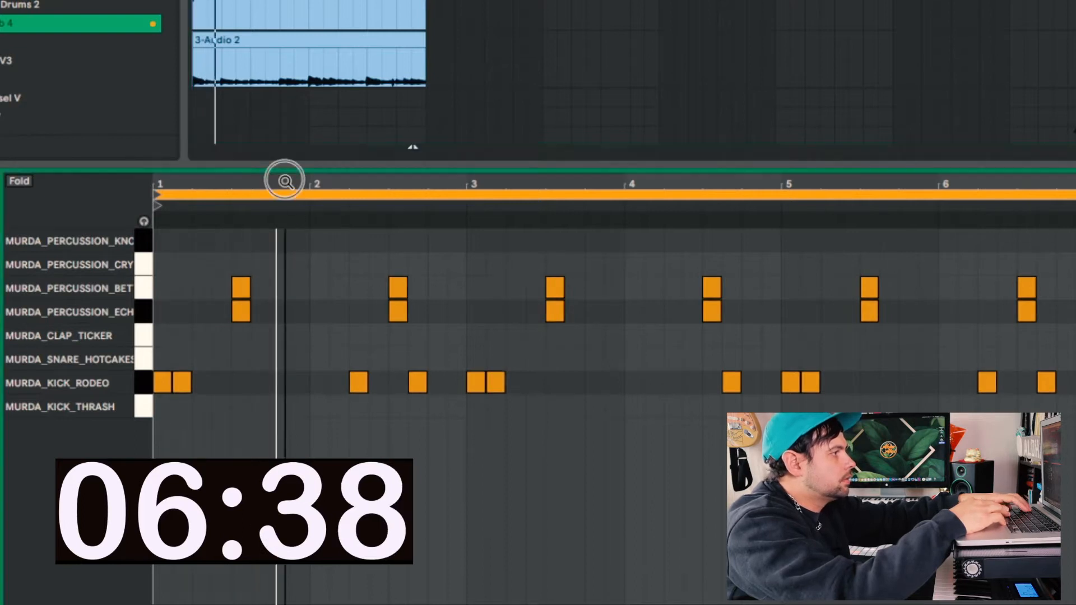
pyautogui.moveTo(286, 181); pyautogui.dragTo(287, 224)
pyautogui.hscroll(-3, 302, 294)
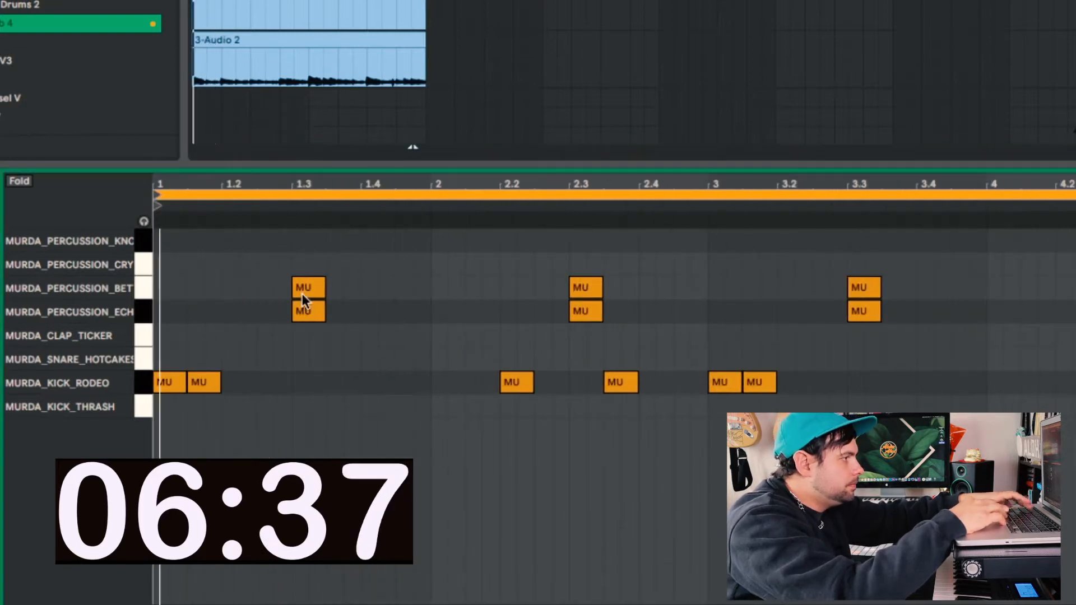
pyautogui.doubleClick(403, 242)
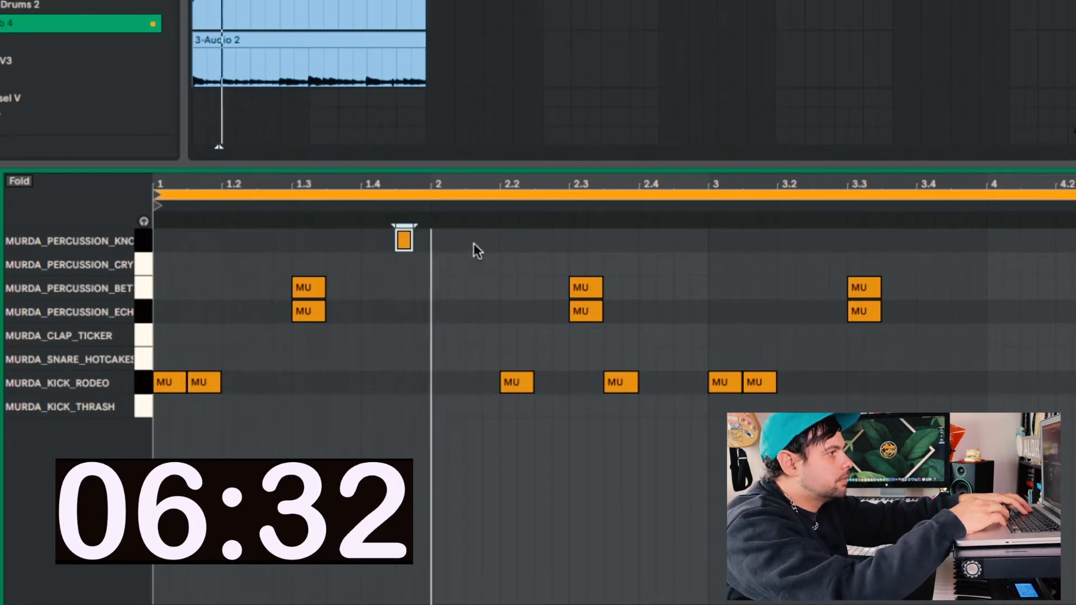
pyautogui.hscroll(2, 760, 280)
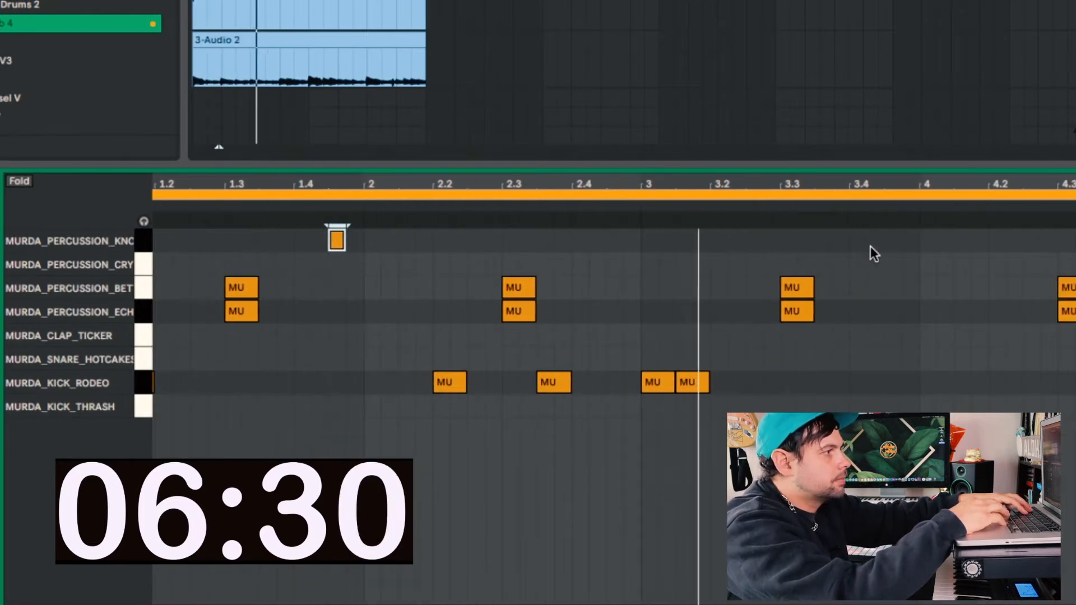
pyautogui.doubleClick(875, 243)
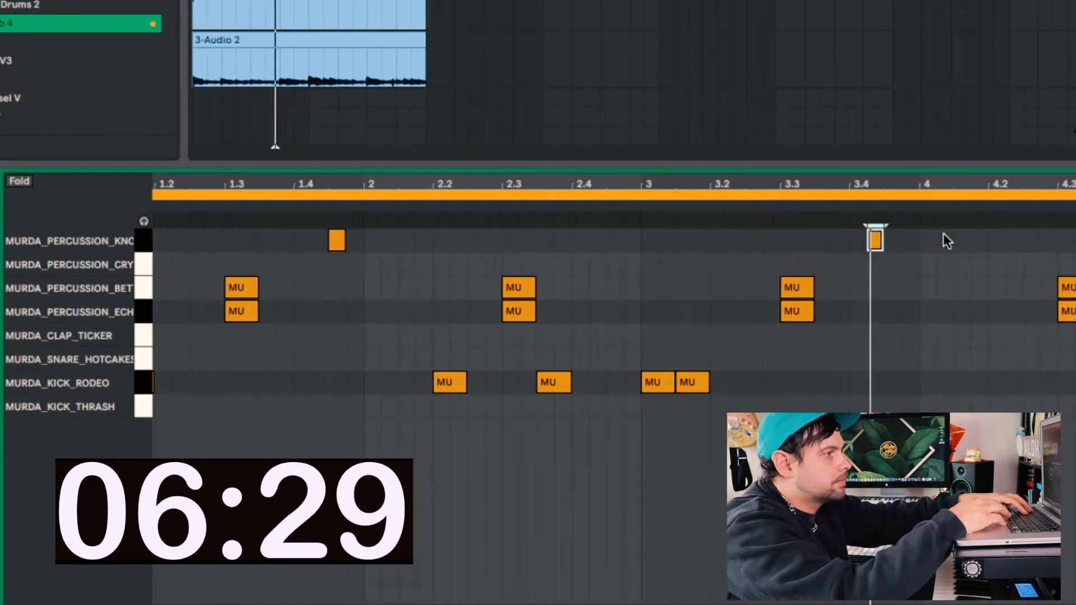
pyautogui.click(889, 240)
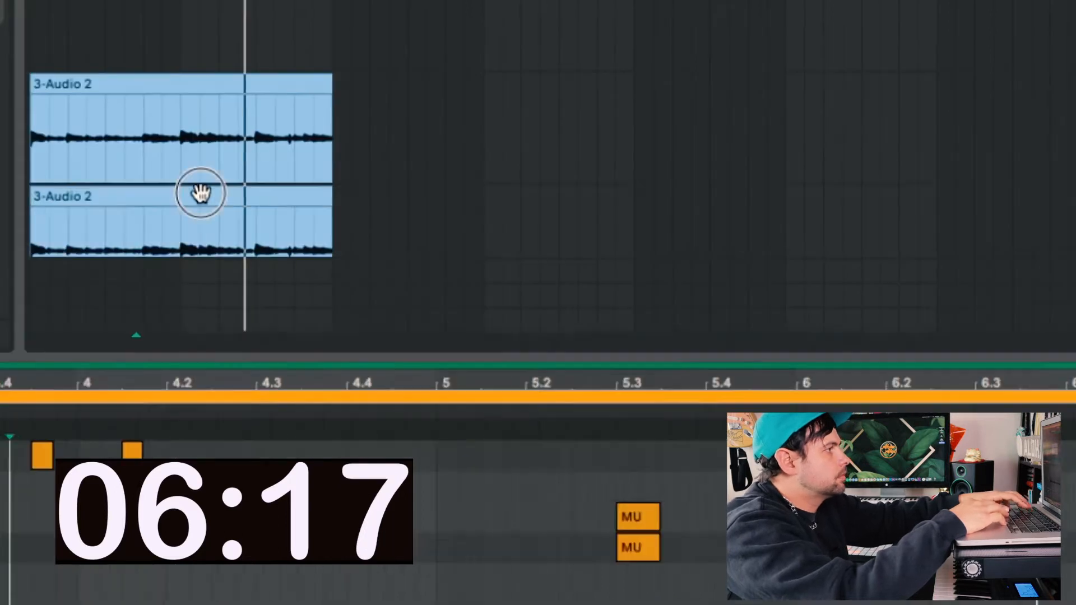
# - Select the two 3-Audio 2 guitar clips and the 4-Audio 1 clip, nudge them slightly later, and play the result
pyautogui.click(326, 38)
pyautogui.keyDown('shift'); pyautogui.click(200, 84); pyautogui.keyUp('shift')
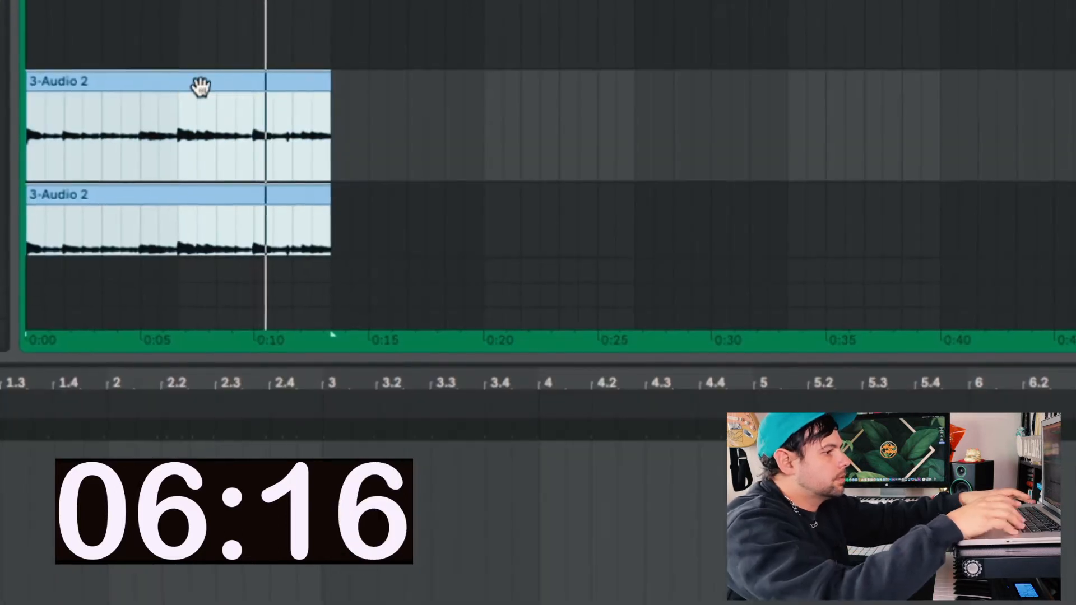
pyautogui.scroll(5, 121, 167)
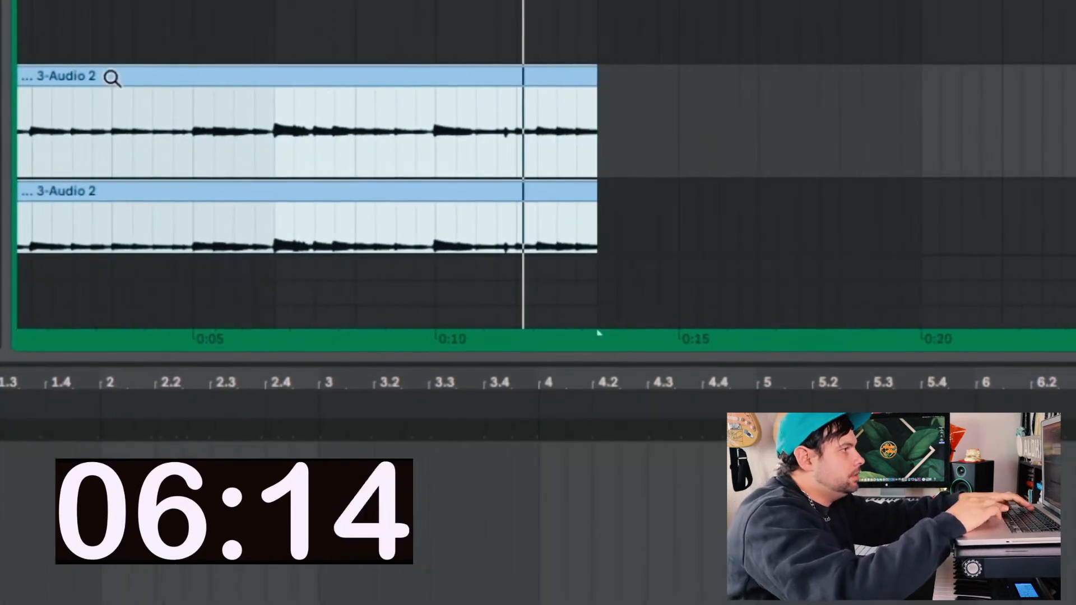
pyautogui.hscroll(-2, 121, 167)
pyautogui.scroll(-2, 121, 167)
pyautogui.scroll(-3, 93, 228)
pyautogui.keyDown('shift'); pyautogui.click(107, 179); pyautogui.keyUp('shift')
pyautogui.press('space')
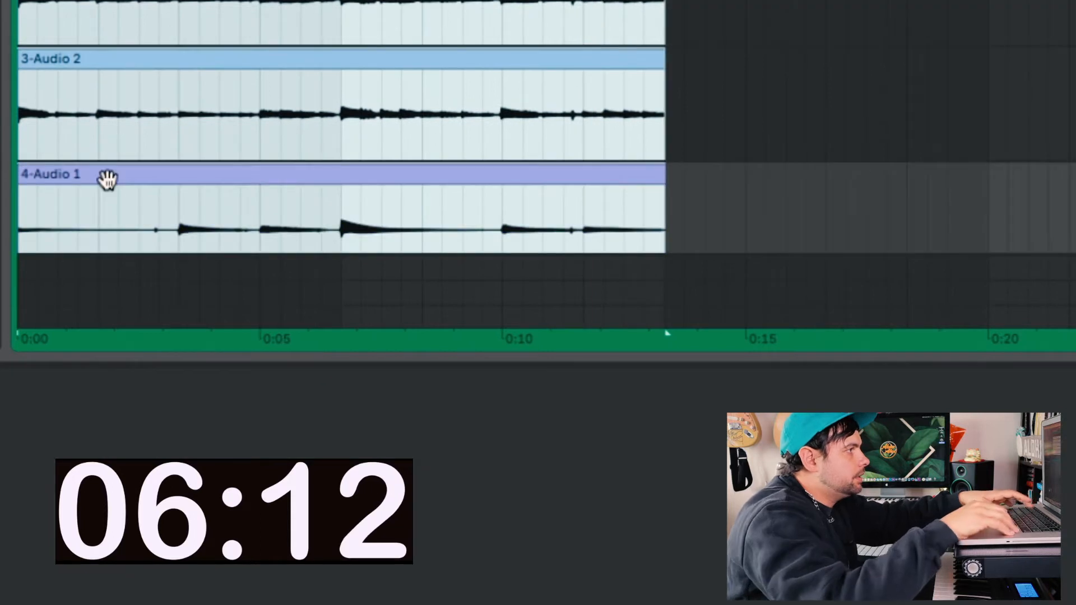
pyautogui.press('Right')
pyautogui.press('space')
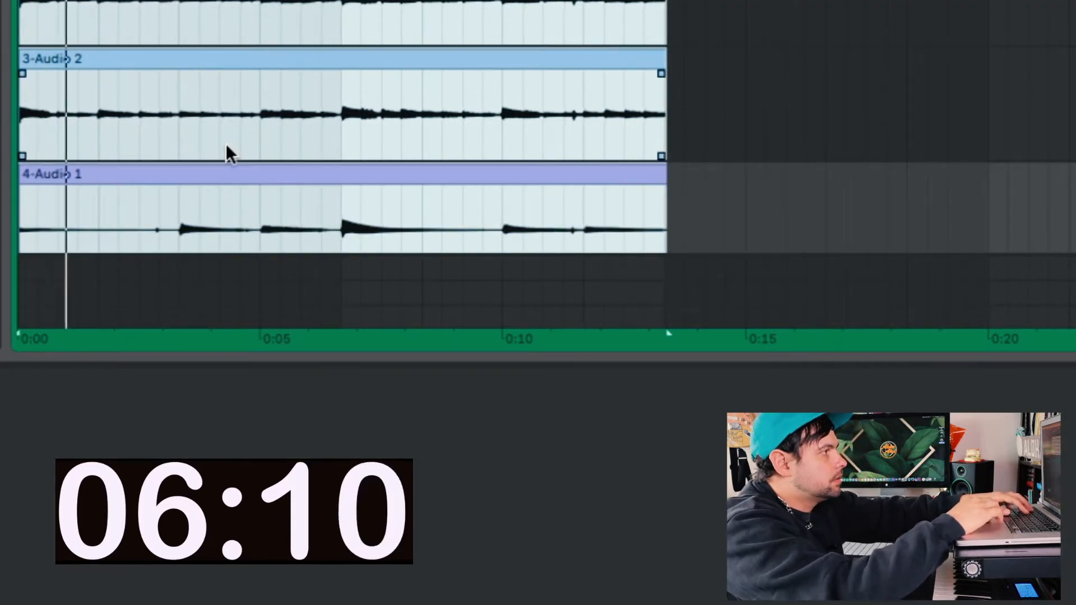
pyautogui.scroll(5, 229, 148)
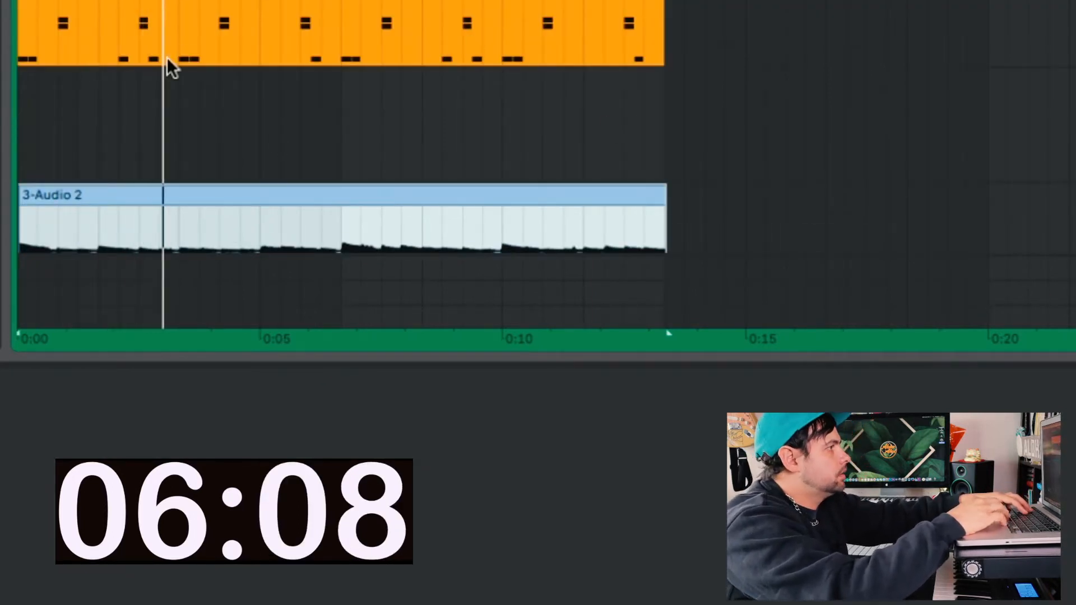
# - Load a Sampler on the empty MIDI track below the drums and put the MURDA HAT CLOSED TRAPHOUSE sample in it
pyautogui.press('super+f')
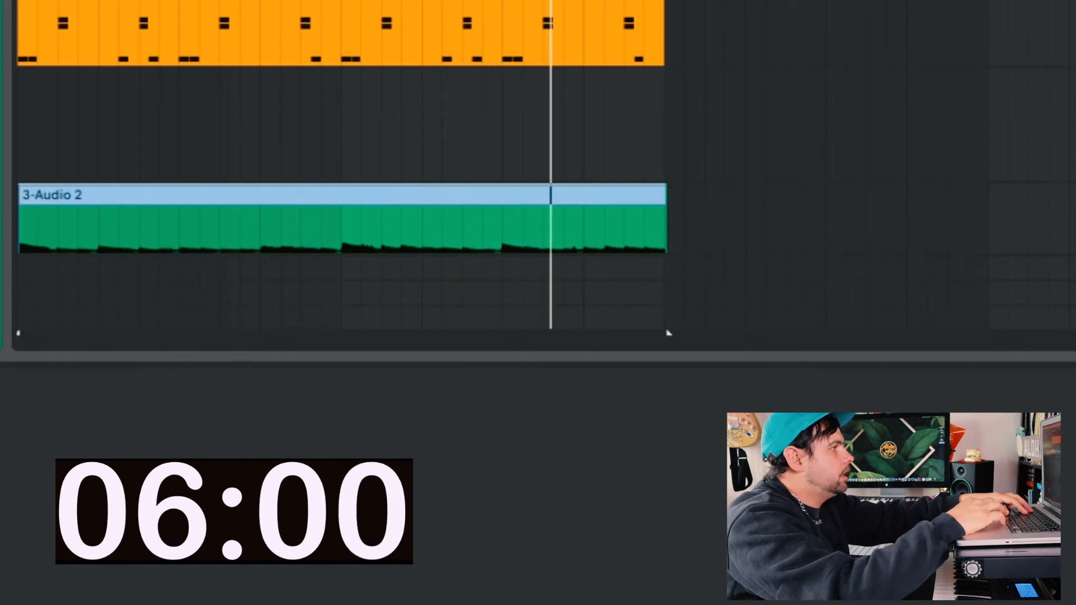
pyautogui.moveTo(1, 120); pyautogui.dragTo(207, 114)
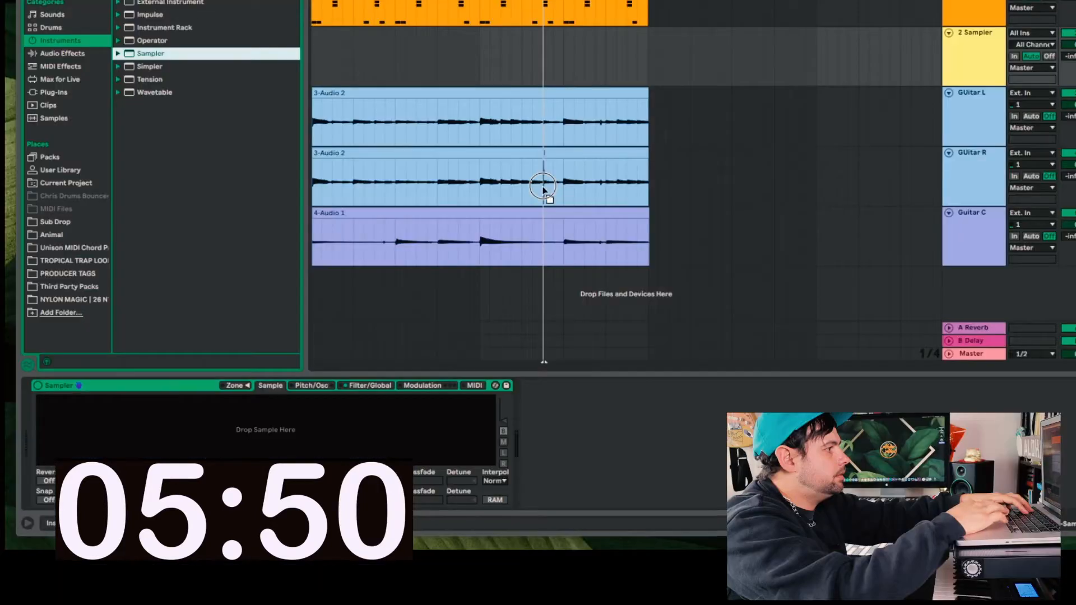
pyautogui.moveTo(542, 188); pyautogui.dragTo(305, 440)
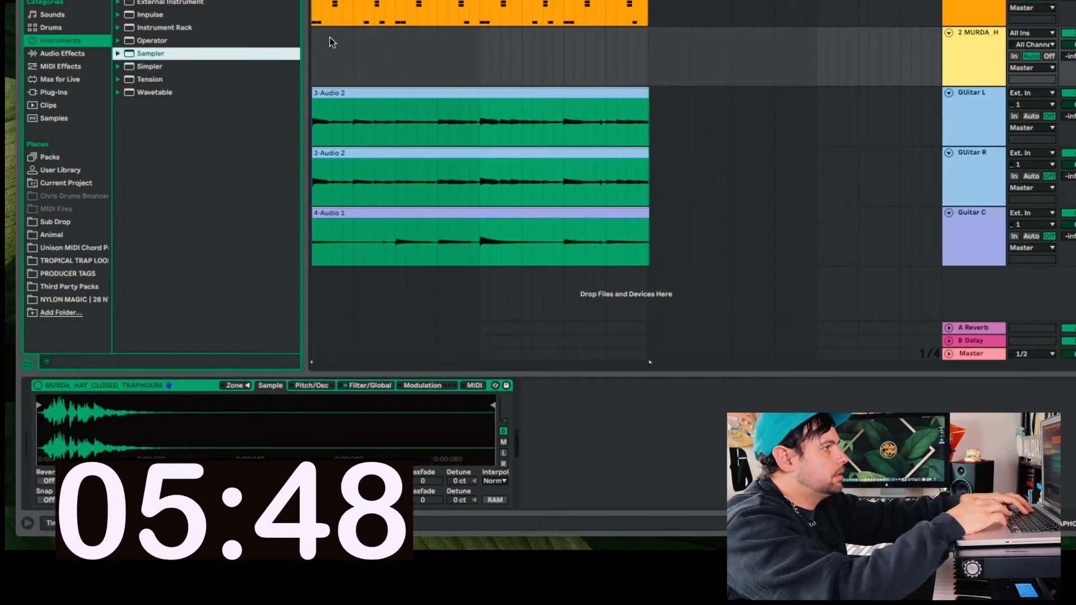
# - Create a four-bar MIDI clip from bar 1 on the hi-hat track and add E3 notes at 1.1.1 and 1.1.3
pyautogui.moveTo(479, 55); pyautogui.dragTo(283, 68)
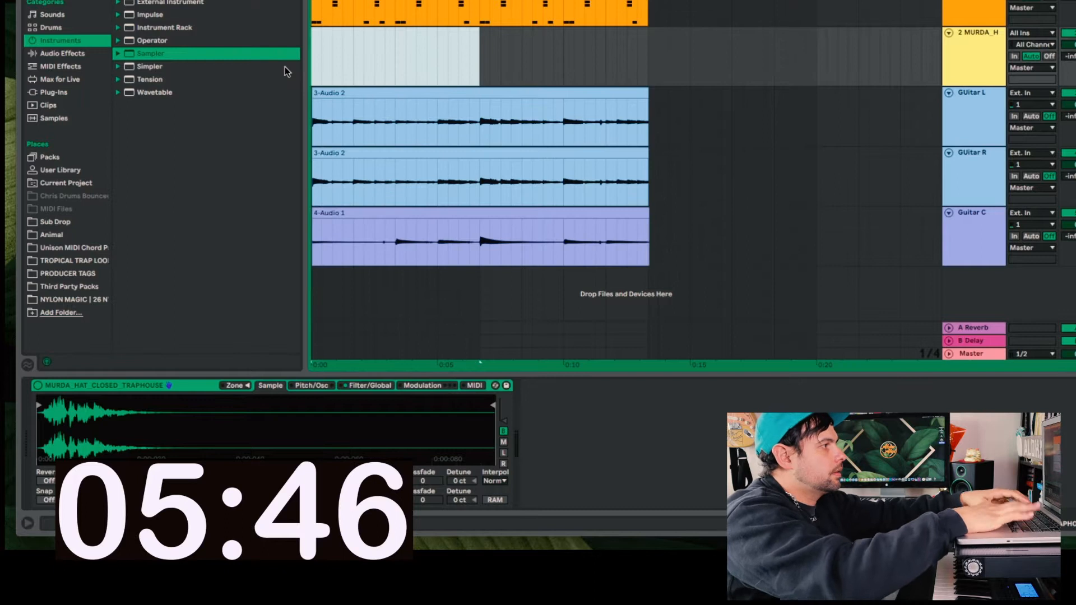
pyautogui.press('super+shift+m')
pyautogui.doubleClick(221, 359)
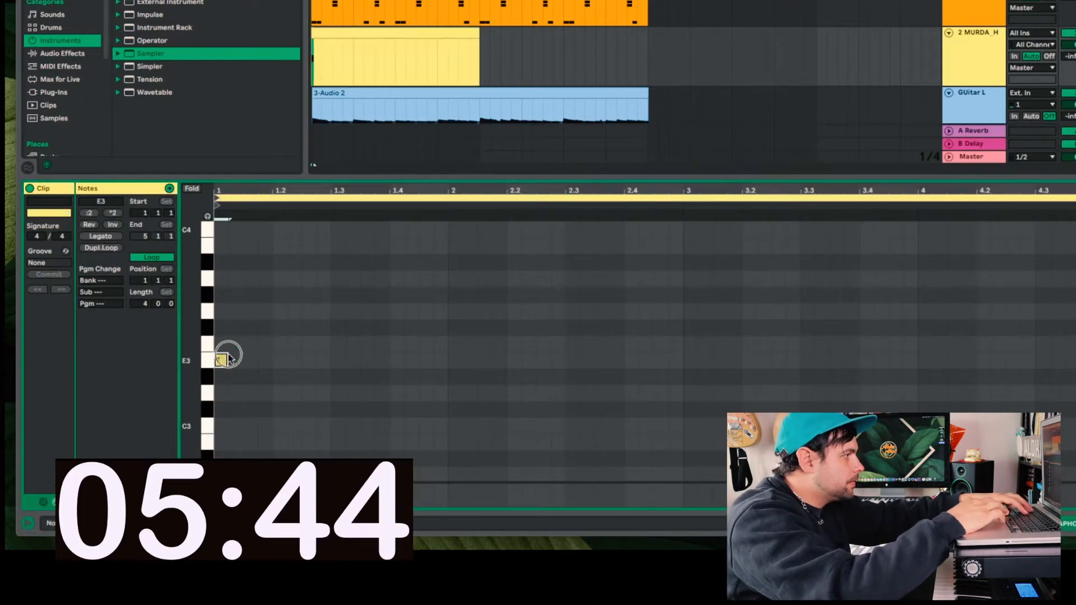
pyautogui.scroll(-3, 237, 355)
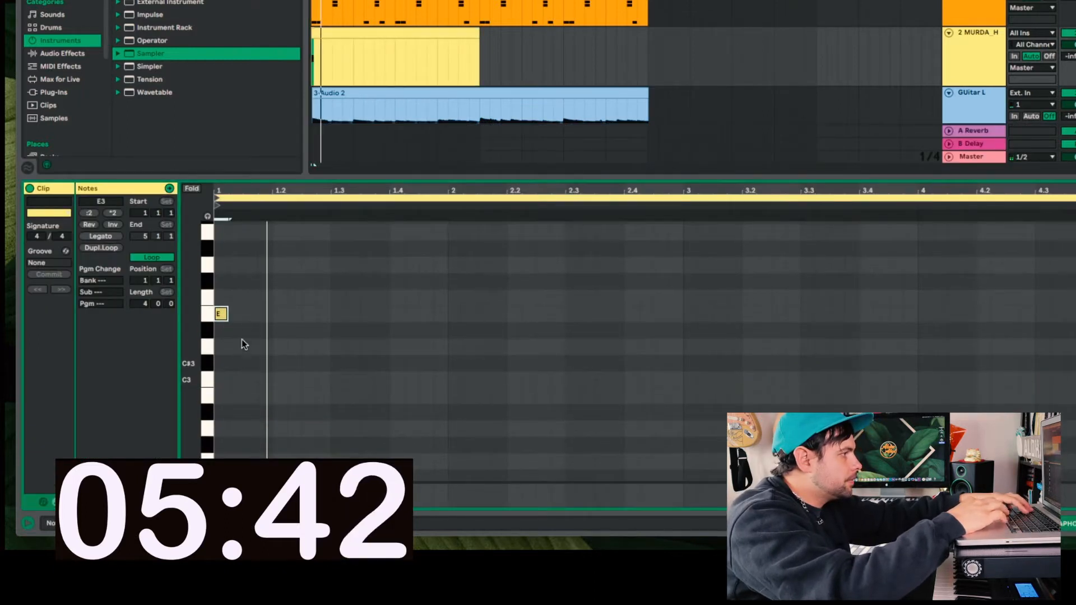
pyautogui.click(247, 320)
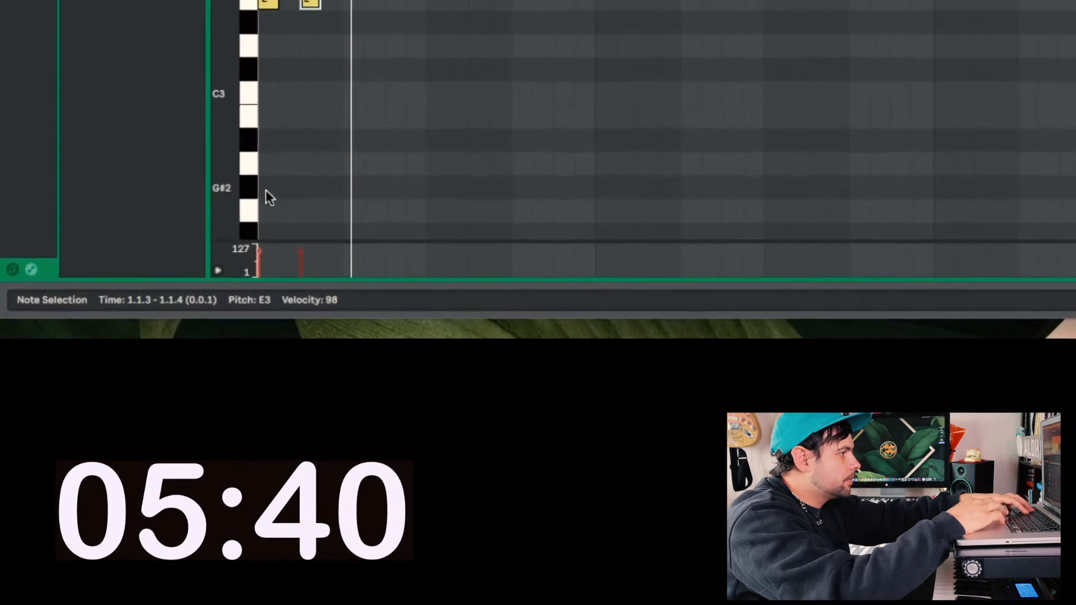
# - Add E3 hi-hat notes at 1.2.1 and 1.2.3, and lower the velocity of every hat note except the first to 61
pyautogui.click(305, 185)
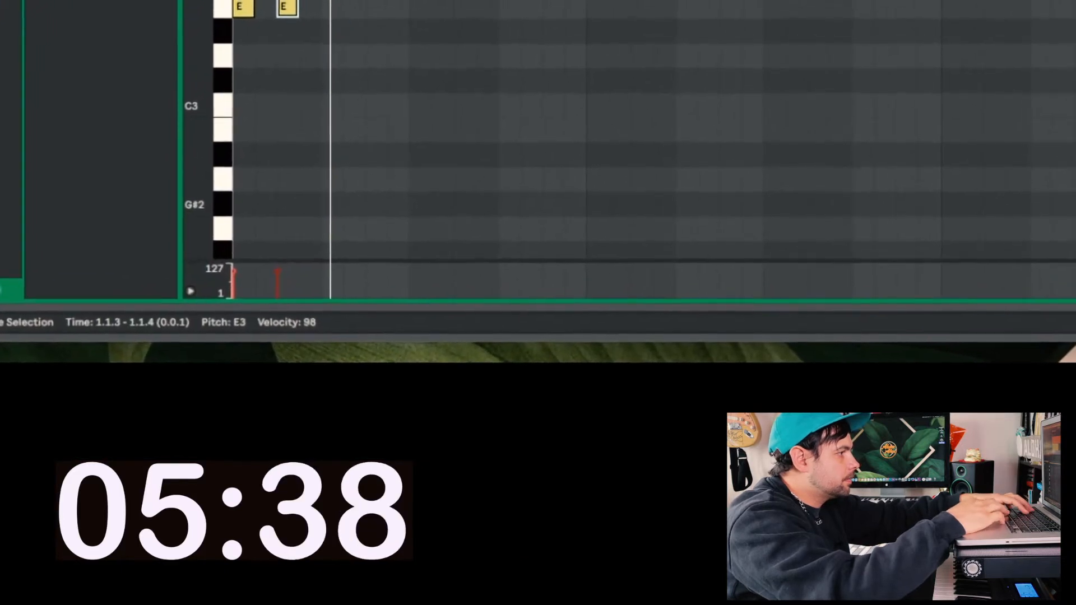
pyautogui.click(289, 262)
pyautogui.moveTo(265, 286); pyautogui.dragTo(260, 296)
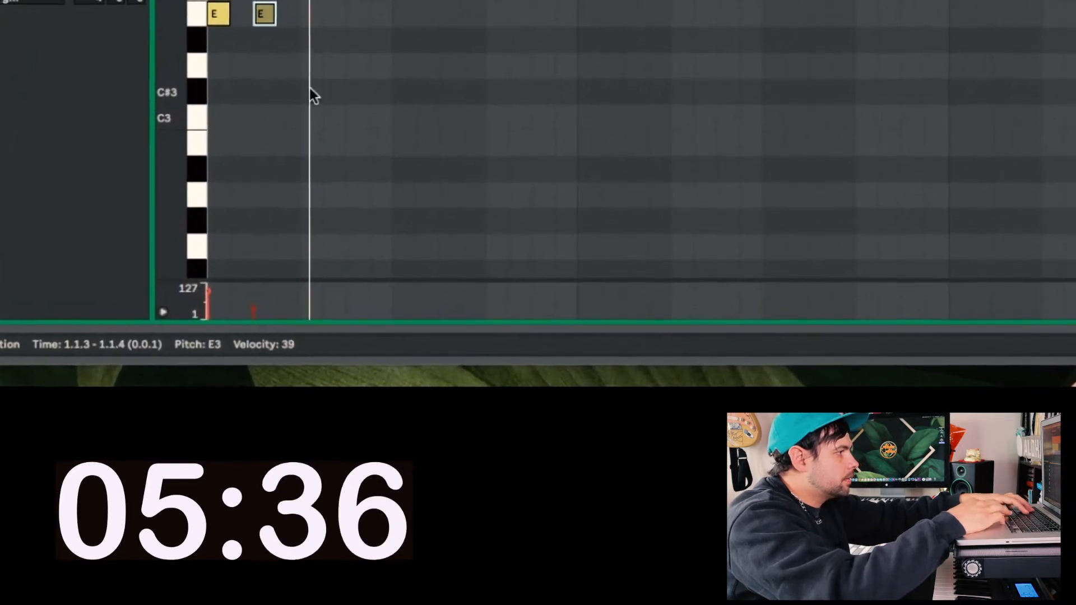
pyautogui.click(303, 19)
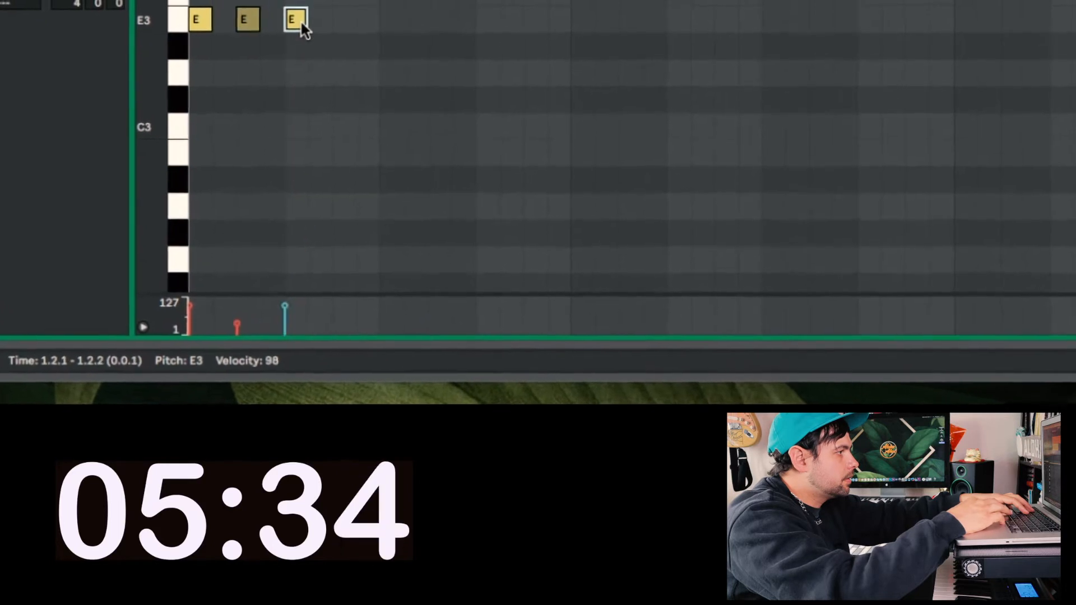
pyautogui.click(346, 19)
pyautogui.moveTo(269, 322)
pyautogui.mouseDown()
pyautogui.moveTo(250, 331)
pyautogui.moveTo(306, 331)
pyautogui.mouseUp()
pyautogui.click(219, 335)
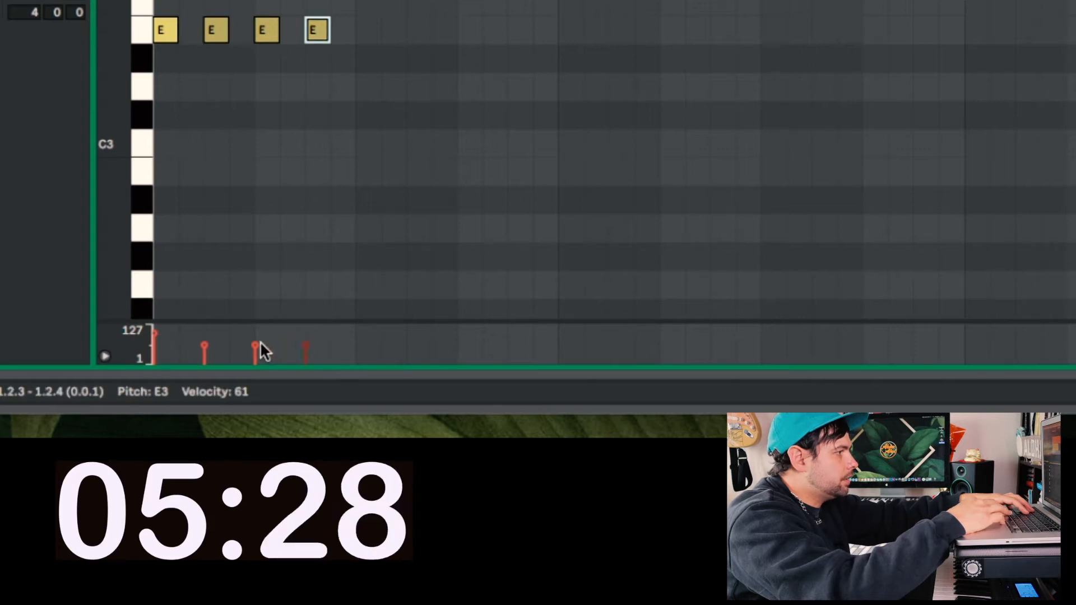
# - Duplicate the four-note E3 hi-hat pattern repeatedly until it fills the four-bar clip
pyautogui.moveTo(352, 15)
pyautogui.mouseDown()
pyautogui.moveTo(321, 25)
pyautogui.moveTo(15, 25)
pyautogui.mouseUp()
pyautogui.press('space')
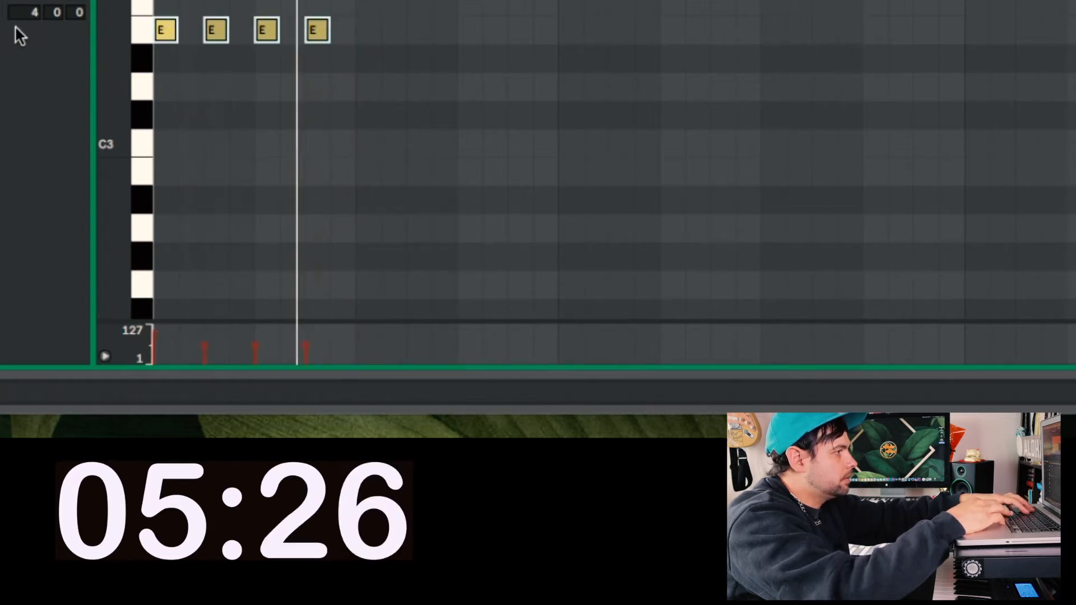
pyautogui.press('space')
pyautogui.press('d')
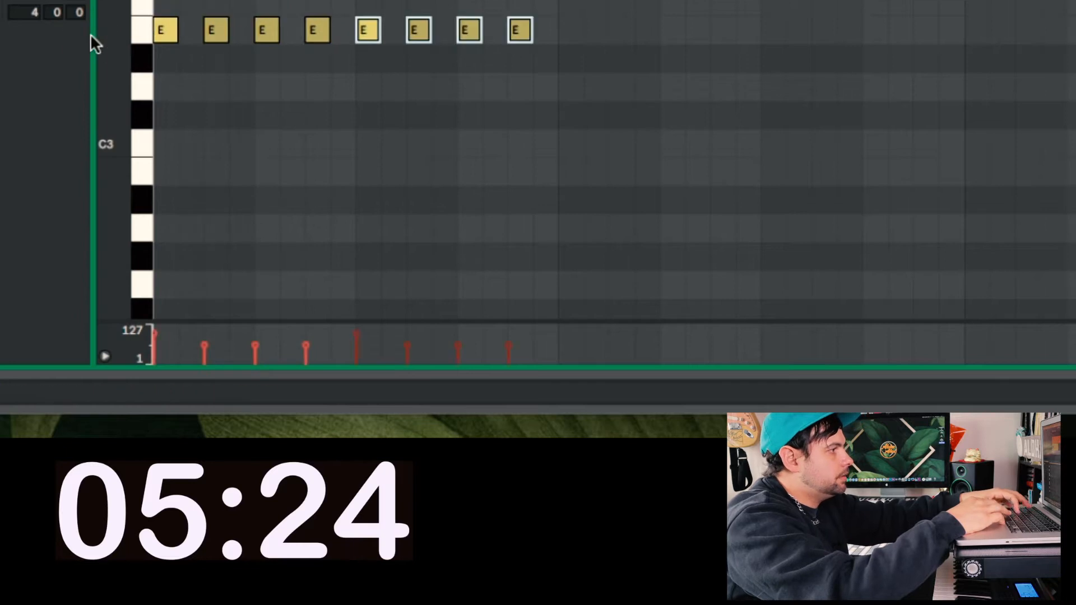
pyautogui.hotkey('ctrl', 'd')
pyautogui.hotkey('ctrl', 'd')
pyautogui.hotkey('ctrl', 'd')
# - Draw two shorter E3 notes between the hi-hat hits in beat 4 of bar 2 to form a quick roll
pyautogui.click(363, 6)
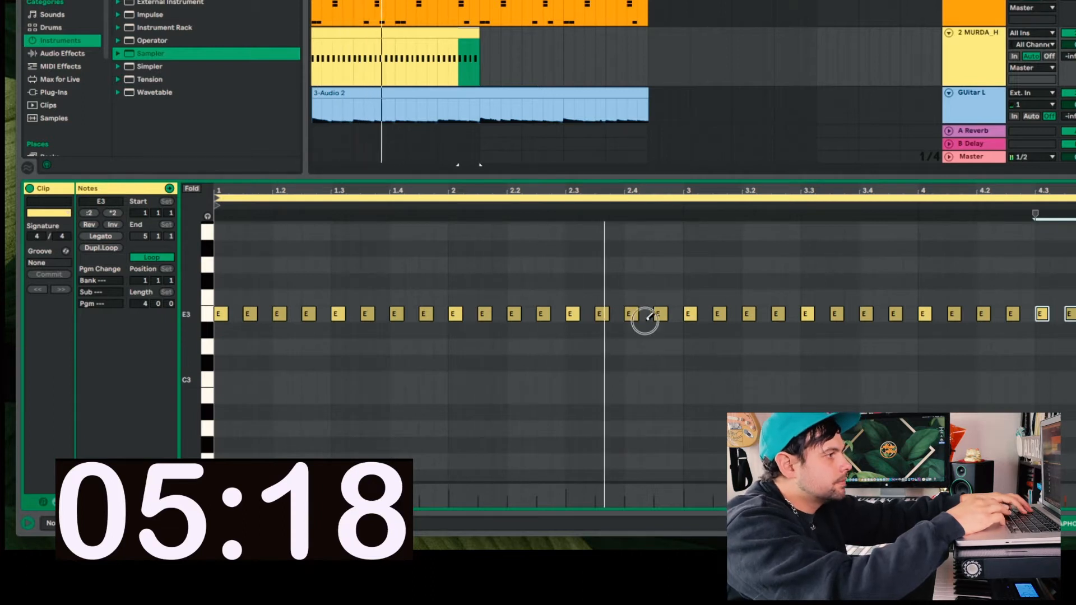
pyautogui.click(646, 314)
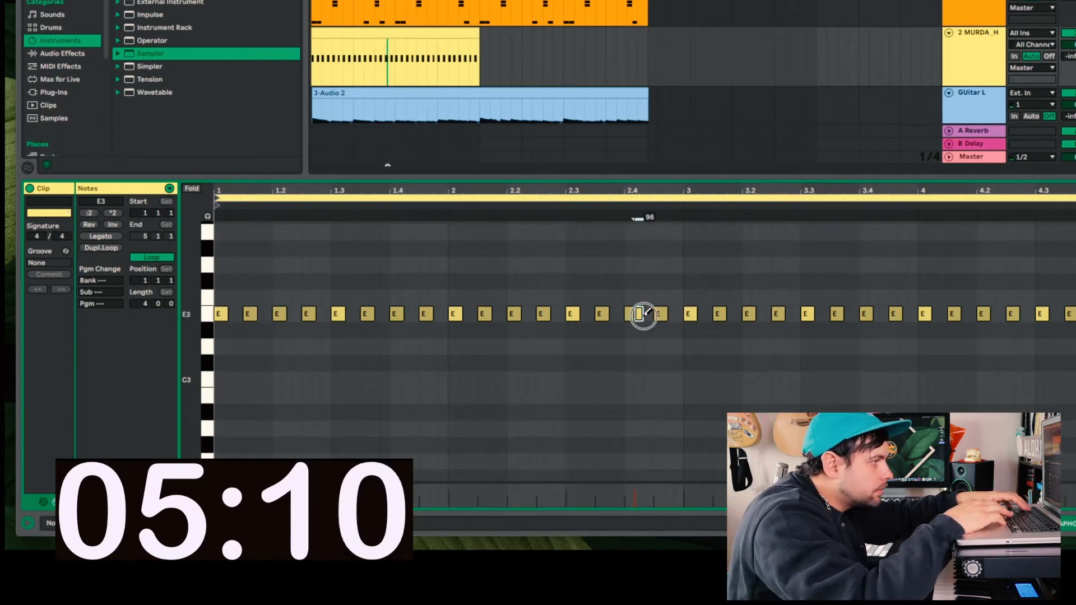
pyautogui.moveTo(644, 316); pyautogui.dragTo(660, 313)
pyautogui.scroll(2, 689, 327)
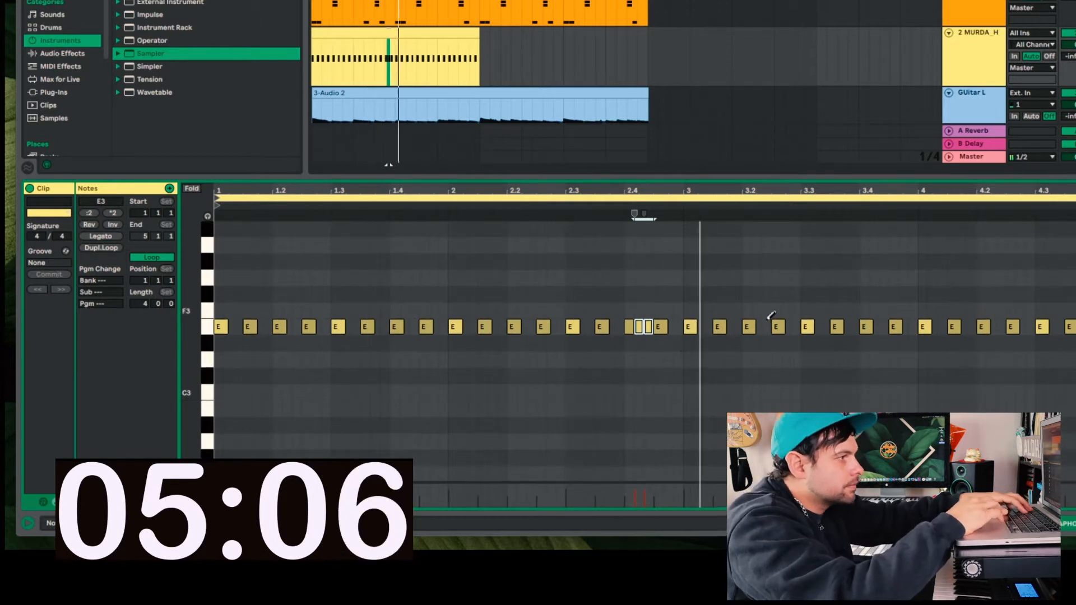
# - Lower the last three hi-hat notes of the four-bar clip to descending pitches from A#2 down to G2
pyautogui.scroll(-1, 920, 347)
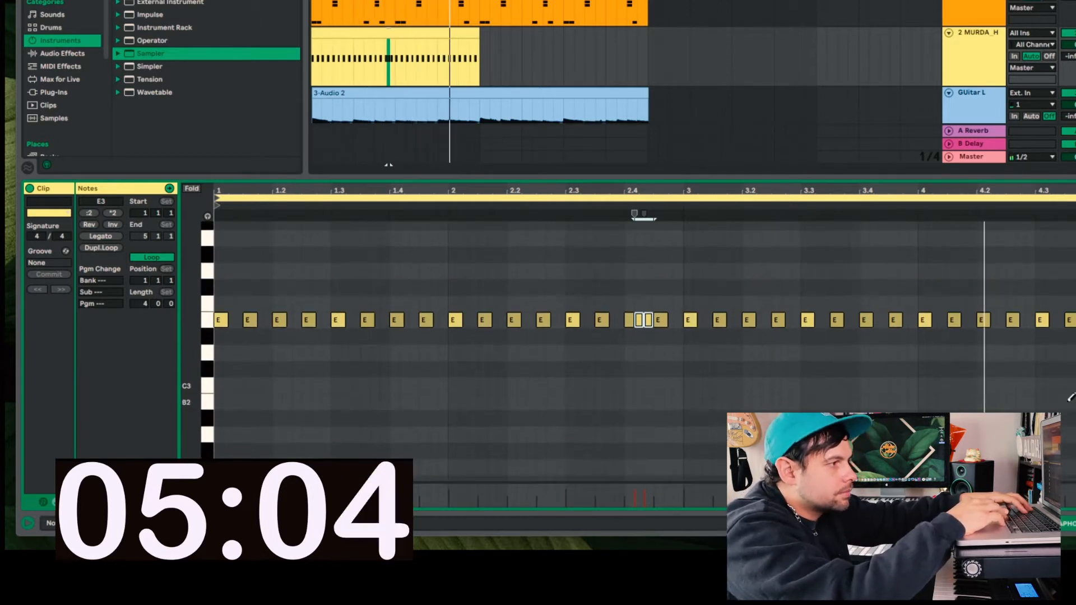
pyautogui.click(1075, 419)
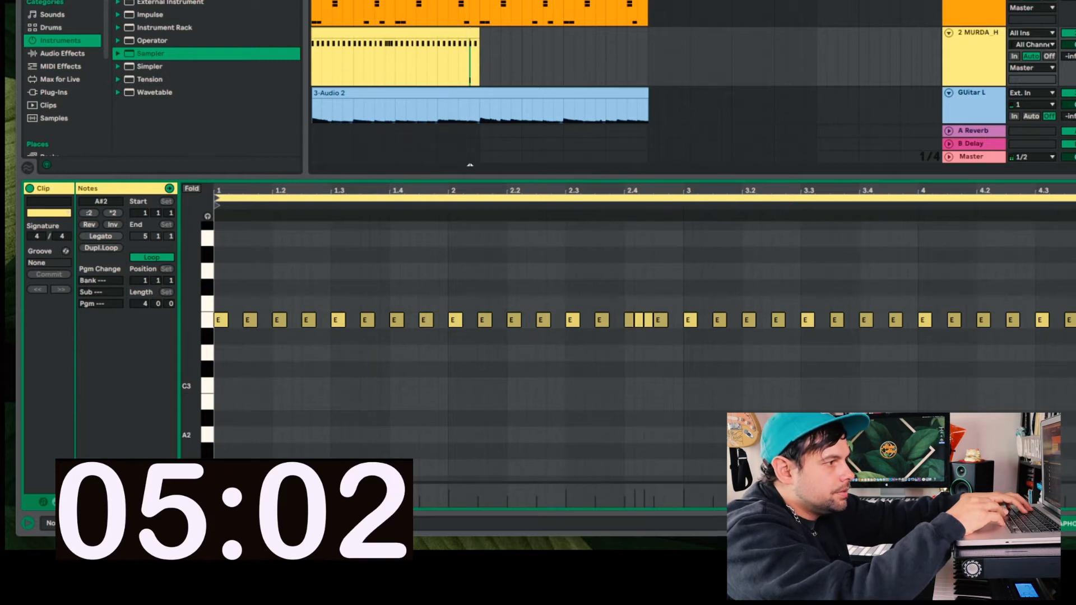
pyautogui.press('Down')
pyautogui.press('space')
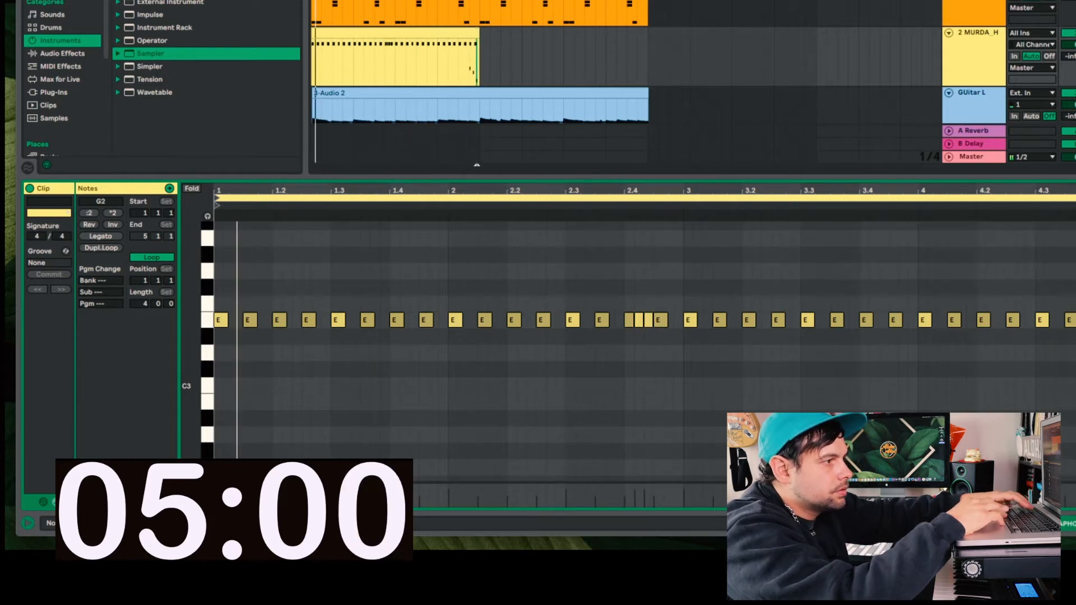
# - Duplicate the four-bar hi-hat clip once so that the pattern covers eight bars
pyautogui.scroll(-1, 587, 359)
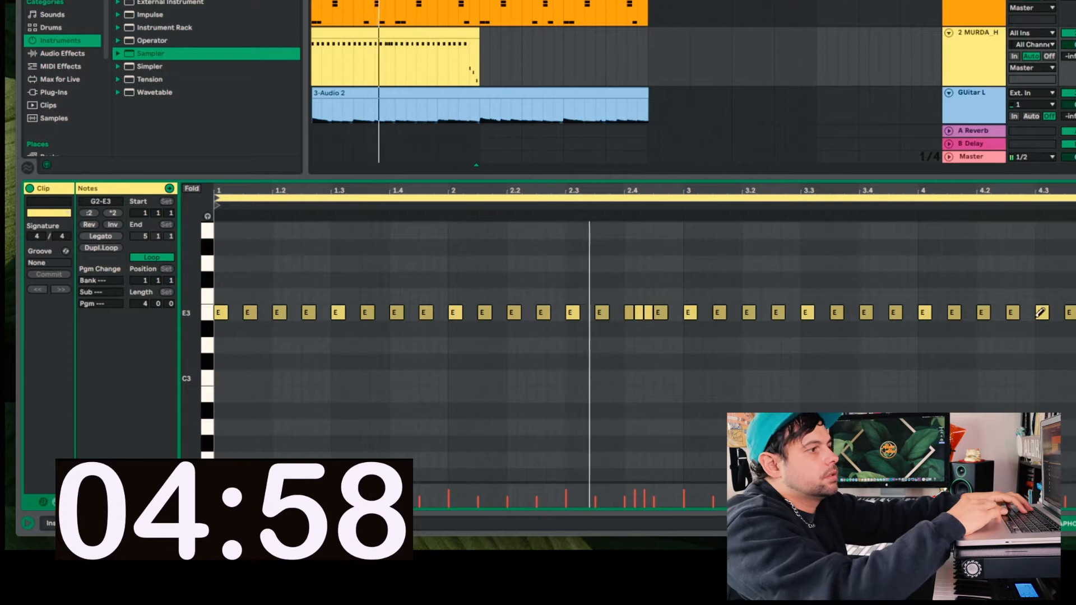
pyautogui.scroll(-1, 1036, 318)
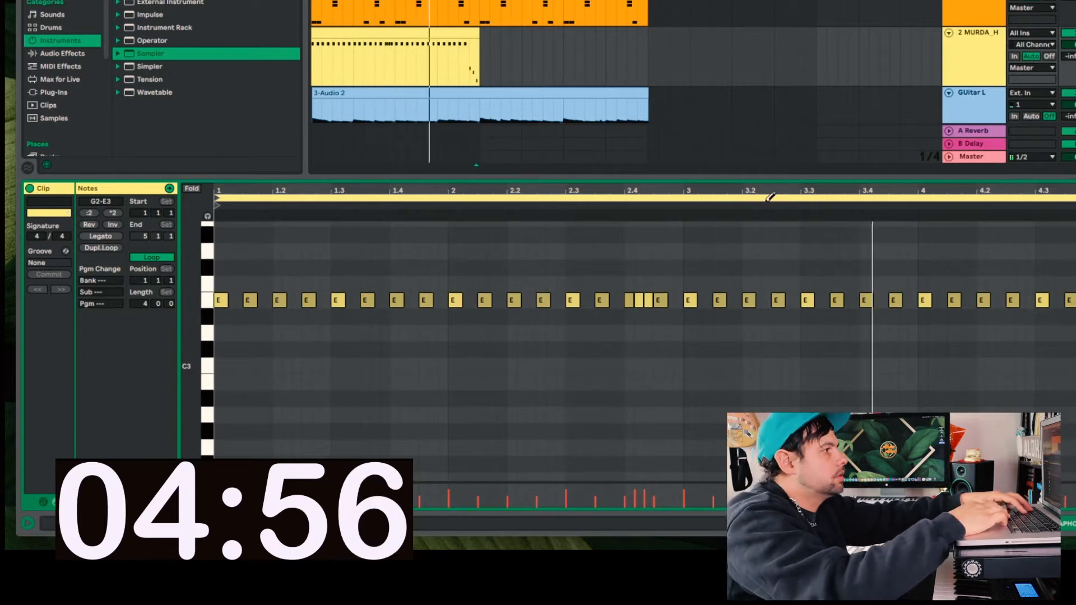
pyautogui.click(431, 37)
pyautogui.hotkey('ctrl', 'd')
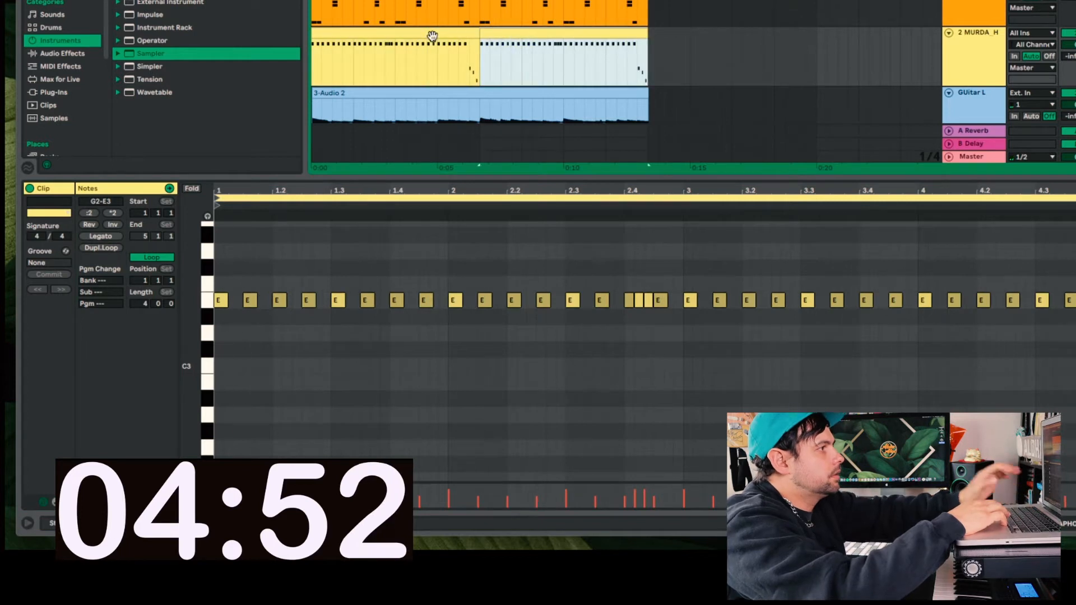
# - Group the Guitar L, Guitar R and Guitar C tracks together
pyautogui.scroll(-5, 508, 55)
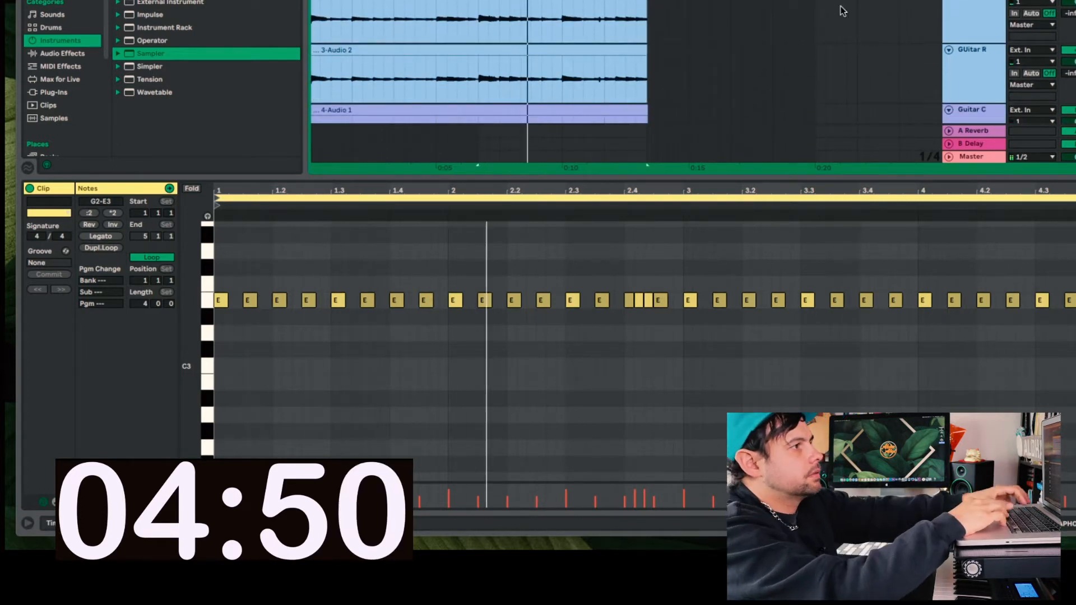
pyautogui.click(976, 19)
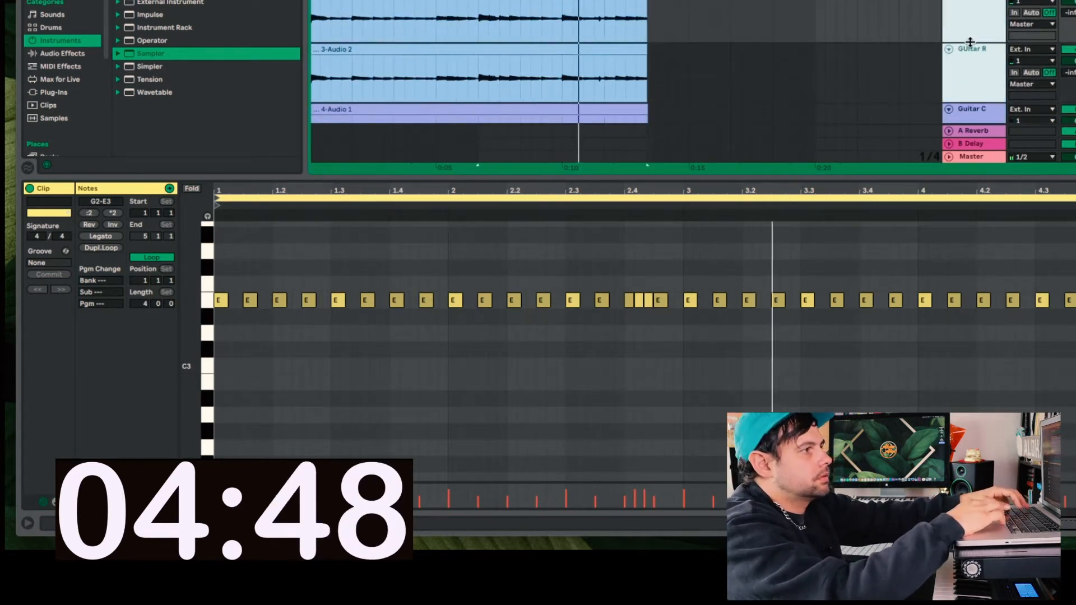
pyautogui.scroll(-3, 970, 66)
pyautogui.keyDown('shift'); pyautogui.click(970, 69); pyautogui.keyUp('shift')
pyautogui.scroll(4, 970, 70)
pyautogui.click(981, 27)
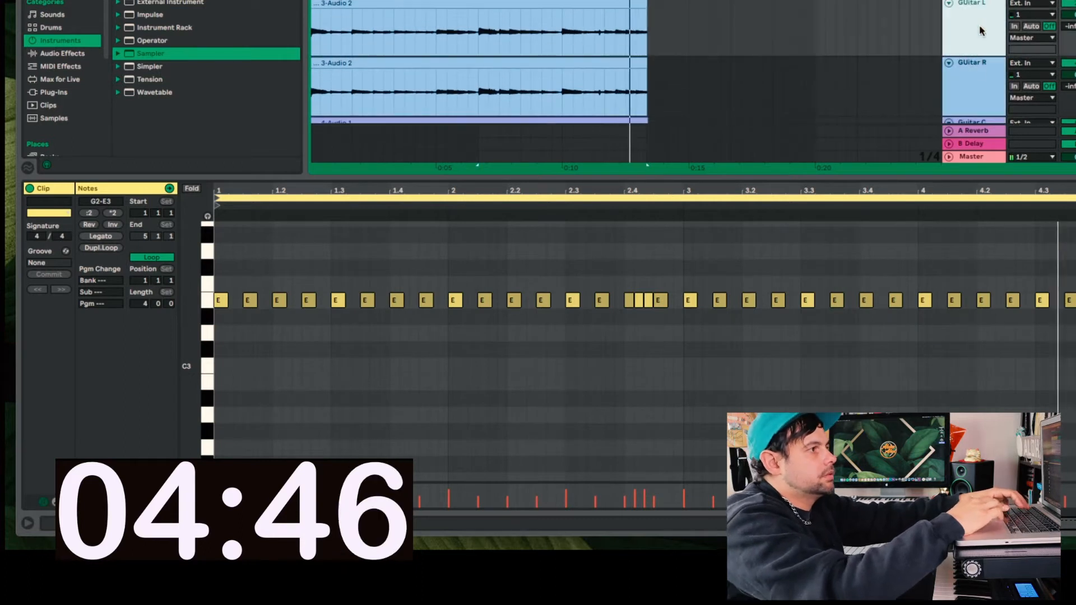
pyautogui.scroll(-1, 980, 70)
pyautogui.click(968, 118)
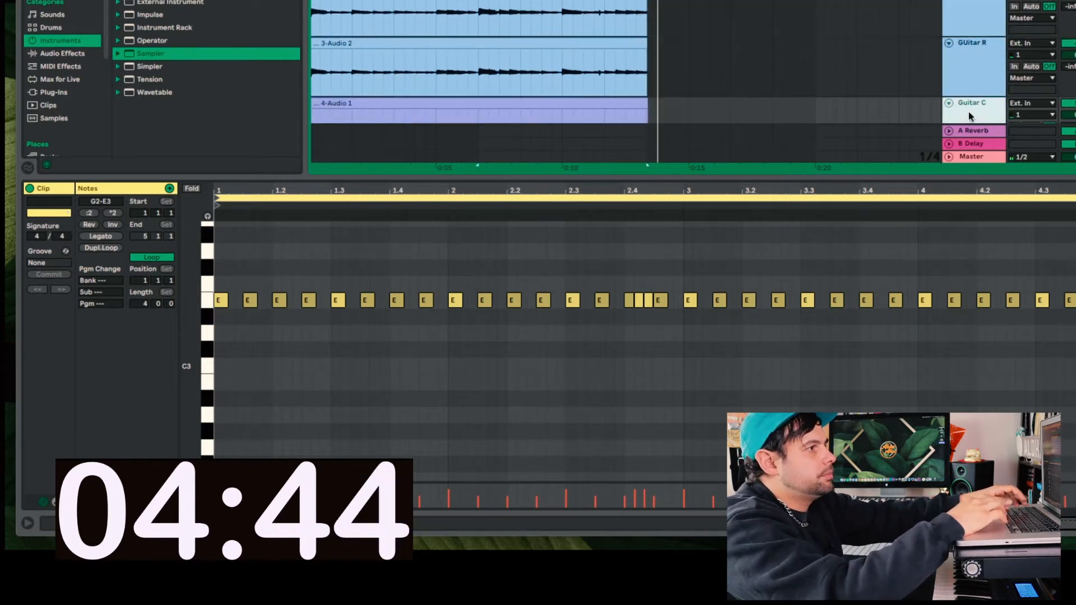
pyautogui.keyDown('shift'); pyautogui.click(968, 23); pyautogui.keyUp('shift')
pyautogui.press('super+g')
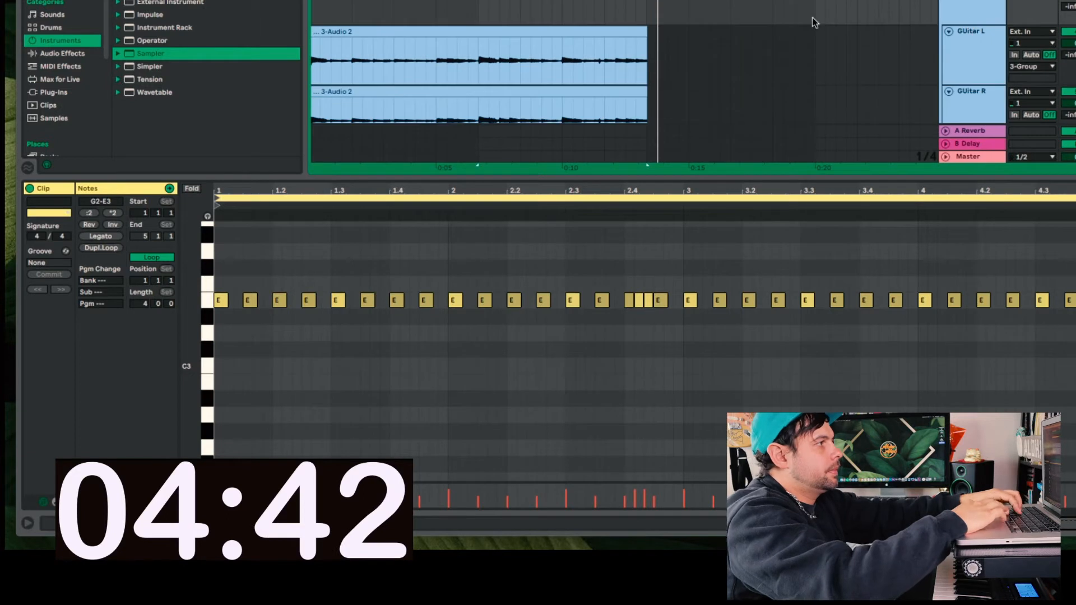
# - Add a Glue Compressor audio effect to the guitar group track
pyautogui.click(81, 55)
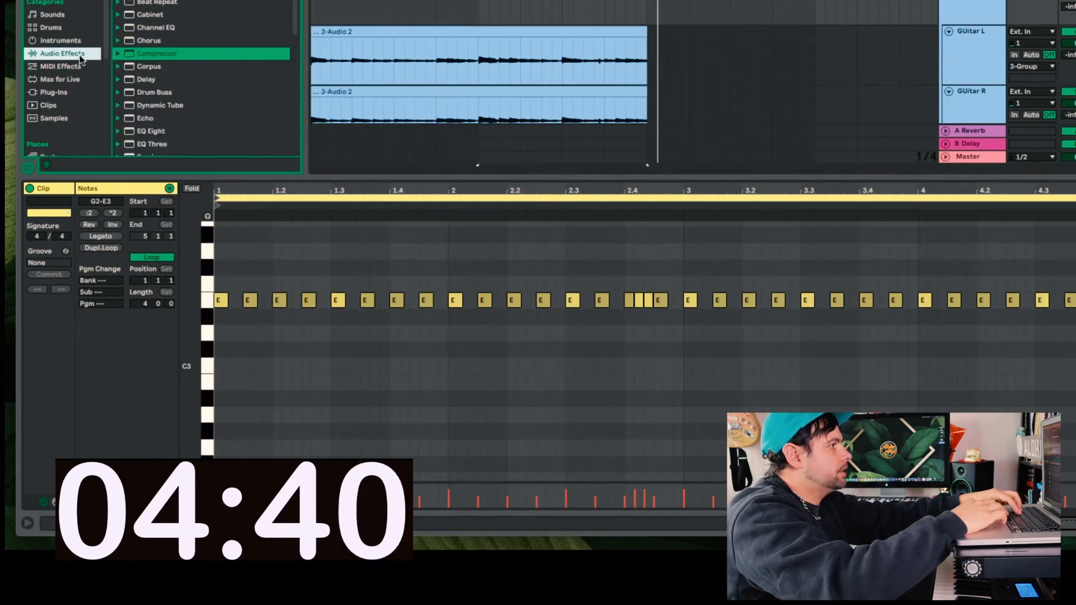
pyautogui.click(130, 54)
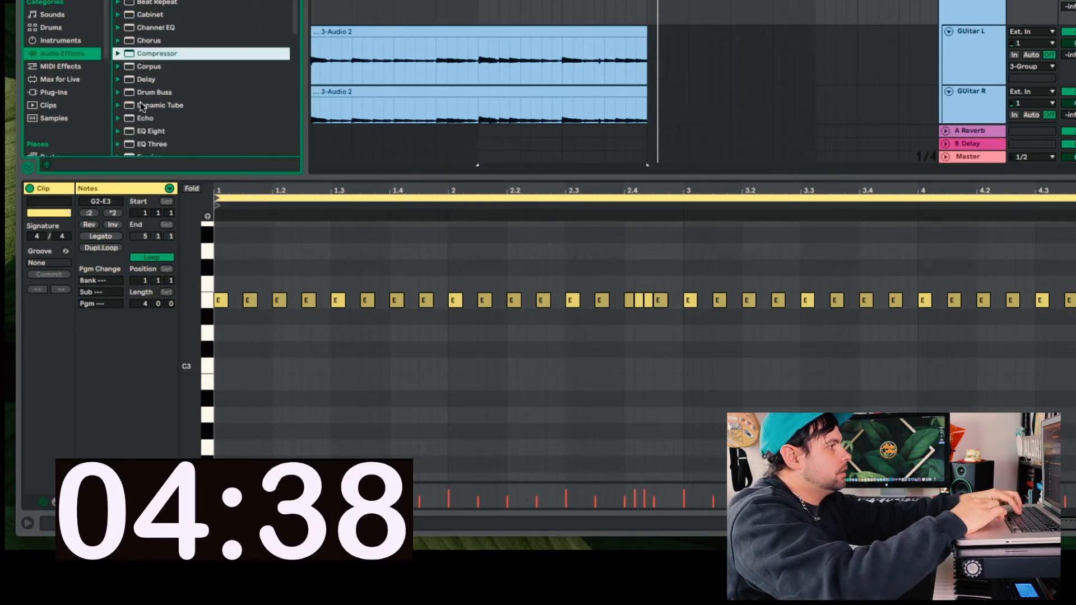
pyautogui.scroll(-3, 142, 107)
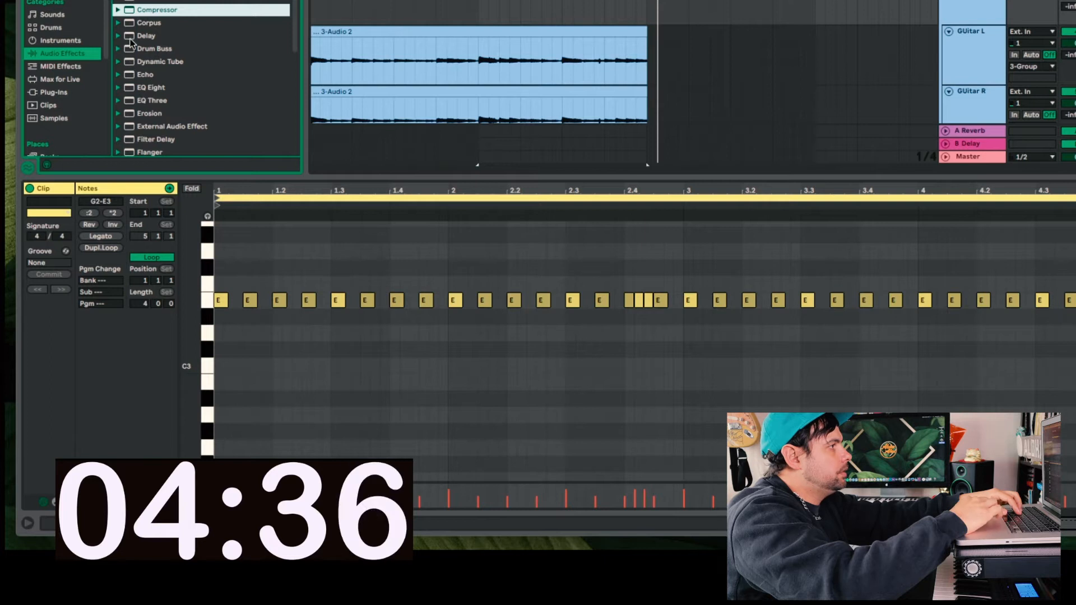
pyautogui.scroll(-5, 130, 39)
pyautogui.moveTo(129, 126); pyautogui.dragTo(957, 6)
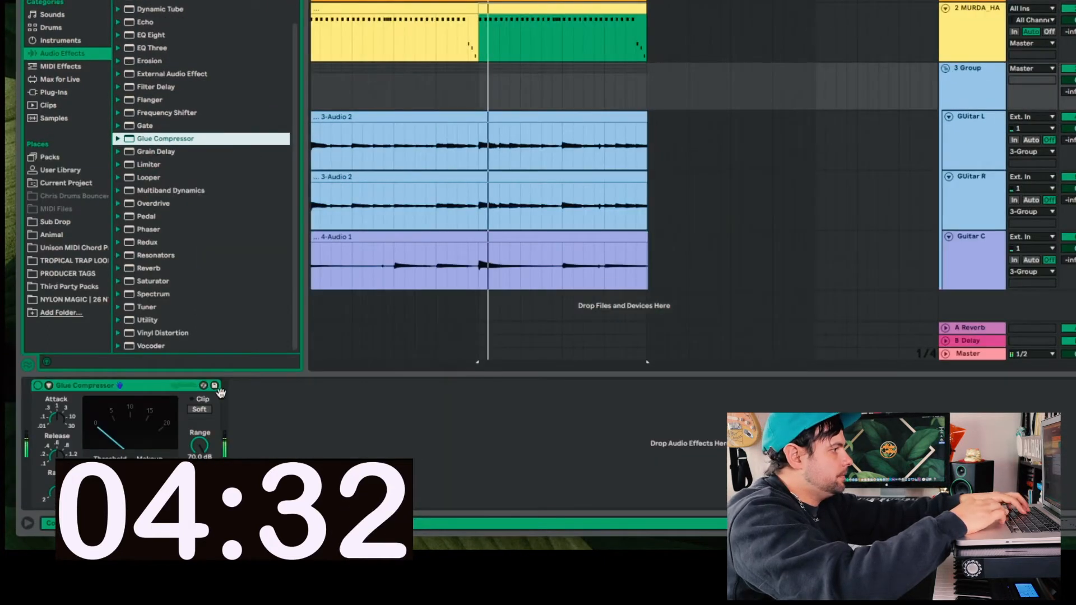
pyautogui.click(110, 478)
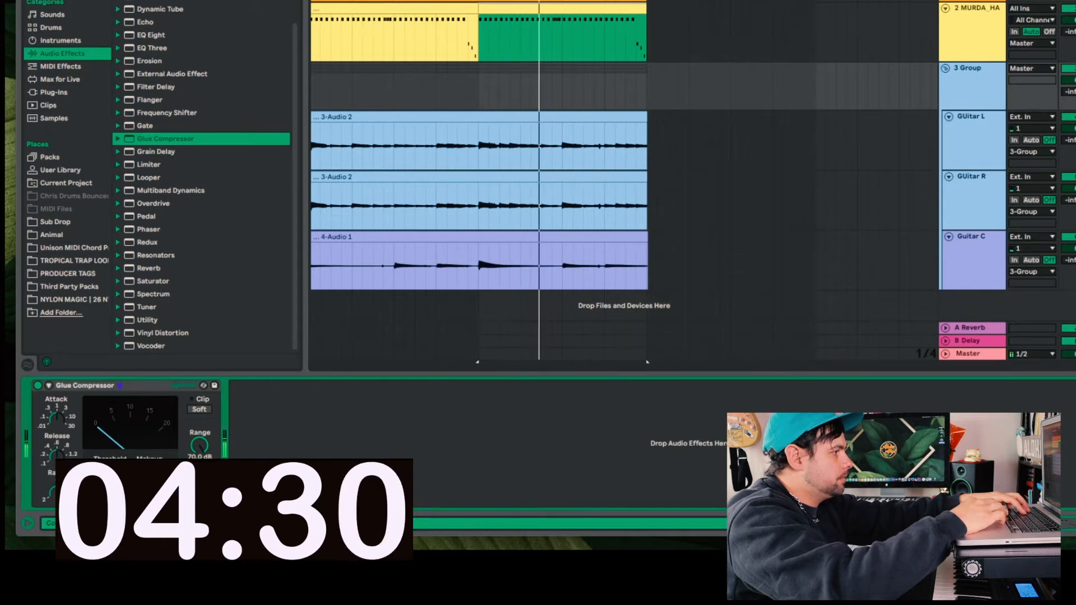
# - Collapse the guitar group and insert a new MIDI track directly below the drum track
pyautogui.click(519, 163)
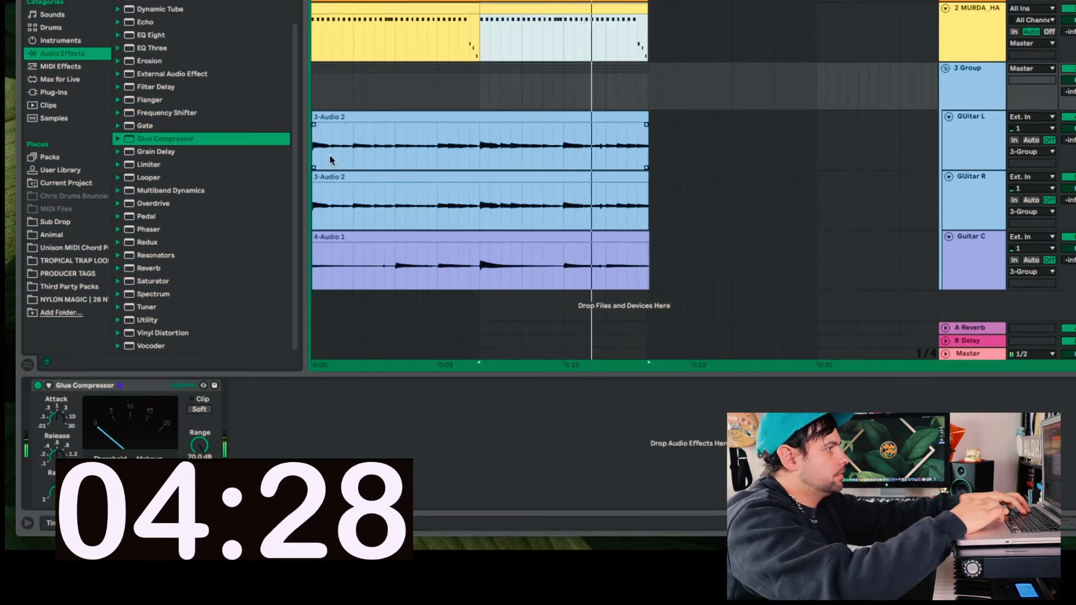
pyautogui.scroll(1, 694, 73)
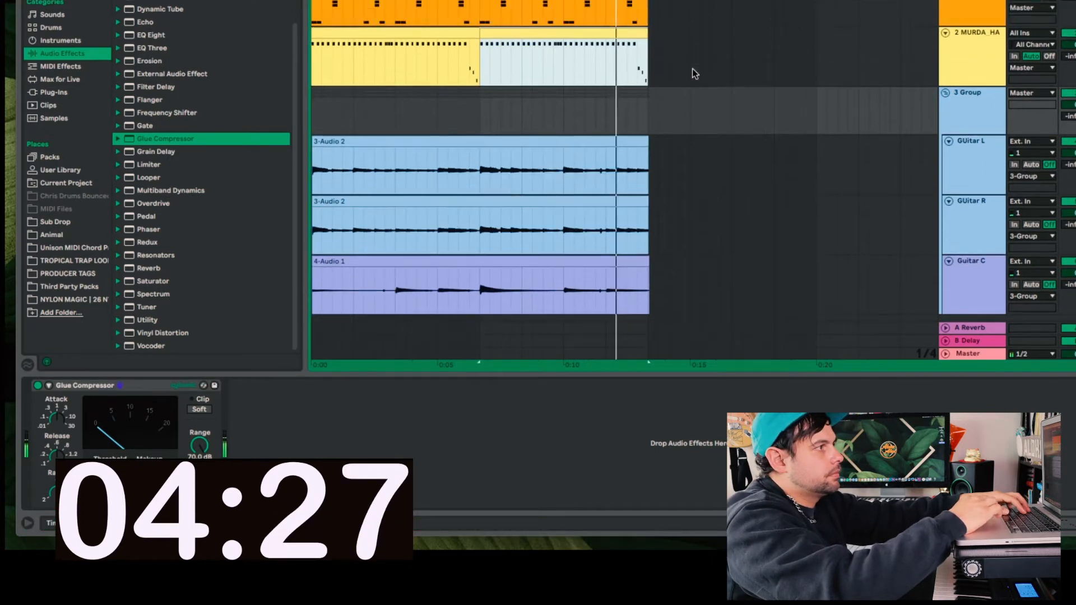
pyautogui.click(958, 5)
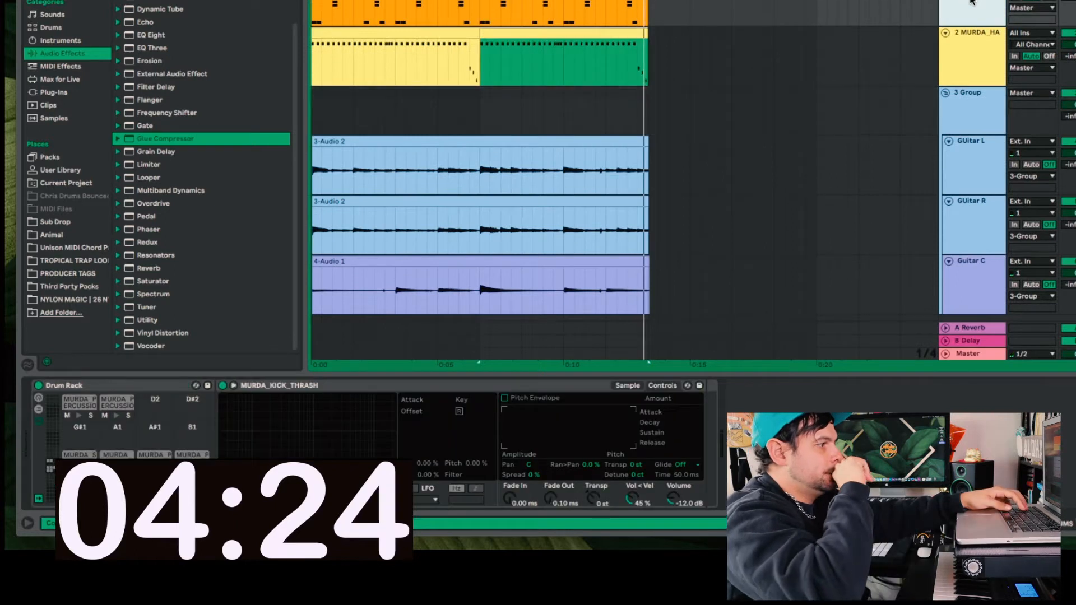
pyautogui.press('space')
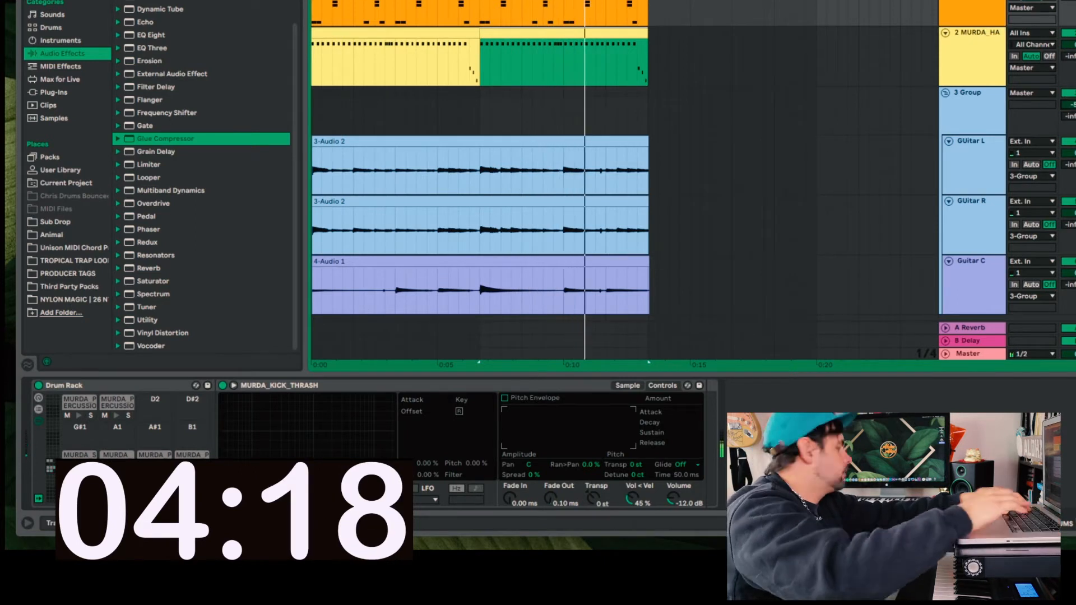
pyautogui.click(945, 93)
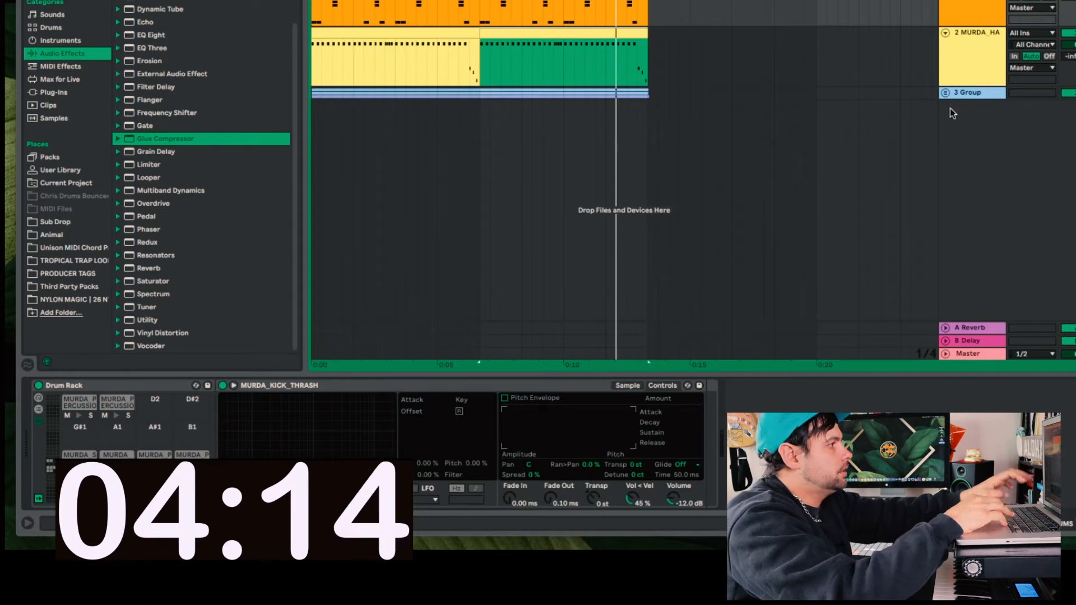
pyautogui.hotkey('ctrl', 'shift', 't')
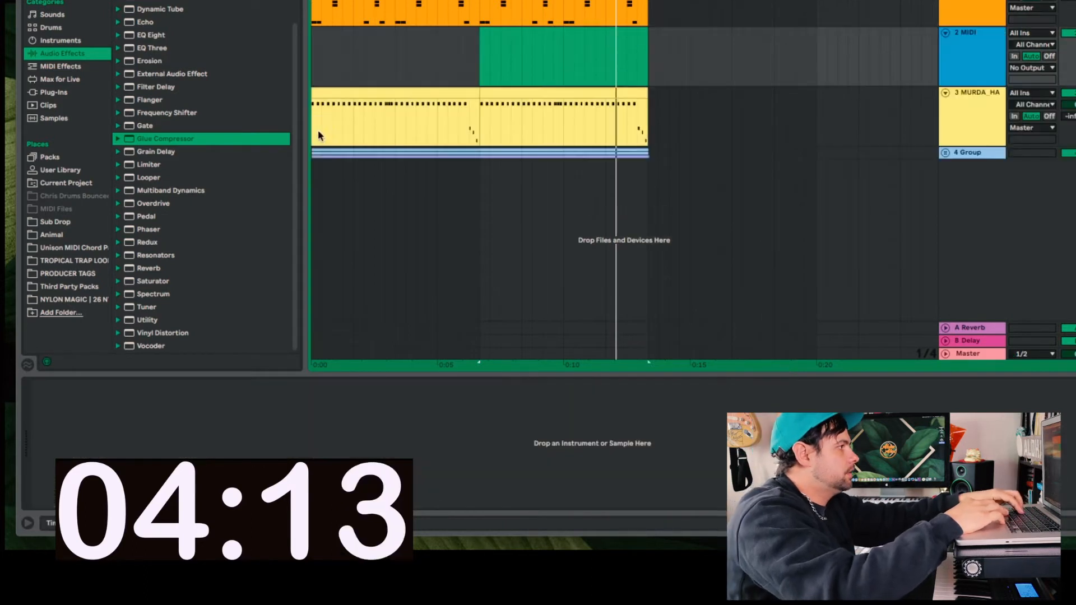
# - Try placing the MURDA_808_TRUNK_C sample at the start of a new audio track, and delete its clip
pyautogui.click(65, 80)
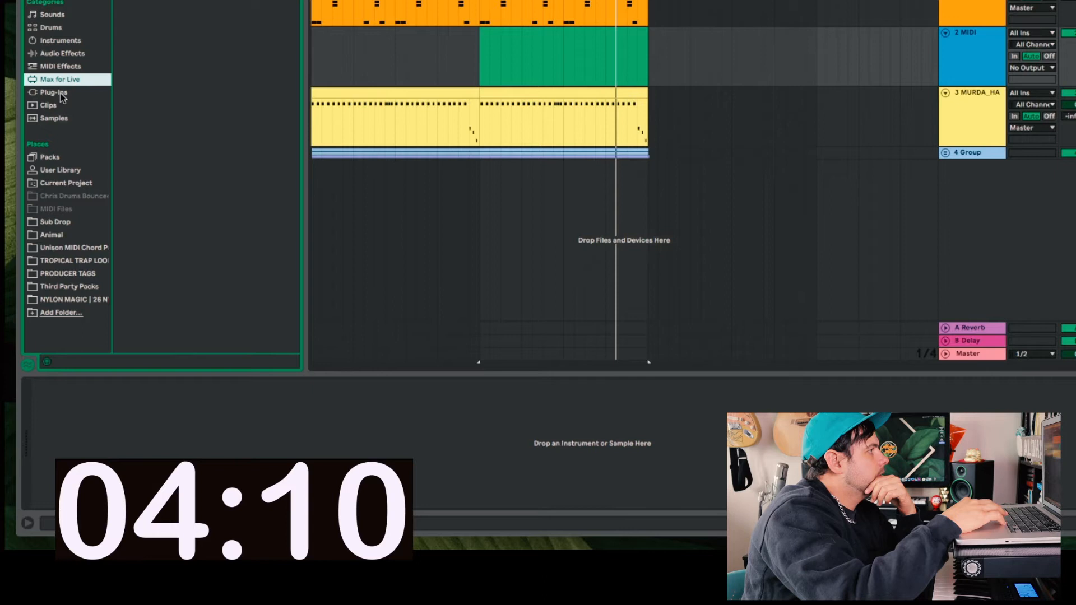
pyautogui.click(63, 95)
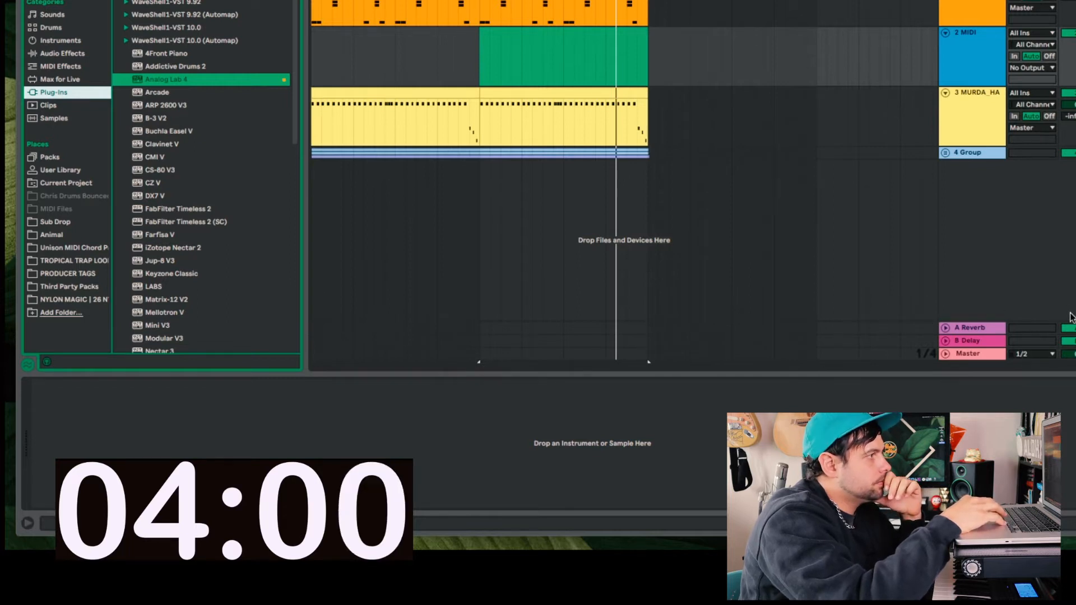
pyautogui.moveTo(571, 209); pyautogui.dragTo(314, 184)
pyautogui.moveTo(338, 0); pyautogui.dragTo(340, 6)
pyautogui.click(338, 175)
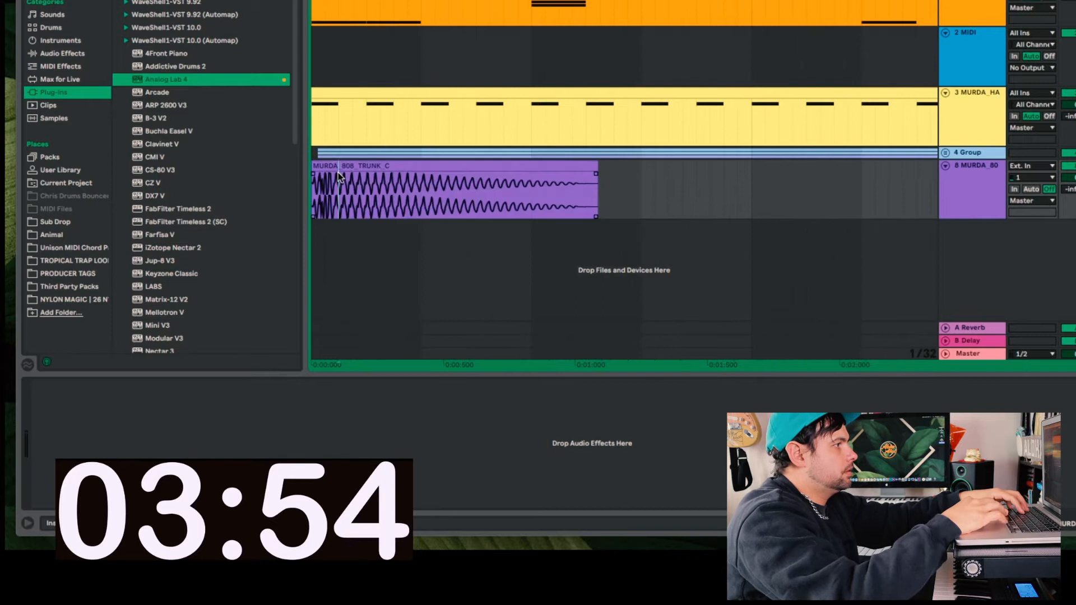
pyautogui.click(348, 162)
pyautogui.press('Delete')
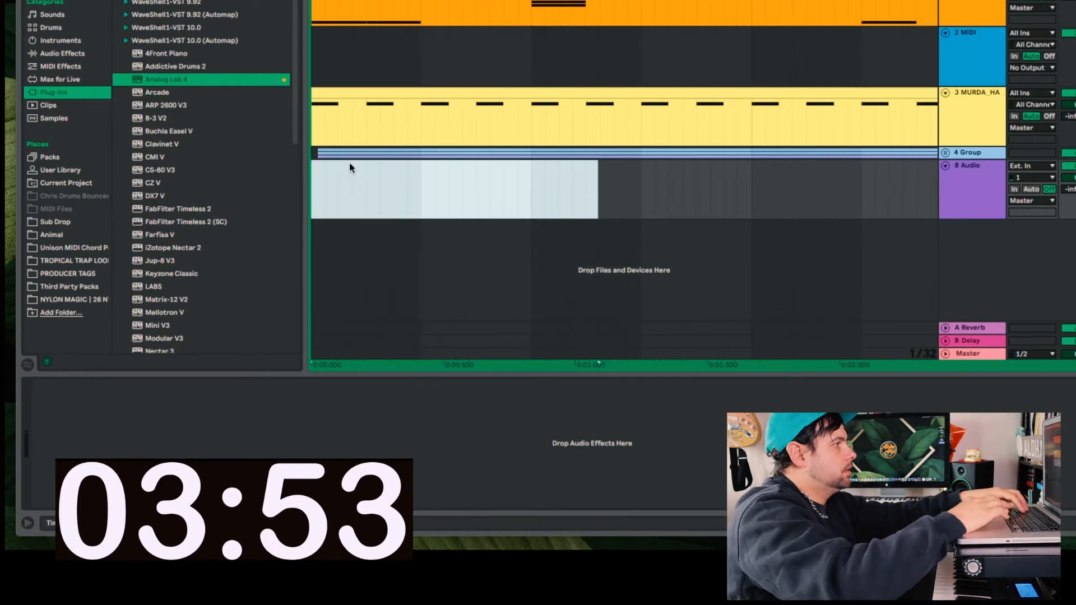
pyautogui.click(69, 55)
pyautogui.click(67, 68)
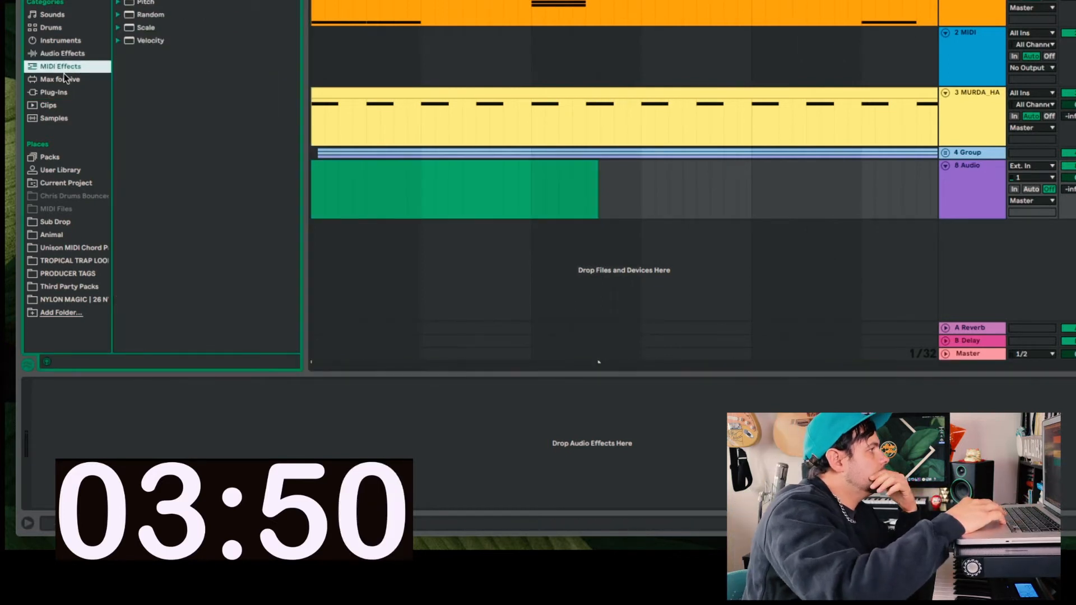
# - Place the MURDA_808_TRUNK_C sample at the start of the empty audio track below the guitar group and open its clip settings
pyautogui.click(596, 202)
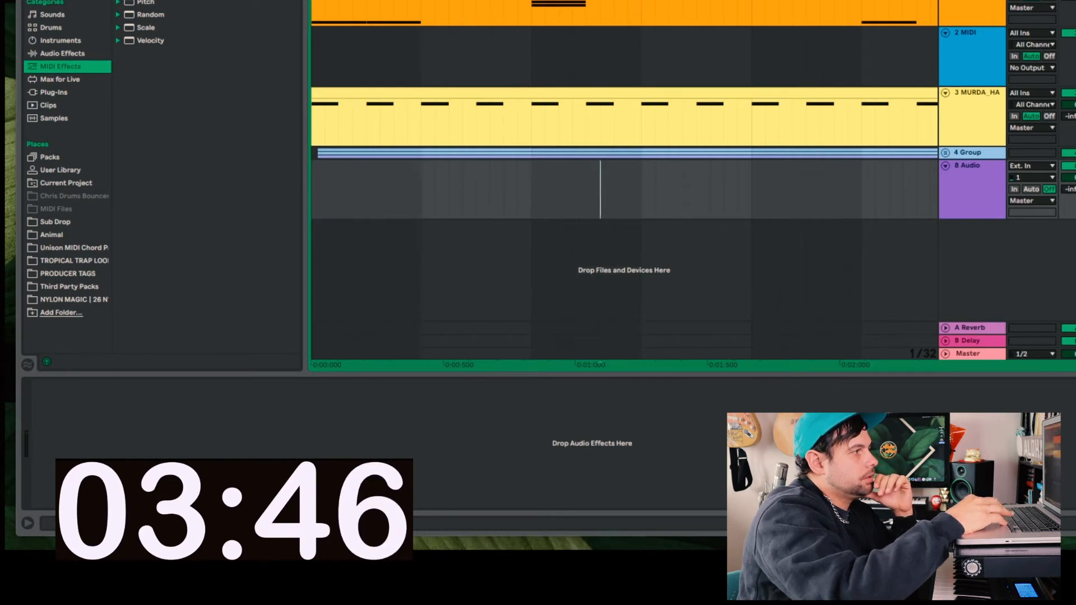
pyautogui.moveTo(466, 332); pyautogui.dragTo(314, 209)
pyautogui.doubleClick(379, 167)
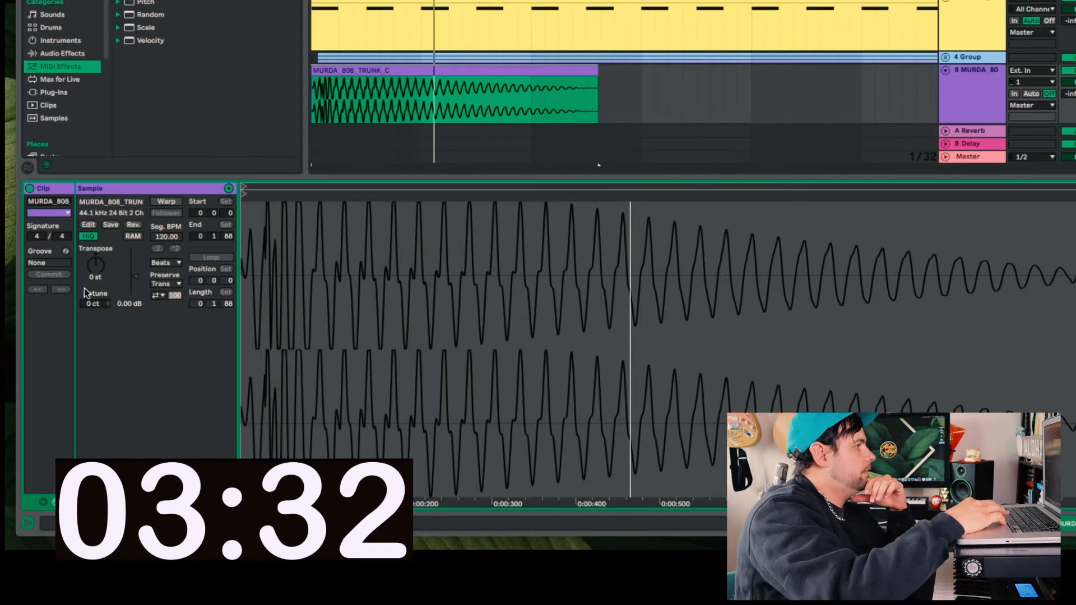
# - Try transposing the 808 clip by -5 st before turning on warping, and undo both changes
pyautogui.moveTo(92, 280); pyautogui.dragTo(92, 297)
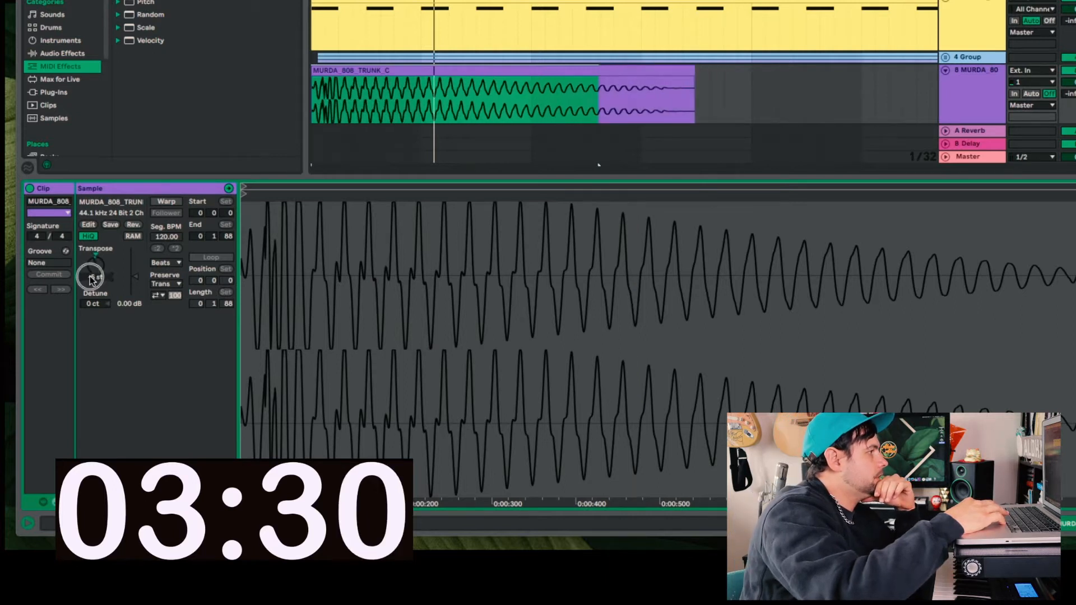
pyautogui.click(166, 201)
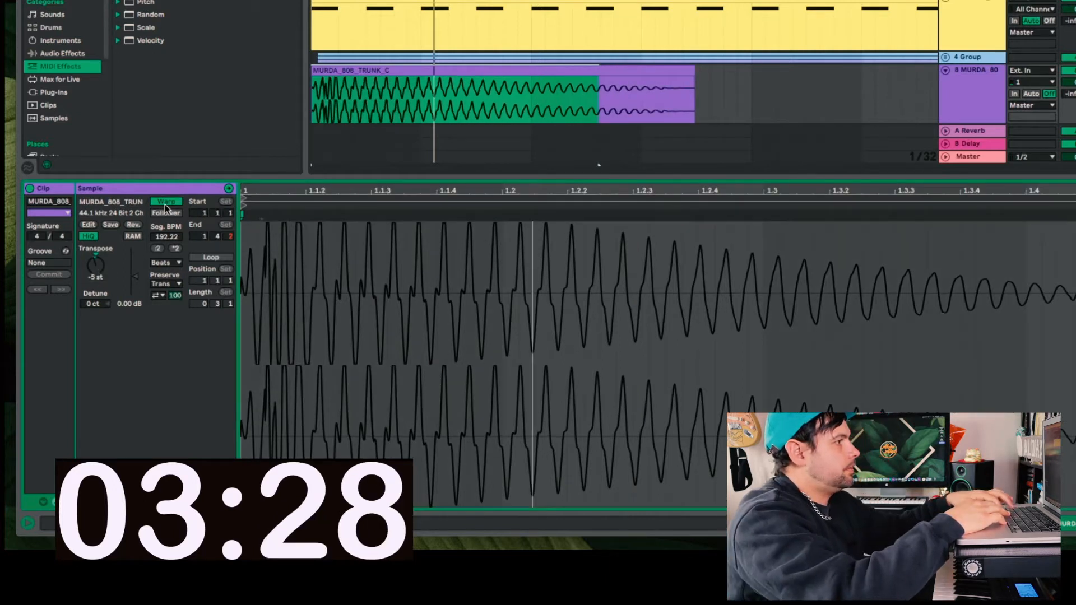
pyautogui.press('super+z')
pyautogui.press('super+z')
# - Turn on warping for the 808 clip in Complex mode and set its transposition to -5 st
pyautogui.click(165, 203)
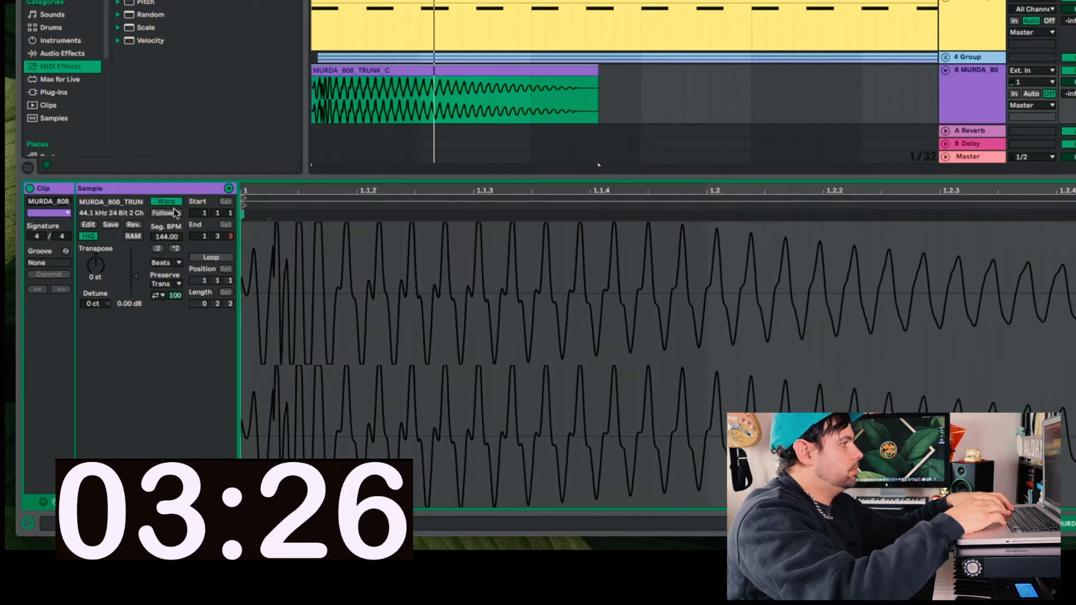
pyautogui.click(167, 263)
pyautogui.click(171, 308)
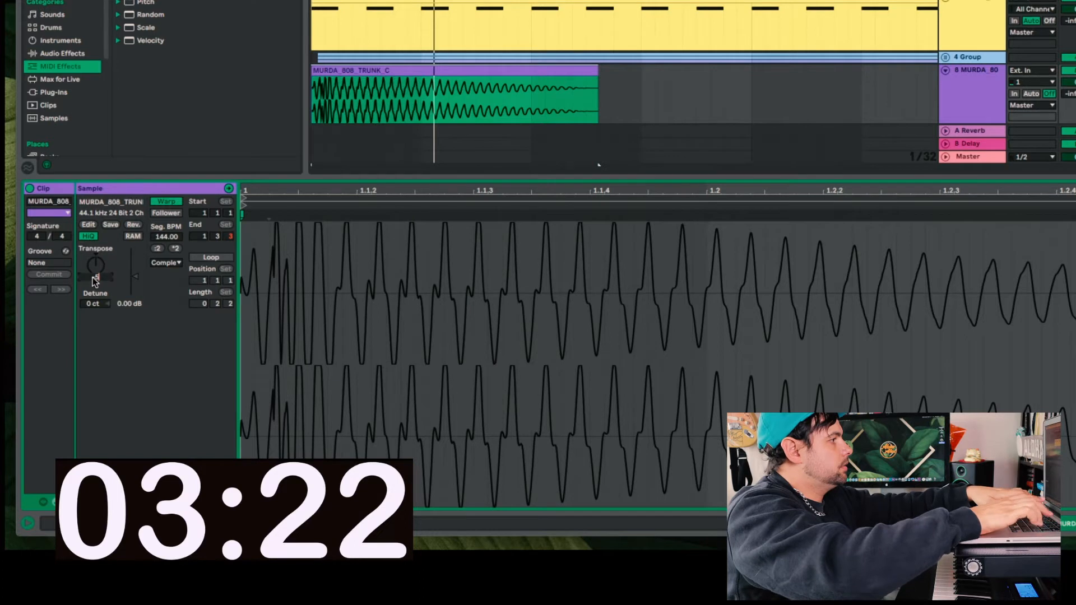
pyautogui.press('Return')
# - Play the beginning of the transposed 808 clip from the start of the arrangement and review the tracks around it
pyautogui.moveTo(354, 99); pyautogui.dragTo(311, 95)
pyautogui.press('space')
pyautogui.press('space')
pyautogui.scroll(2, 358, 91)
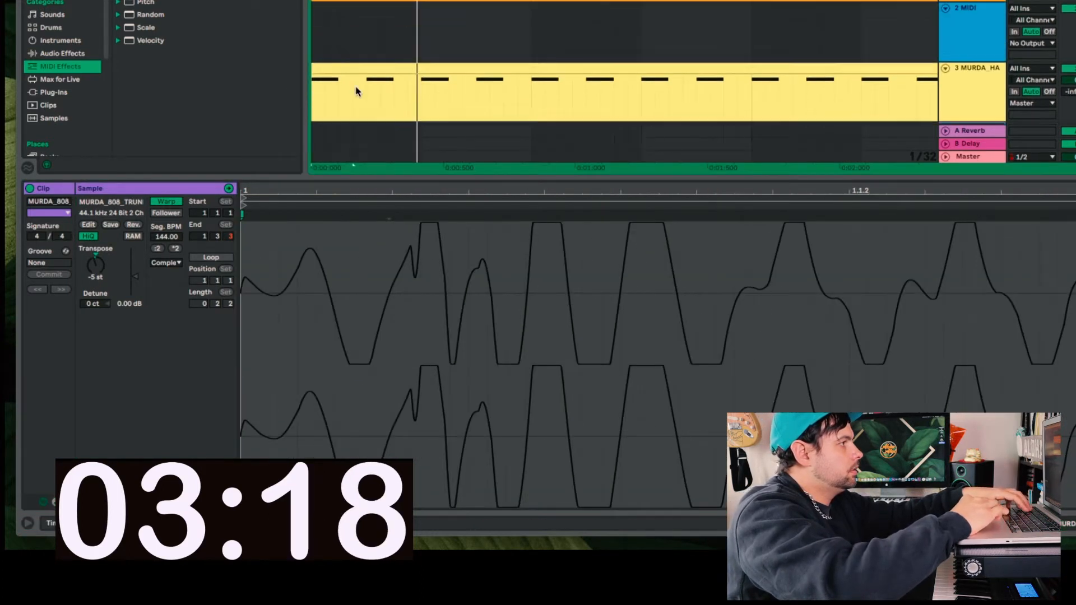
pyautogui.scroll(2, 357, 91)
pyautogui.scroll(-4, 358, 91)
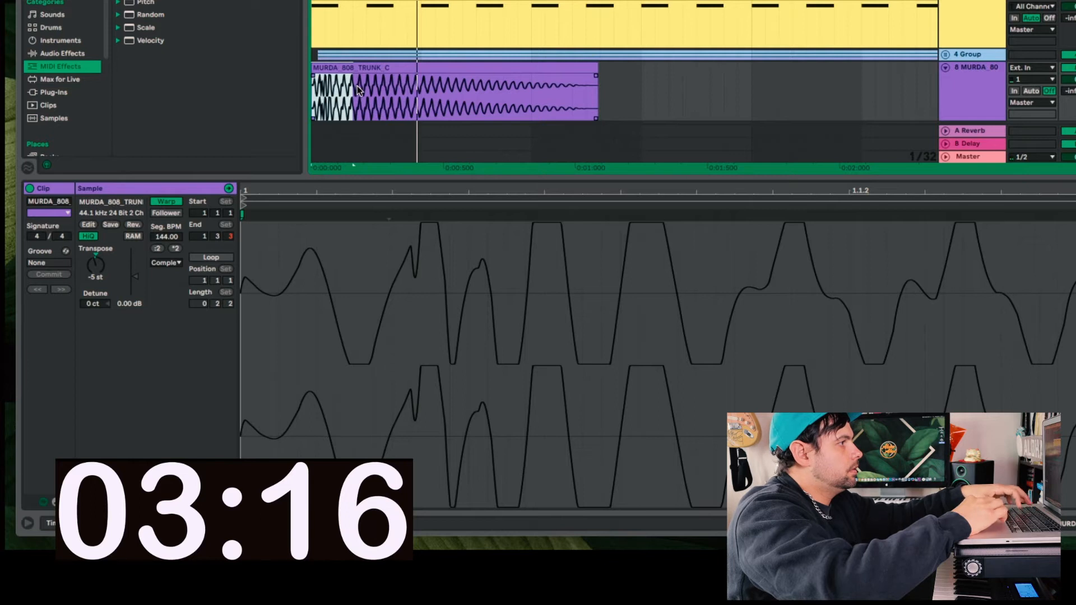
# - Try repeating the short opening slice of the 808 clip and play the result from the start
pyautogui.press('super+d')
pyautogui.moveTo(393, 67); pyautogui.dragTo(650, 89)
pyautogui.press('space')
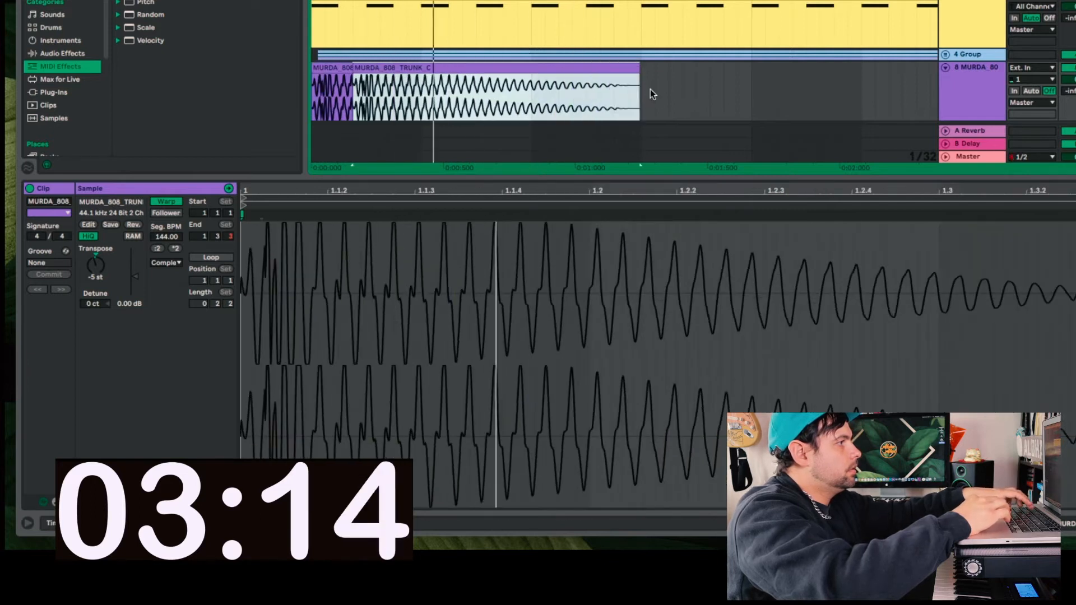
pyautogui.press('space')
pyautogui.press('Home')
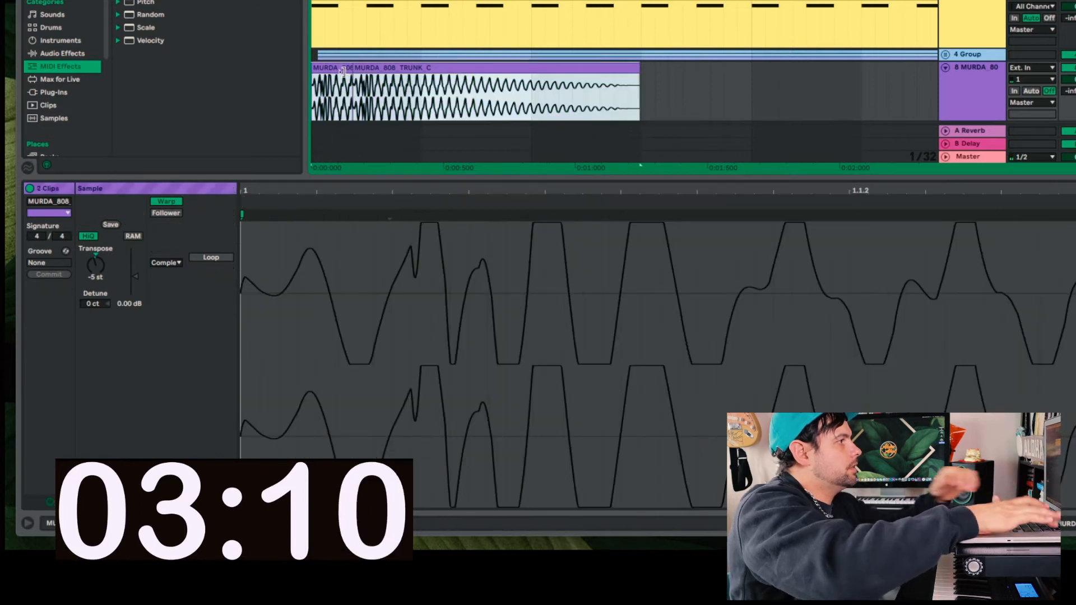
# - Delete the 808 audio clips and load the MURDA_808_DIOR_C sample into a Sampler on a new track below the guitar group
pyautogui.press('Delete')
pyautogui.click(82, 55)
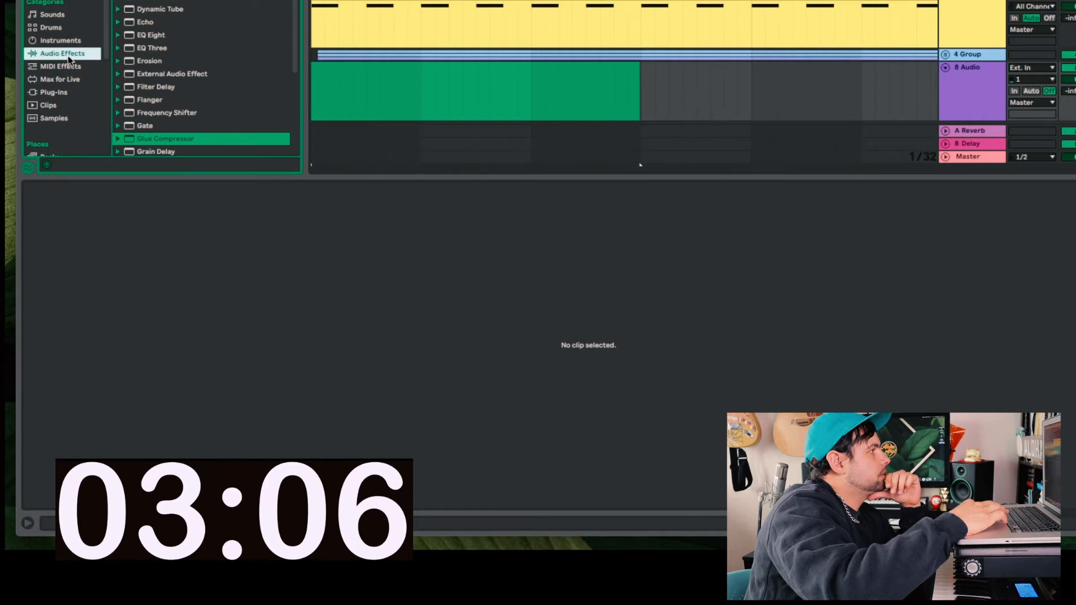
pyautogui.click(60, 40)
pyautogui.moveTo(122, 53)
pyautogui.mouseDown()
pyautogui.moveTo(348, 100)
pyautogui.moveTo(509, 101)
pyautogui.moveTo(616, 54)
pyautogui.mouseUp()
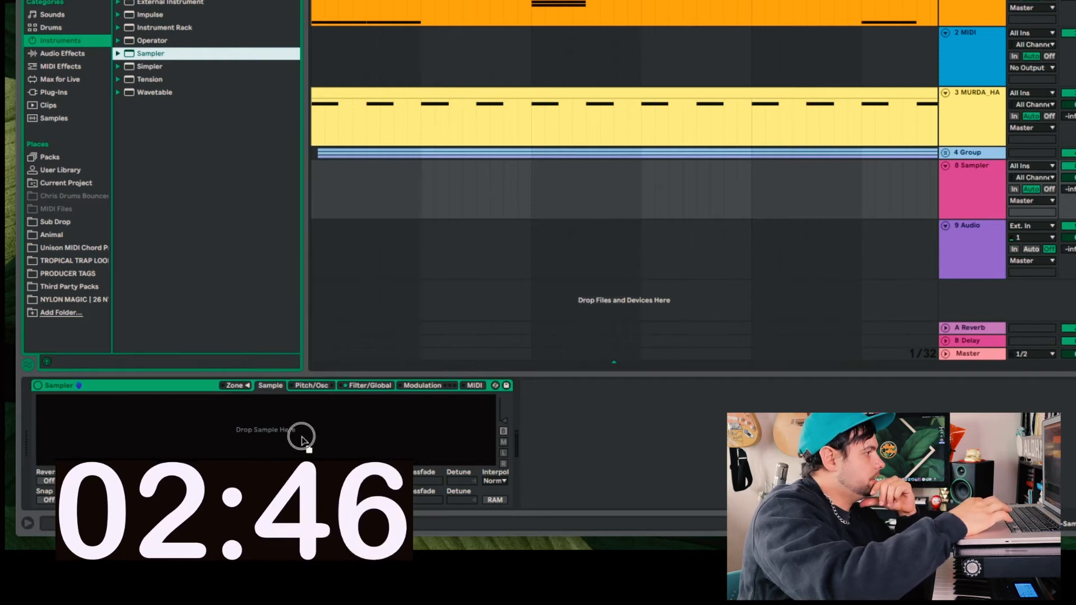
pyautogui.moveTo(301, 440); pyautogui.dragTo(301, 440)
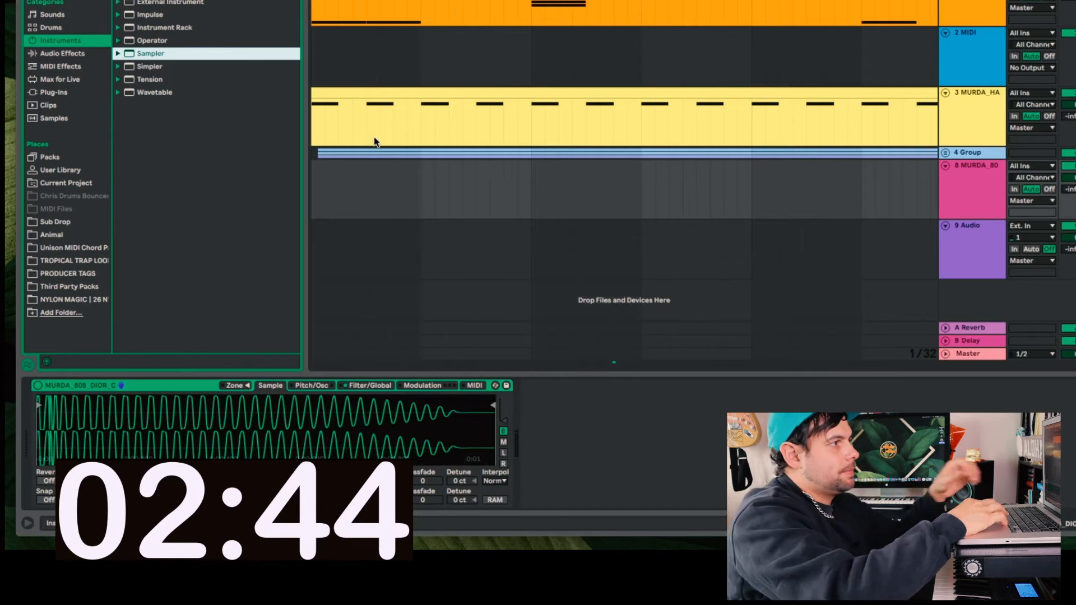
# - Record a trial 808 take on the Sampler track from the start of the arrangement and undo it
pyautogui.click(338, 61)
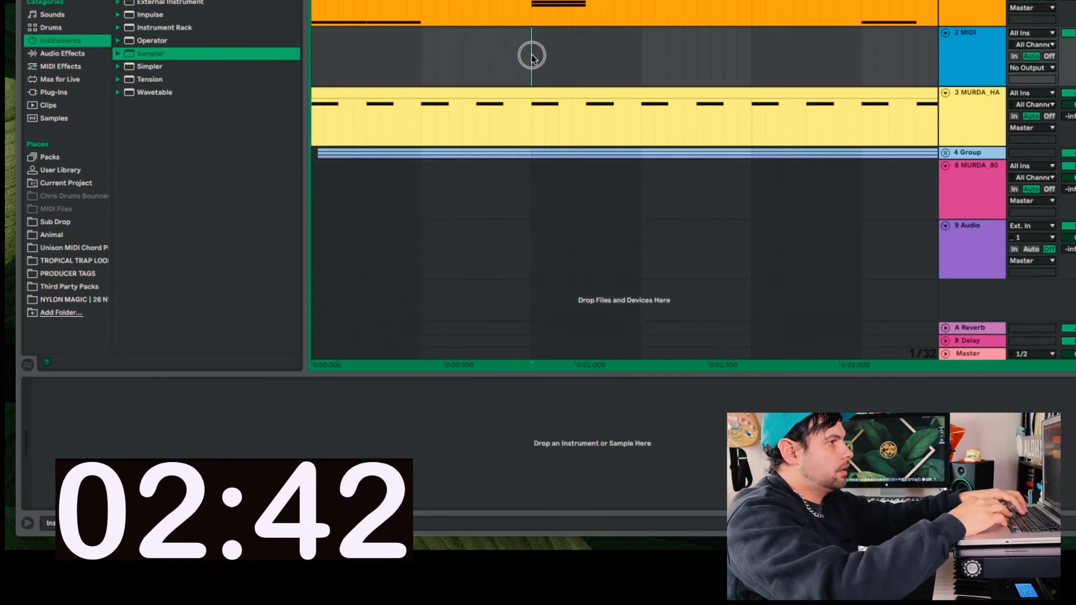
pyautogui.press('space')
pyautogui.click(510, 199)
pyautogui.click(928, 197)
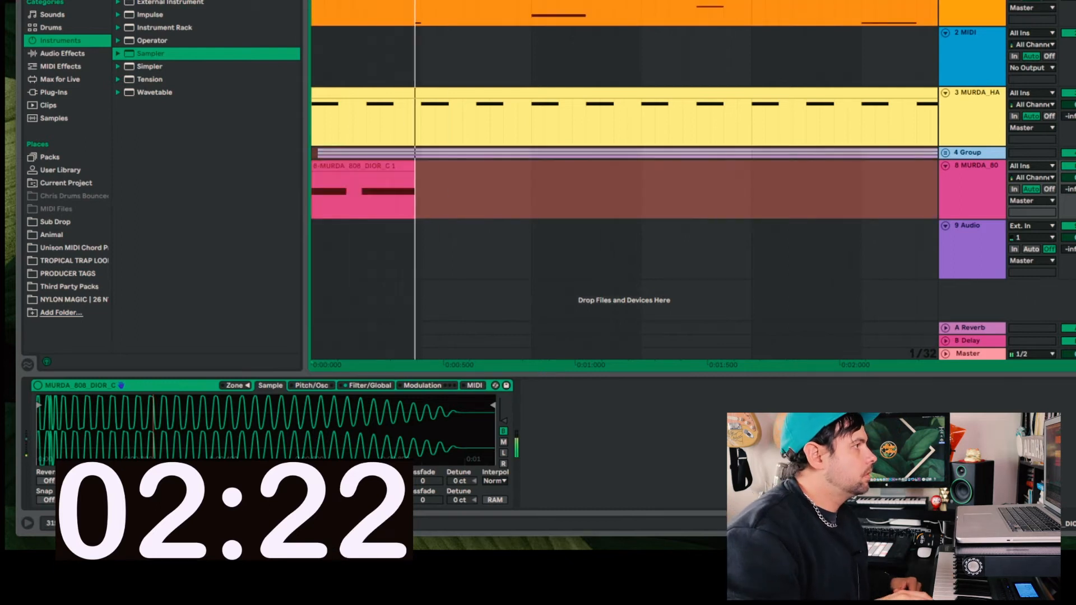
pyautogui.press('space')
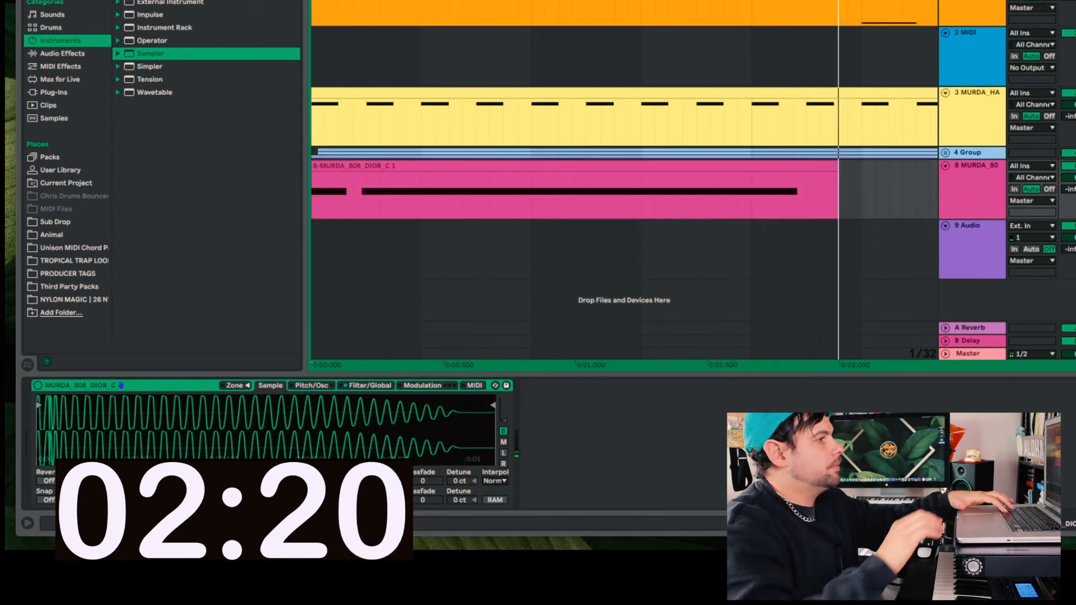
pyautogui.press('super+z')
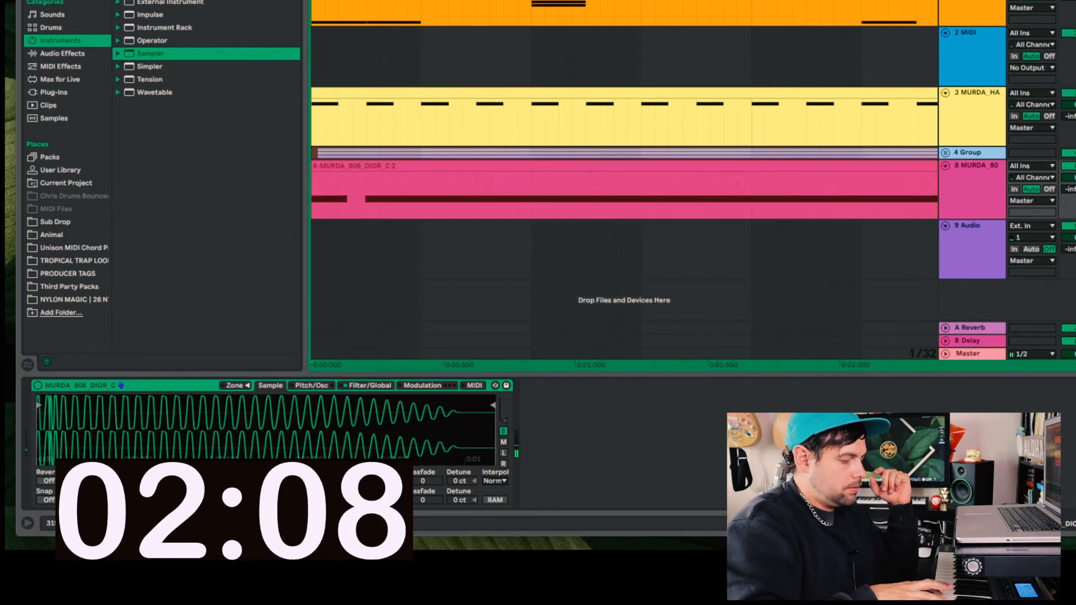
# - Record a second 808 take over the first four bars and select its clip
pyautogui.press('space')
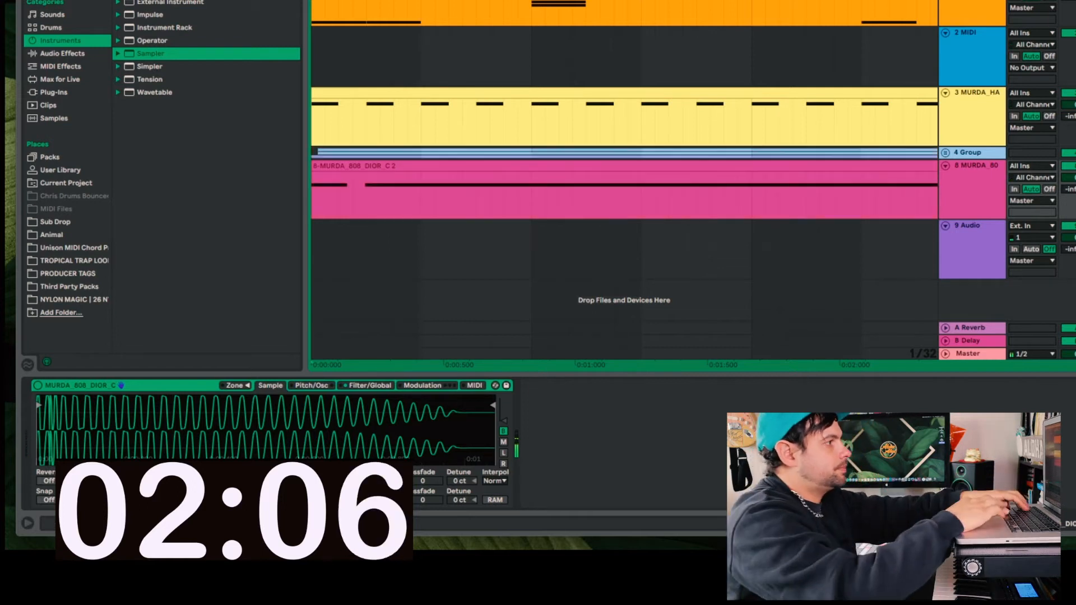
pyautogui.click(553, 155)
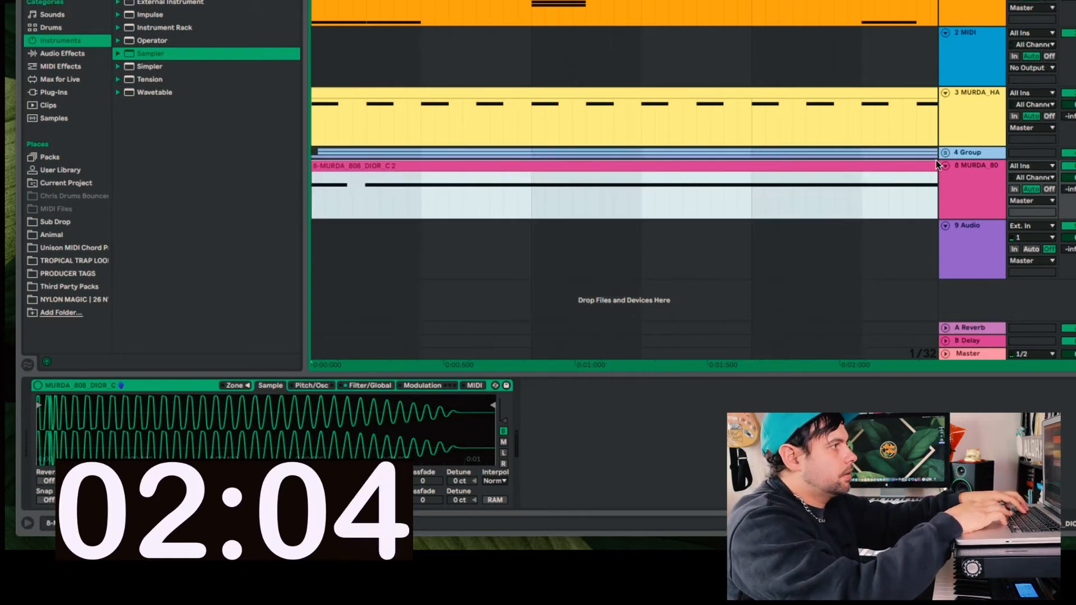
pyautogui.scroll(-10, 522, 165)
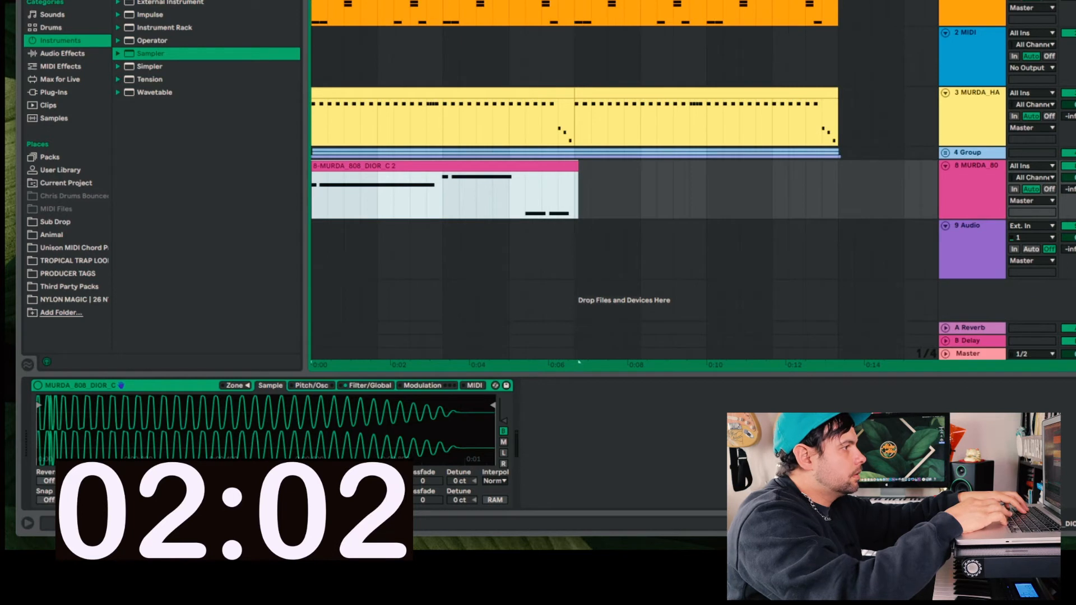
# - Try placing the recorded 808 clip on the empty 2 MIDI track
pyautogui.moveTo(572, 168); pyautogui.dragTo(524, 69)
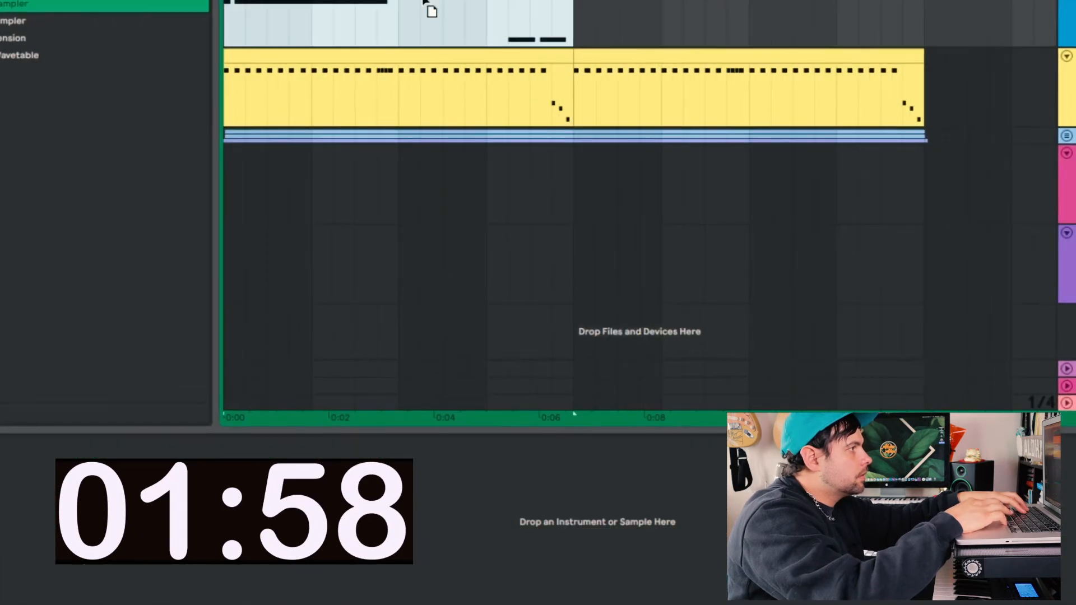
pyautogui.scroll(6, 359, 89)
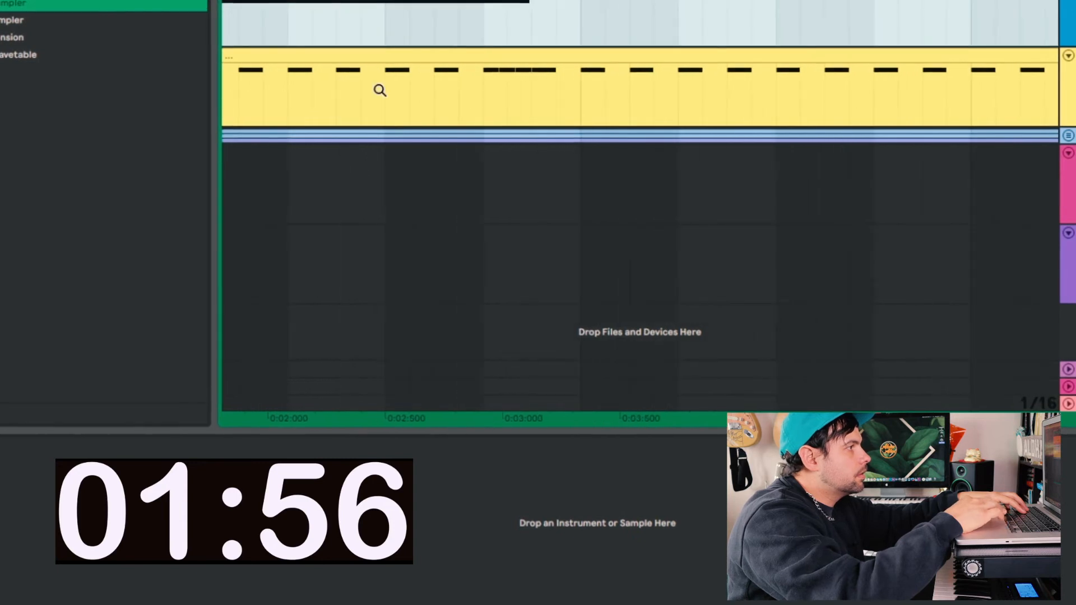
# - Open the recorded 808 clip's notes for editing, play them and move the 808 track above the guitar group
pyautogui.hotkey('shift', 'Tab')
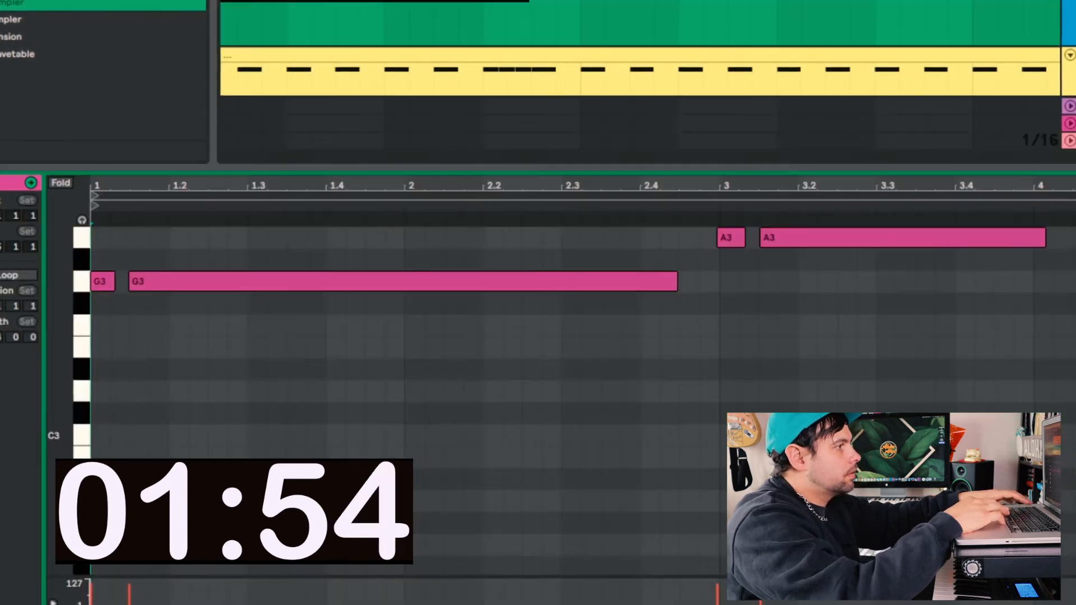
pyautogui.scroll(-1, 439, 420)
pyautogui.scroll(-1, 445, 415)
pyautogui.press('space')
pyautogui.press('space')
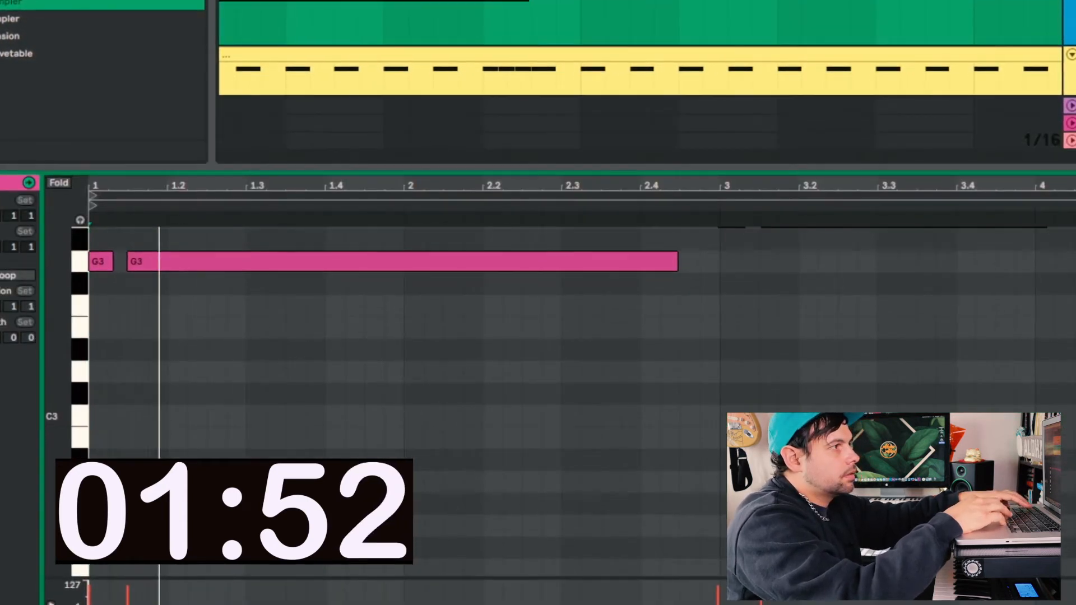
pyautogui.press('space')
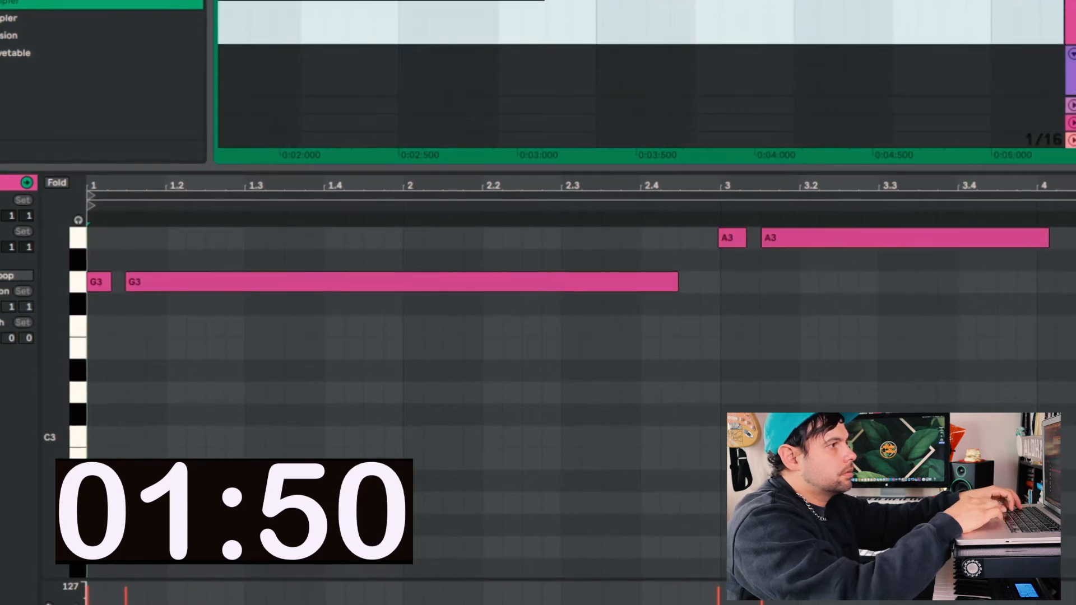
pyautogui.scroll(5, 639, 61)
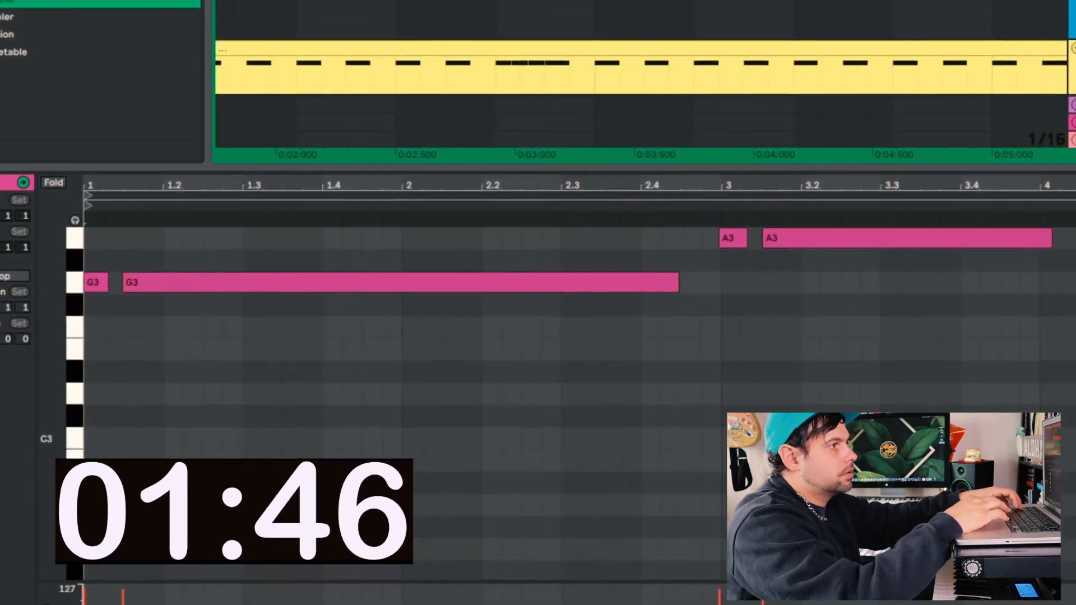
pyautogui.click(1059, 40)
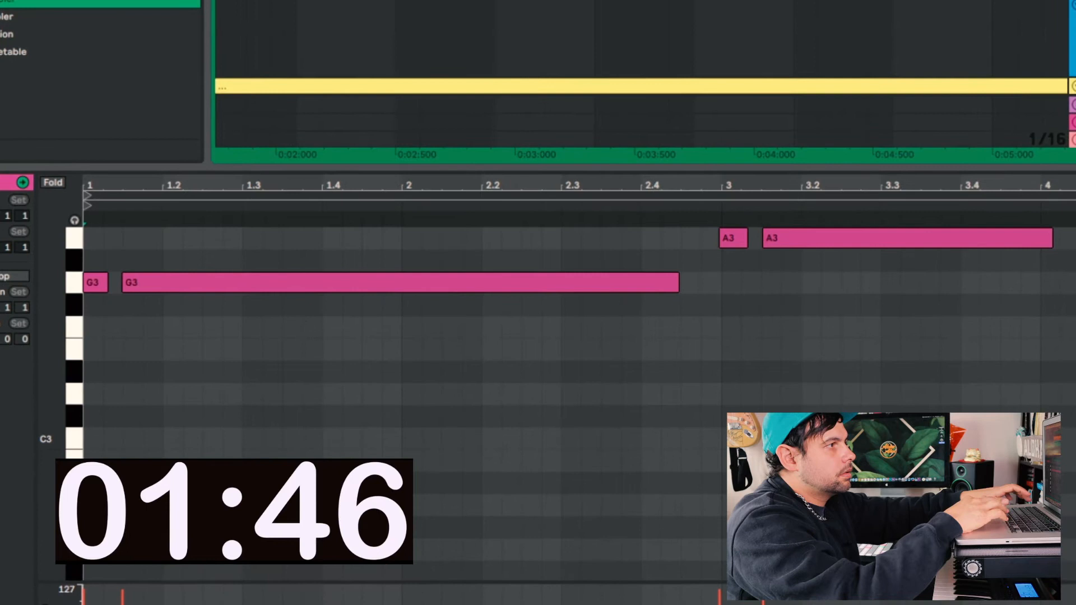
# - Play the 808 clip and add a G3 note from 2.2 to 2.3, cutting the long G3 note off there
pyautogui.press('space')
pyautogui.scroll(-1, 456, 312)
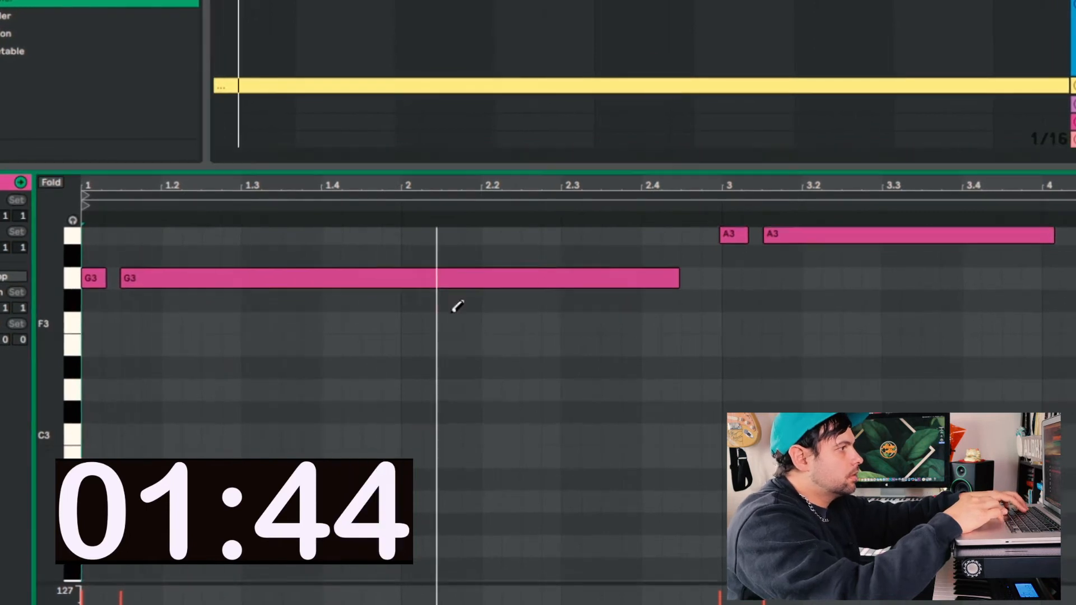
pyautogui.scroll(1, 456, 313)
pyautogui.press('space')
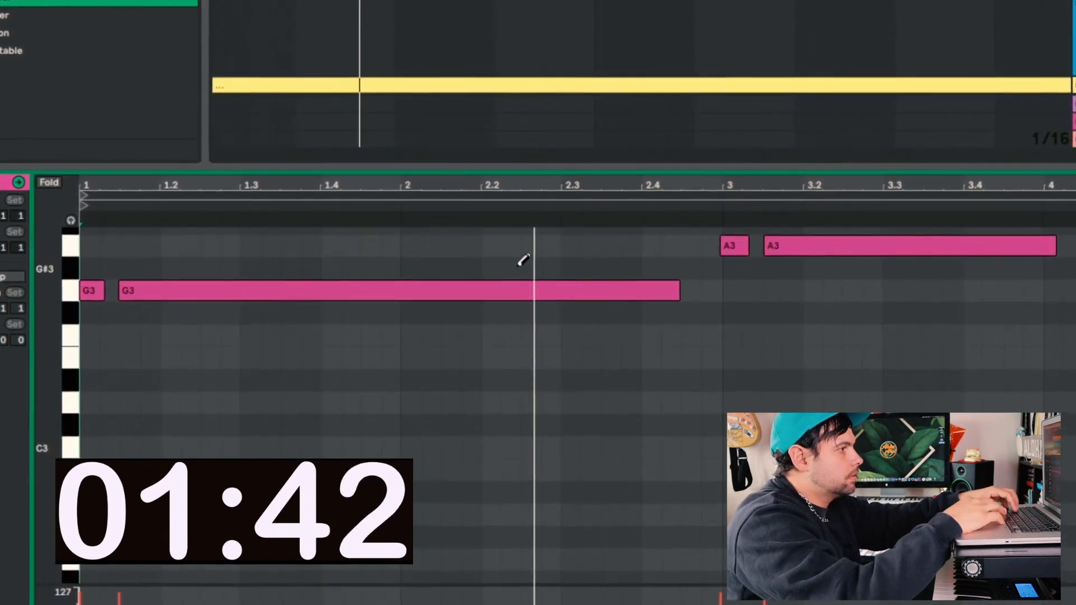
pyautogui.click(498, 291)
pyautogui.press('space')
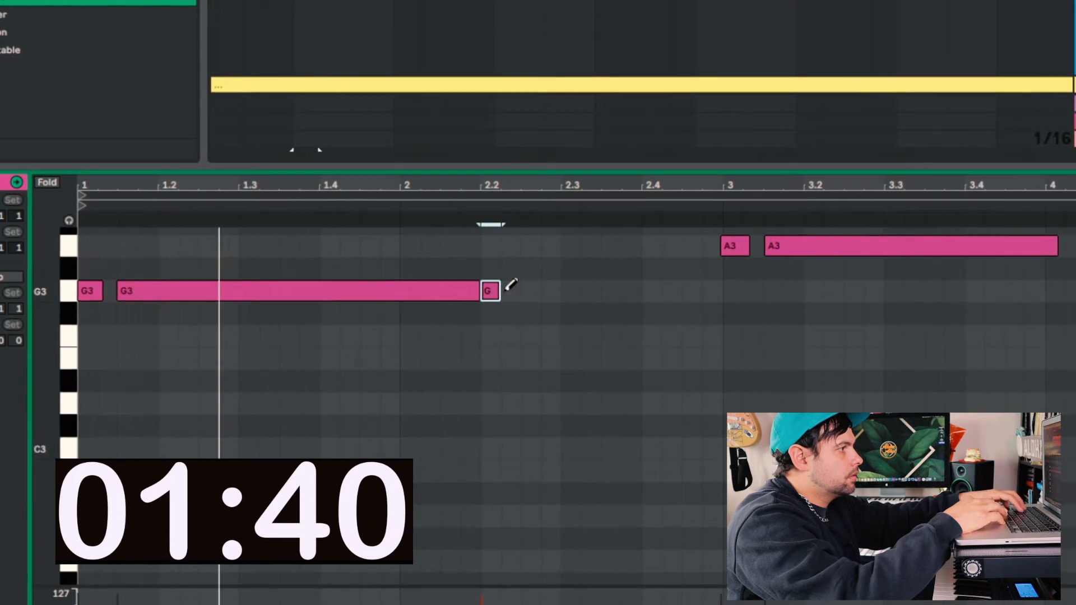
pyautogui.moveTo(500, 291); pyautogui.dragTo(544, 288)
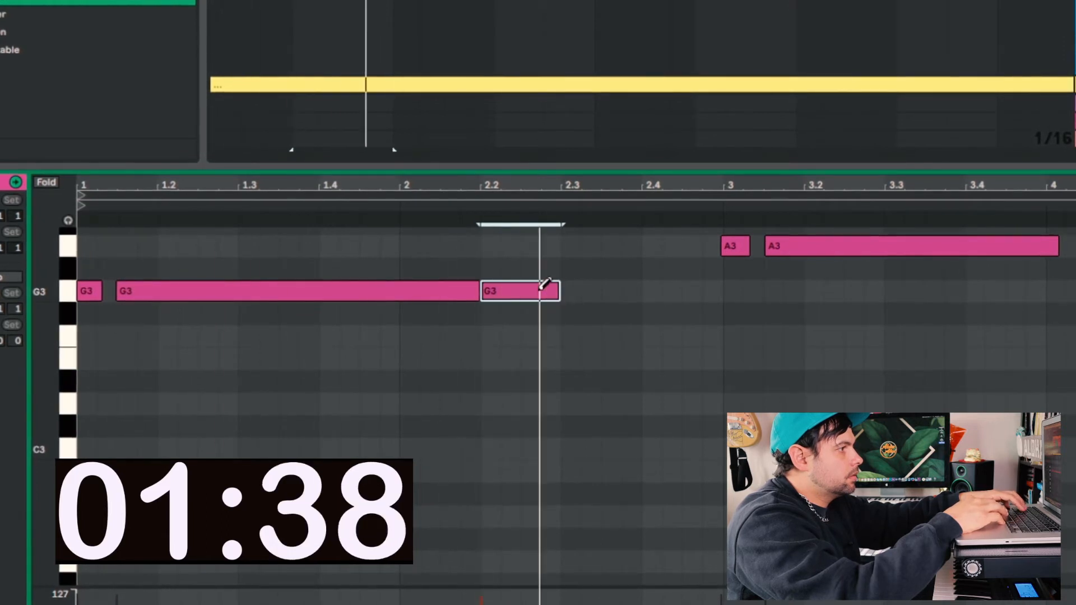
# - Add a G3 note spanning 2.3.3 to the start of bar 3 and align the short A3 note with bar 3
pyautogui.click(590, 291)
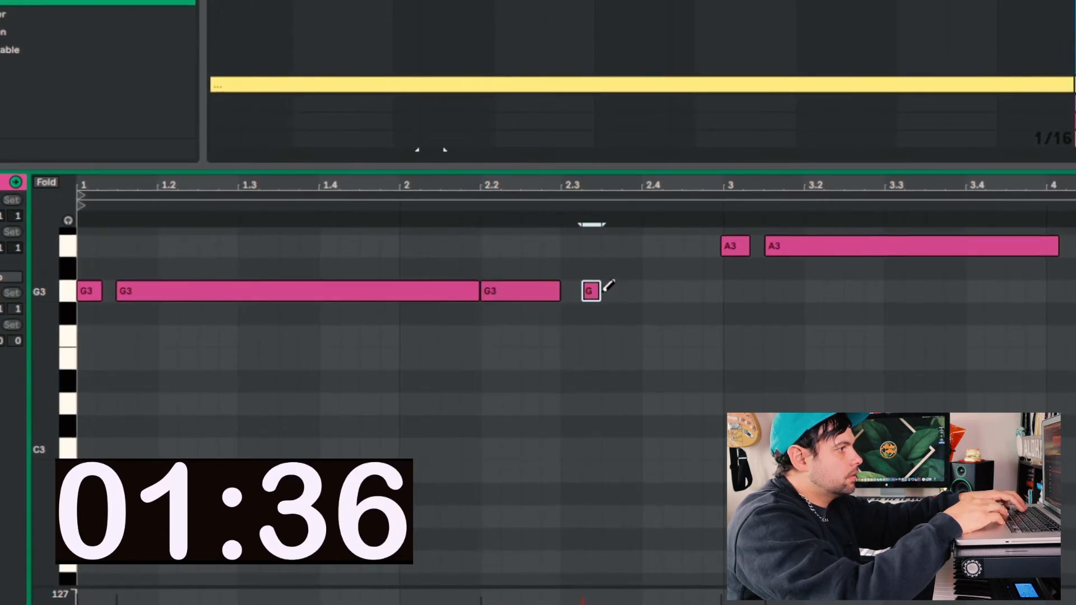
pyautogui.moveTo(595, 292); pyautogui.dragTo(704, 287)
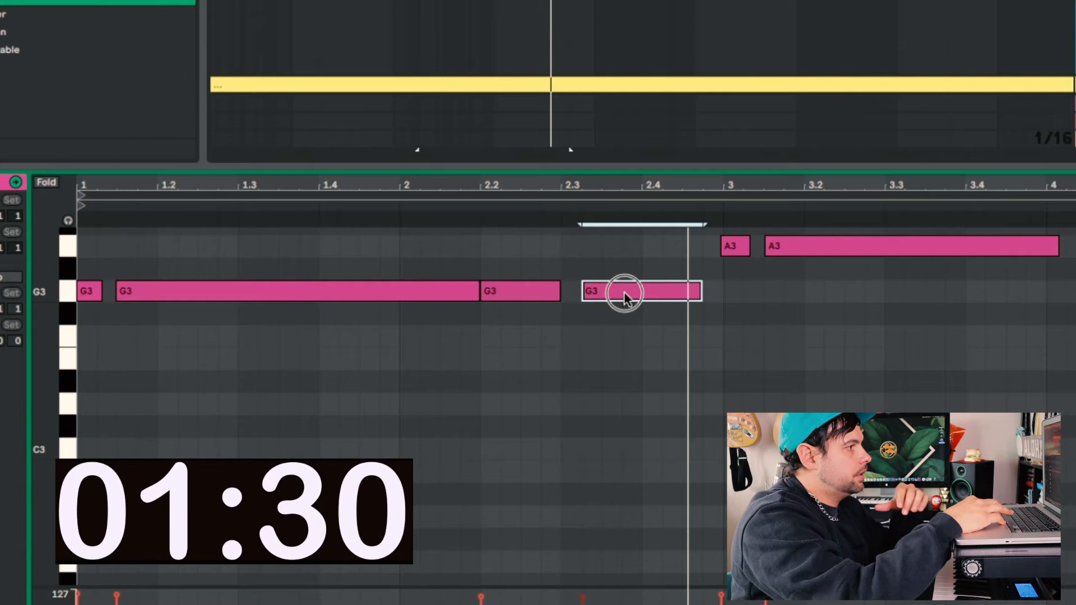
pyautogui.moveTo(625, 297); pyautogui.dragTo(645, 297)
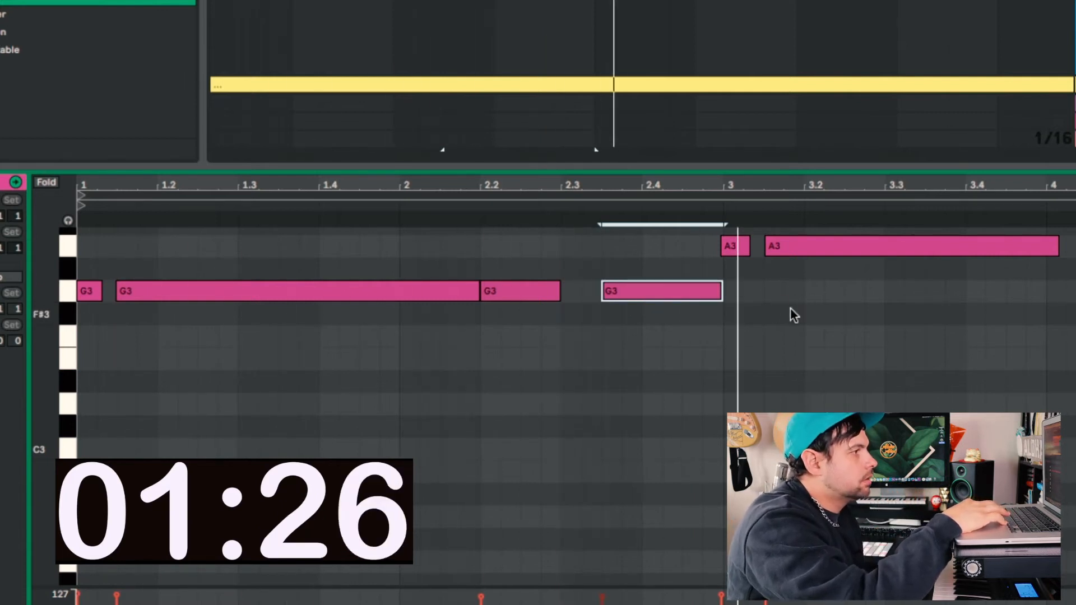
pyautogui.click(739, 245)
pyautogui.click(805, 247)
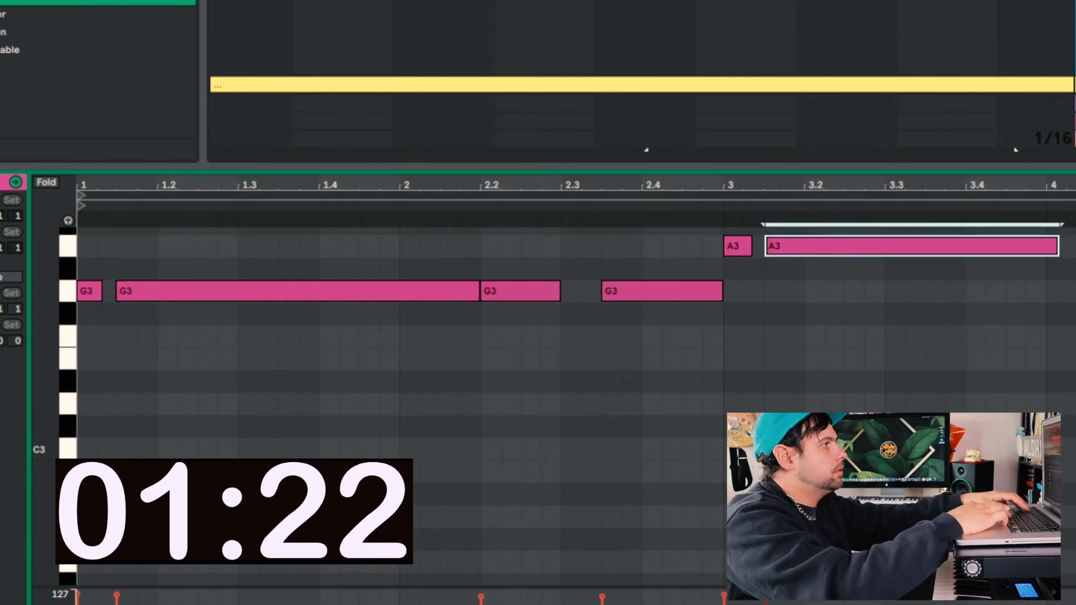
# - Duplicate the four-bar 808 clip to fill bars 5 to 8
pyautogui.click(793, 39)
pyautogui.press('-')
pyautogui.press('-')
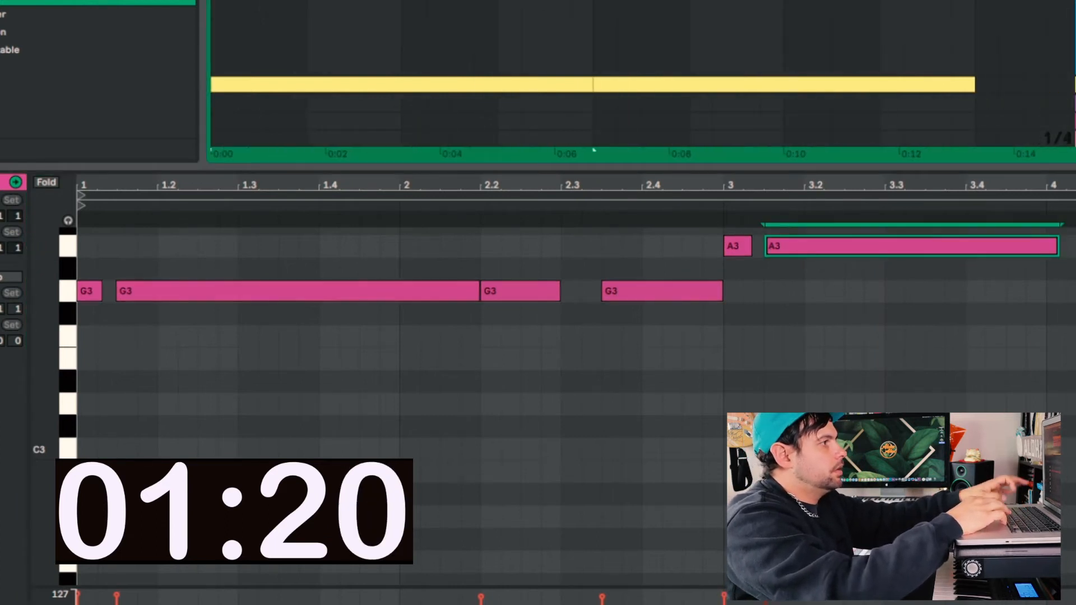
pyautogui.press('super+d')
# - Place the FULL_CRATE_atmosphere_one_shot_vinyl sample on a new track across eight bars and loop the arrangement over it
pyautogui.scroll(-5, 432, 115)
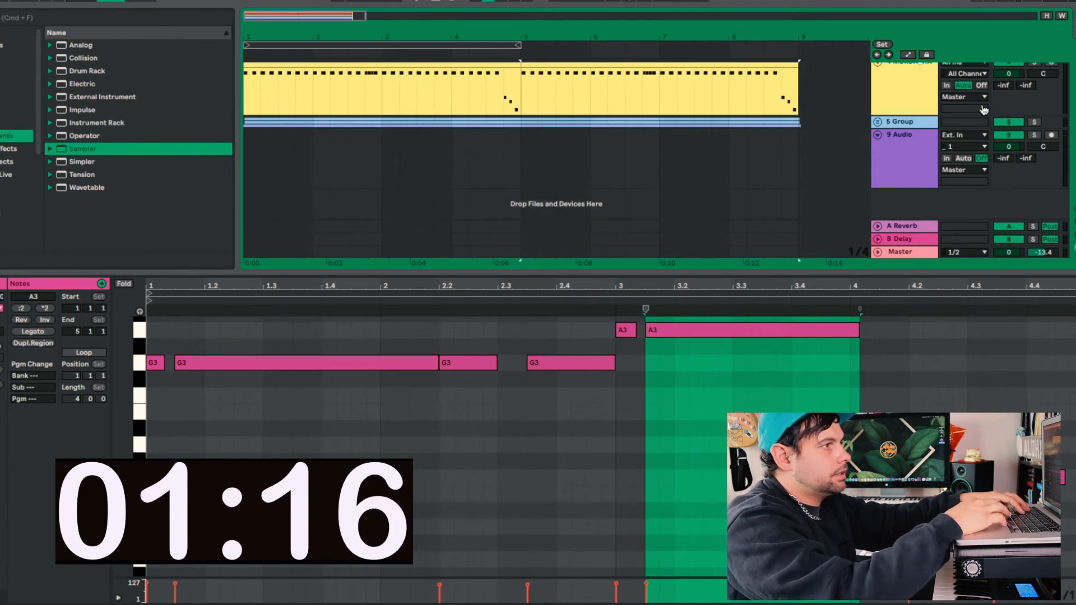
pyautogui.moveTo(1014, 101)
pyautogui.mouseDown()
pyautogui.moveTo(322, 174)
pyautogui.moveTo(253, 210)
pyautogui.mouseUp()
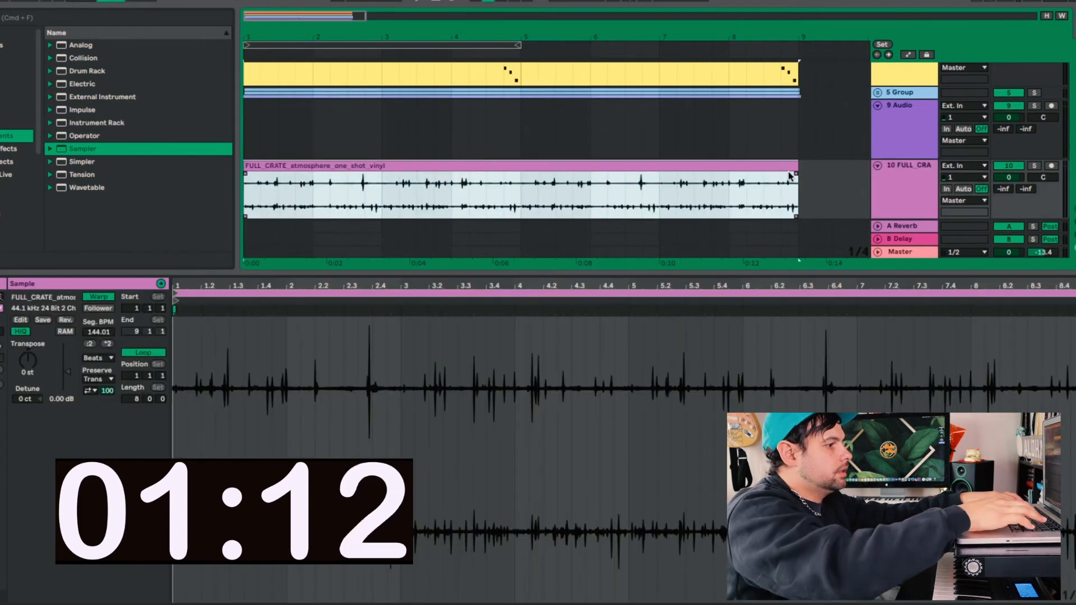
pyautogui.press('super+l')
# - Play the loop and lower the vinyl atmosphere track's volume to -7.3 dB
pyautogui.press('space')
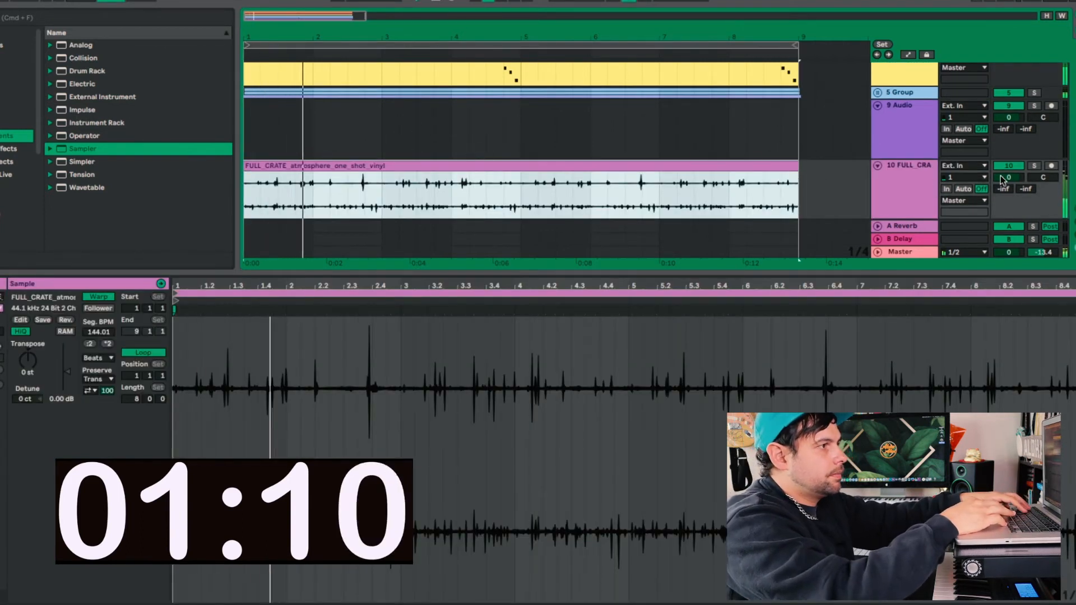
pyautogui.moveTo(1003, 179); pyautogui.dragTo(947, 220)
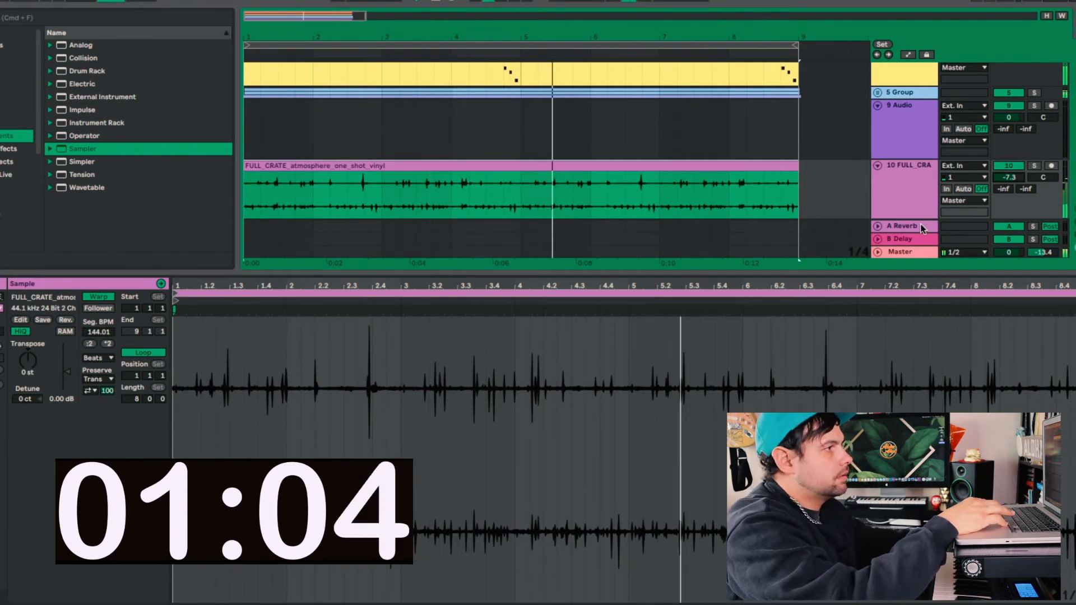
# - Unfold the guitar group on the 5 Group track to reach its individual guitar tracks
pyautogui.scroll(5, 571, 175)
pyautogui.scroll(-4, 571, 176)
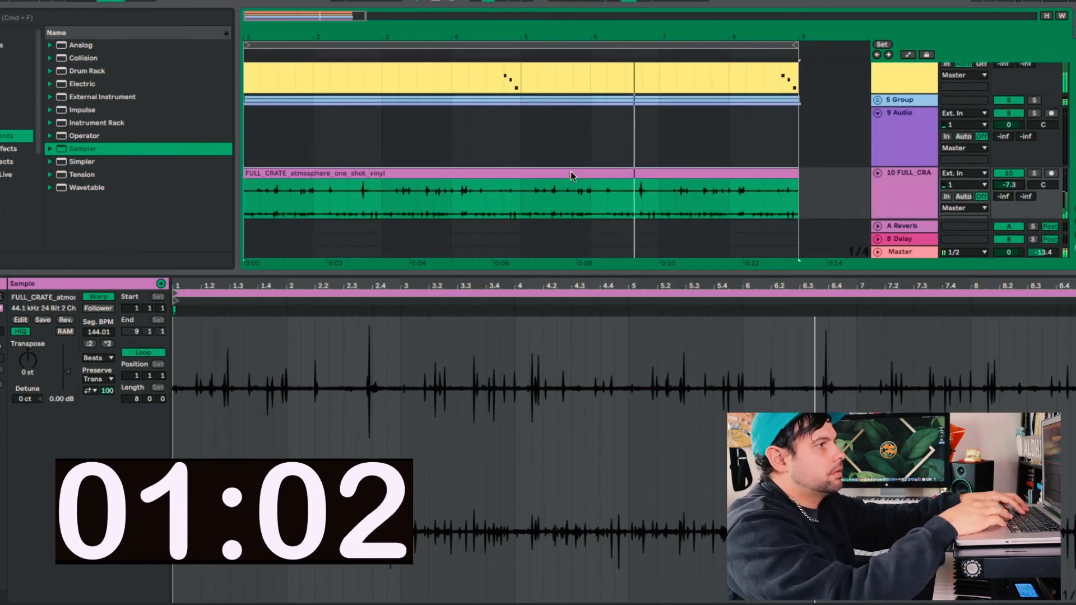
pyautogui.click(878, 100)
pyautogui.scroll(-2, 985, 130)
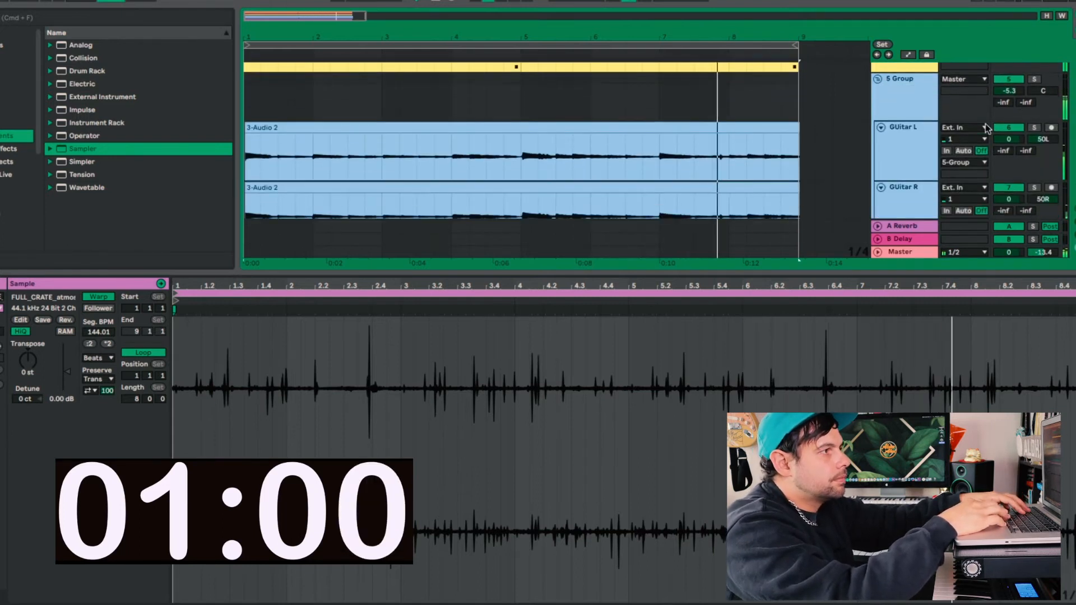
pyautogui.moveTo(1003, 98); pyautogui.dragTo(1003, 98)
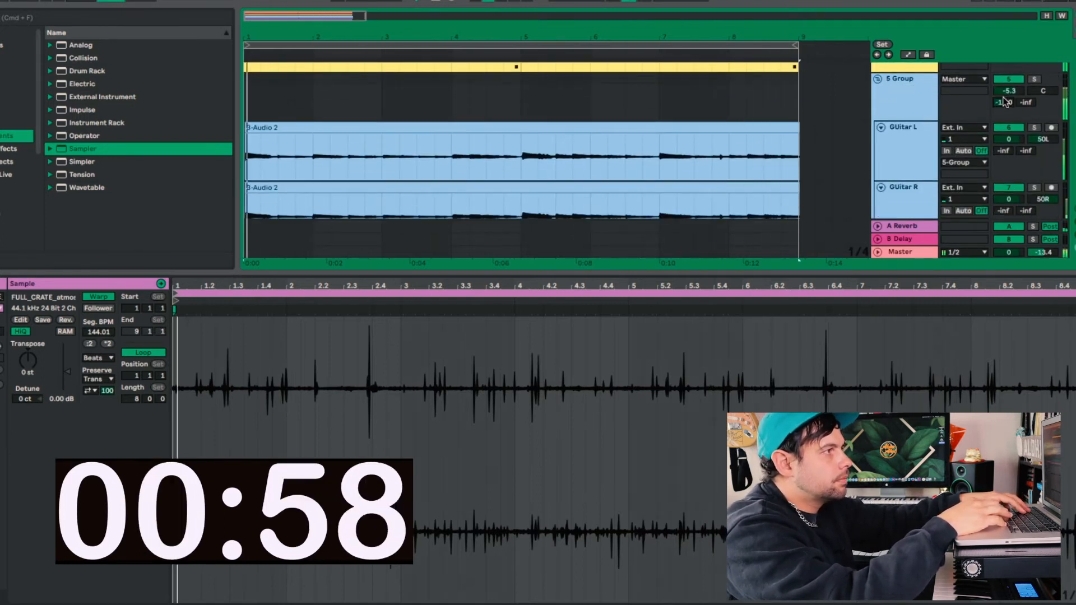
# - Extend the start of the Guitar C clip at bar 5 back to 4.4.4 and solo the Guitar C track
pyautogui.scroll(-3, 603, 169)
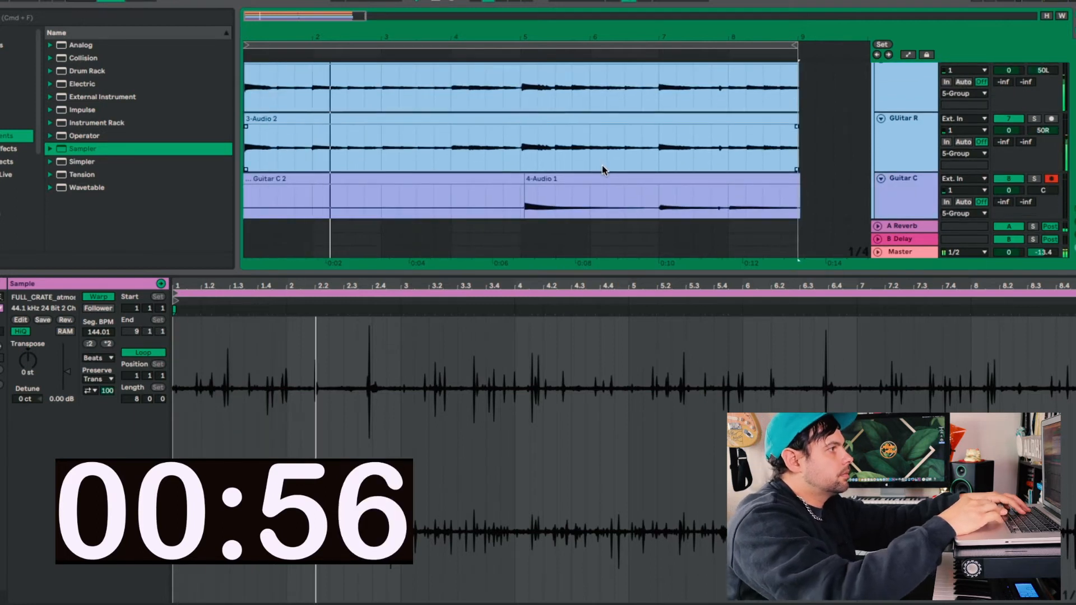
pyautogui.scroll(1, 596, 137)
pyautogui.scroll(-3, 583, 160)
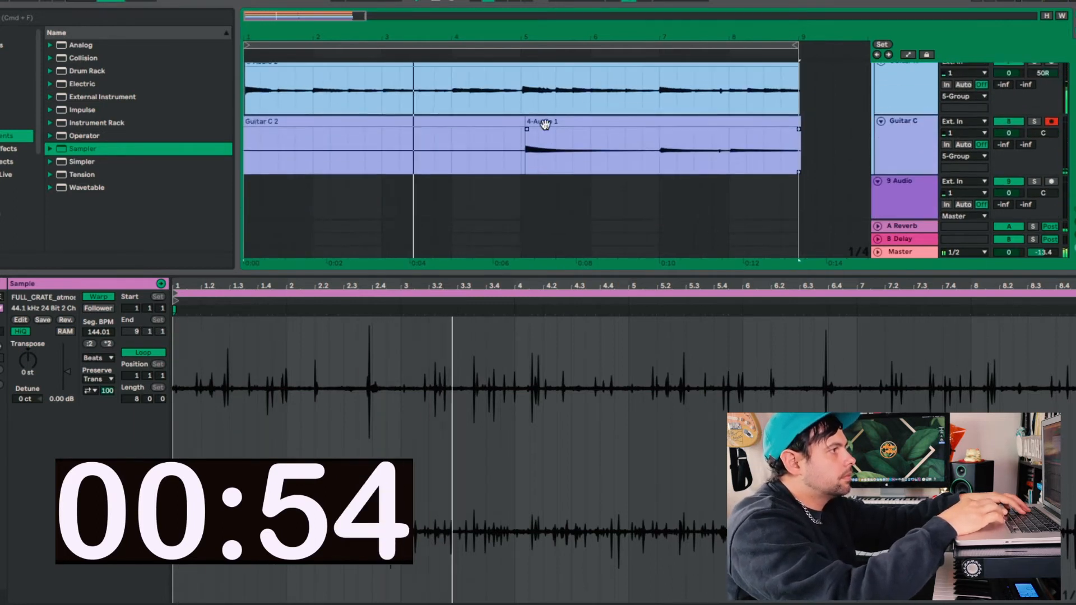
pyautogui.scroll(1, 543, 123)
pyautogui.click(542, 135)
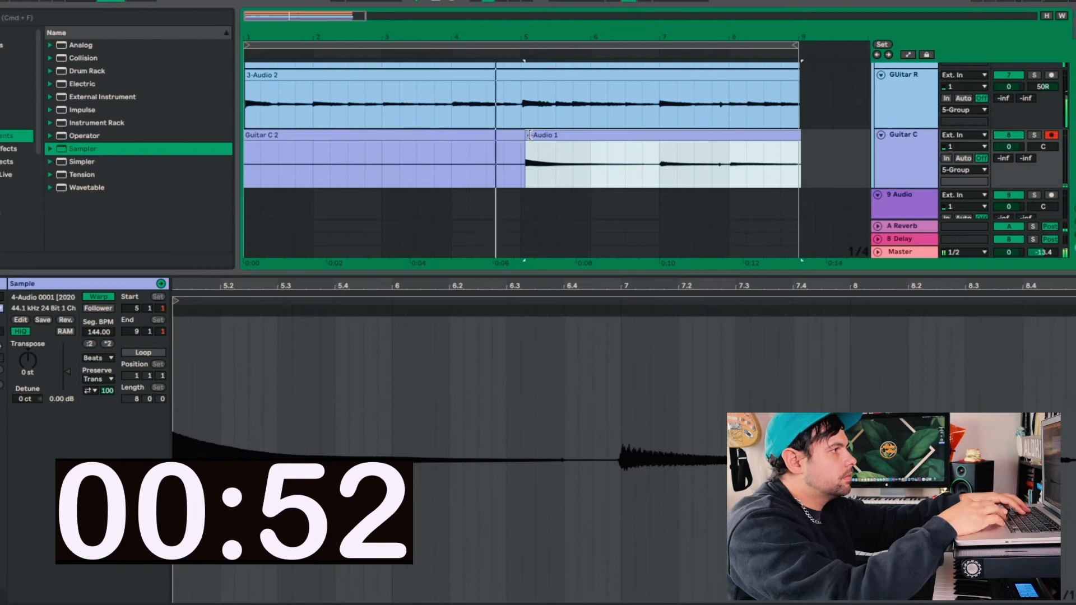
pyautogui.click(1033, 135)
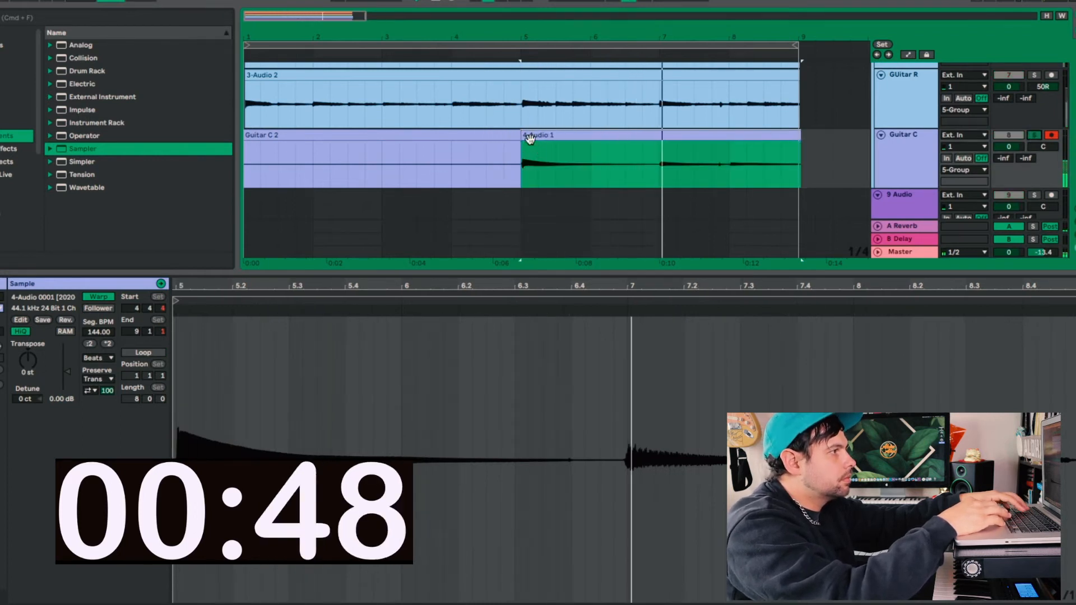
# - Copy the Guitar C clip to bars 1 to 4 and trim the two clips to meet just before bar 5
pyautogui.moveTo(542, 136); pyautogui.dragTo(269, 162)
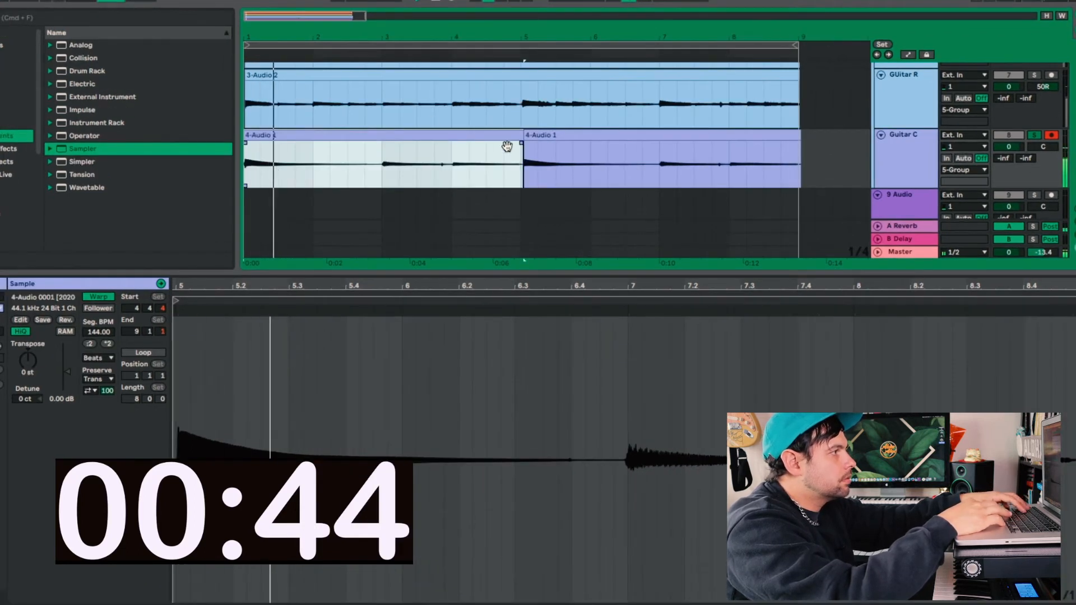
pyautogui.moveTo(521, 135); pyautogui.dragTo(519, 135)
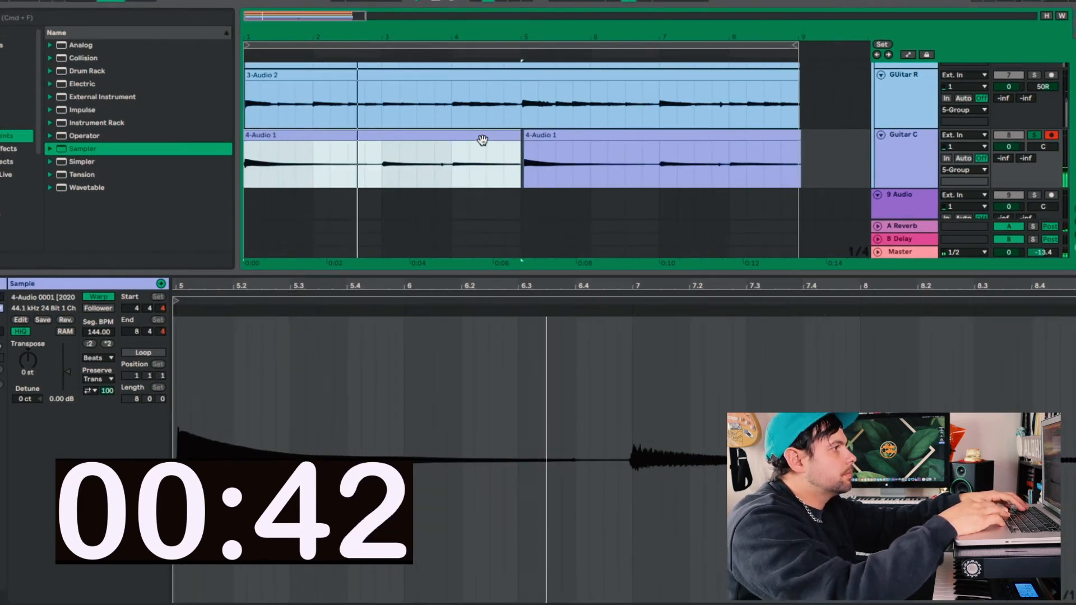
pyautogui.click(1002, 159)
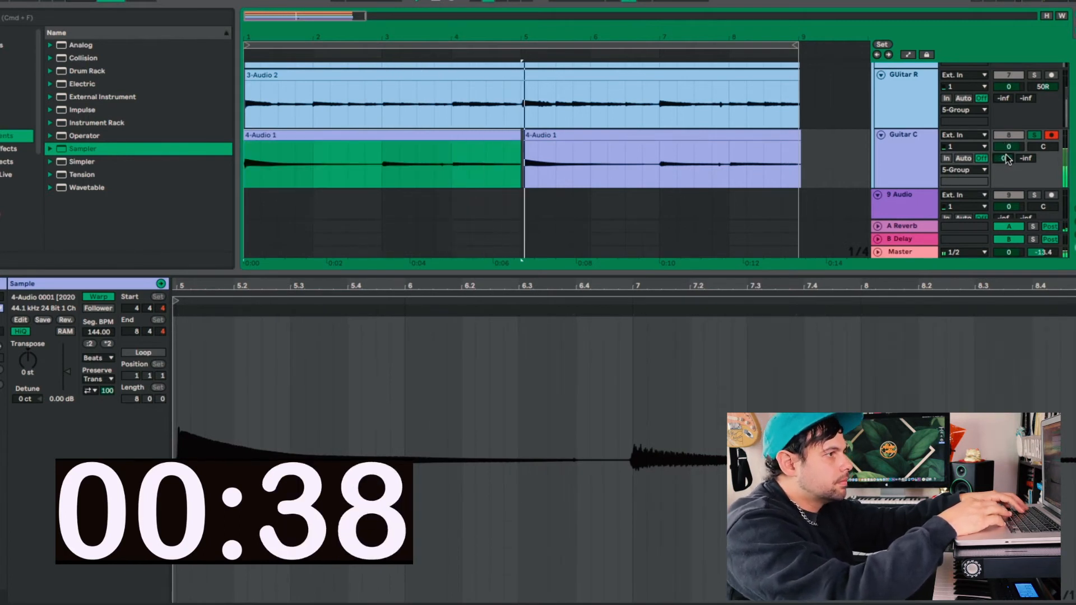
pyautogui.click(523, 137)
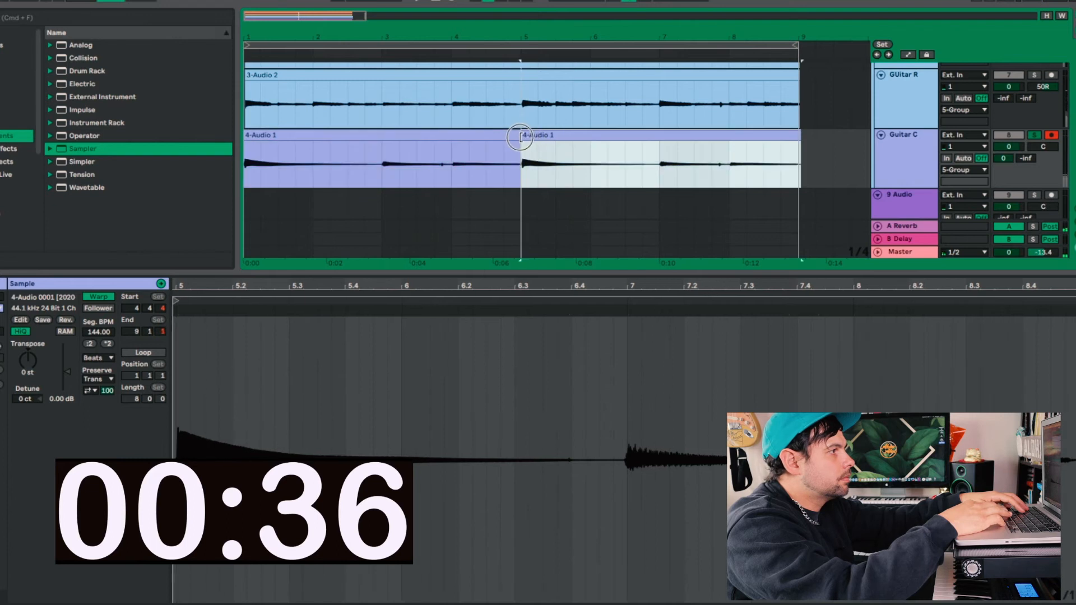
# - Restart the loop, turn off the Guitar C solo and check the full arrangement from drums to guitars
pyautogui.click(402, 197)
pyautogui.press('space')
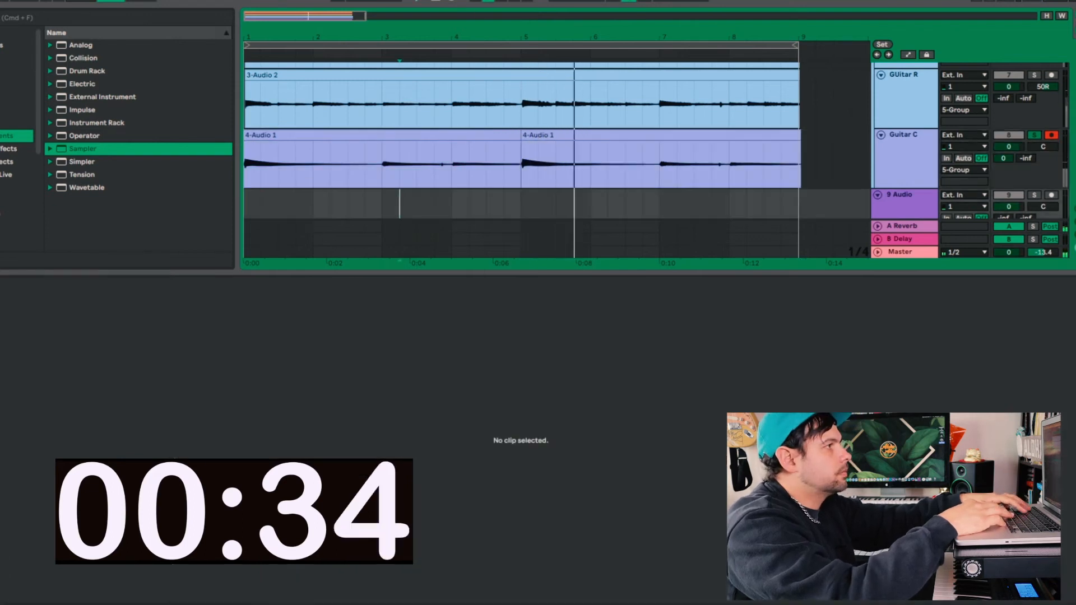
pyautogui.click(435, 1)
pyautogui.click(419, 1)
pyautogui.scroll(10, 405, 141)
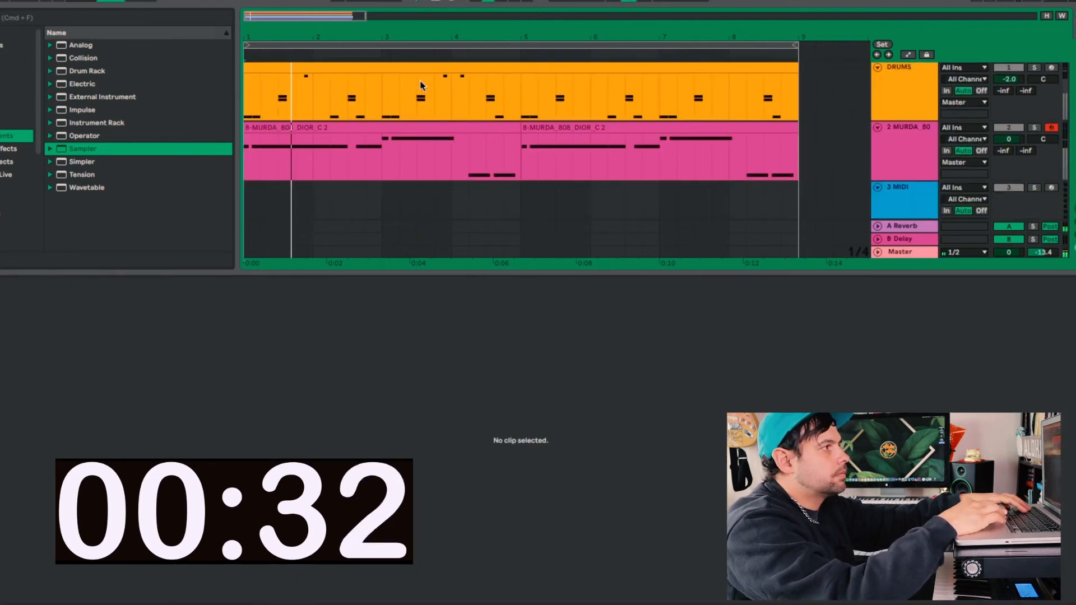
pyautogui.scroll(-5, 437, 83)
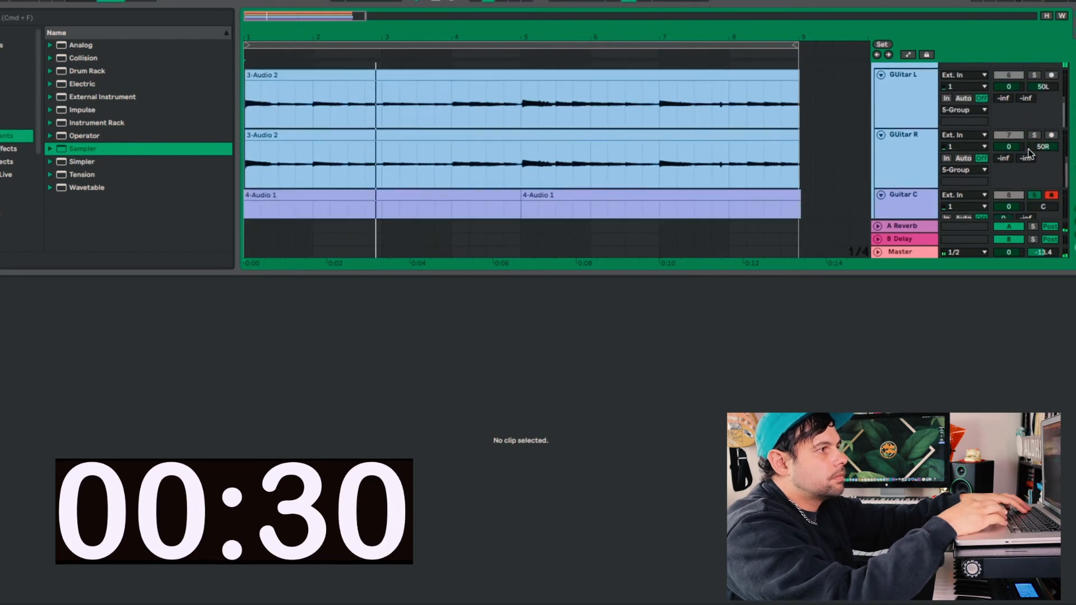
pyautogui.scroll(-3, 1001, 153)
pyautogui.scroll(5, 624, 140)
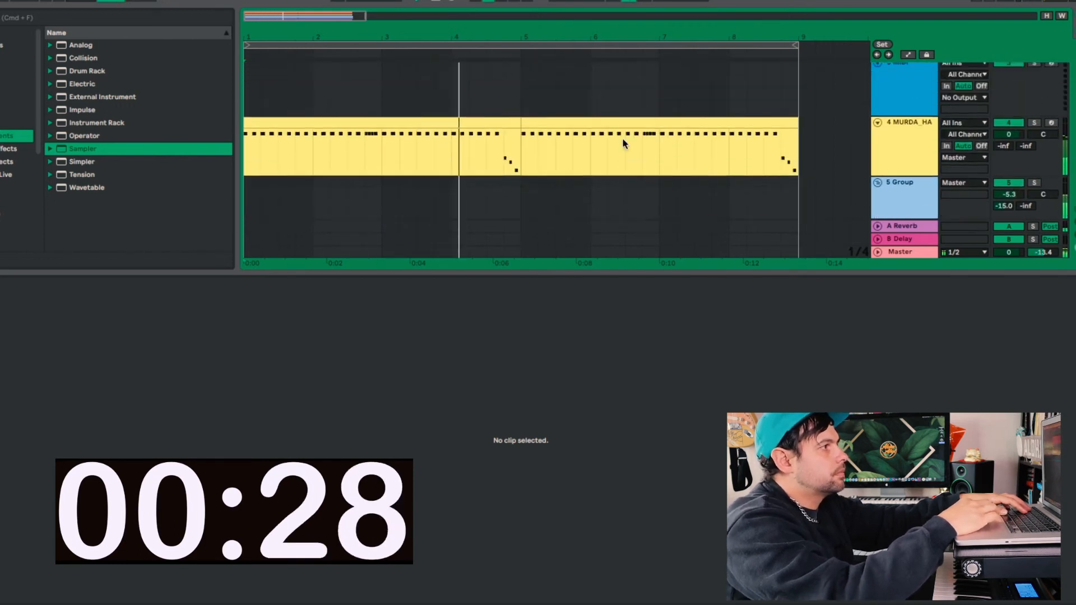
pyautogui.scroll(-1, 624, 140)
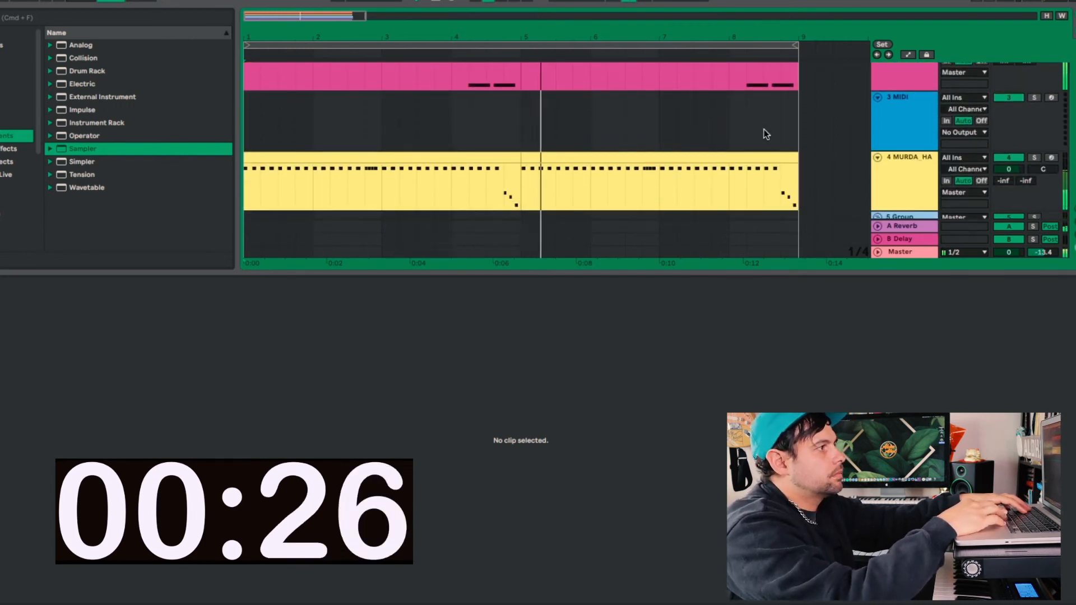
# - Select both MURDA_HAT hi-hat clips to examine their notes together and look over all tracks while the loop plays
pyautogui.click(695, 160)
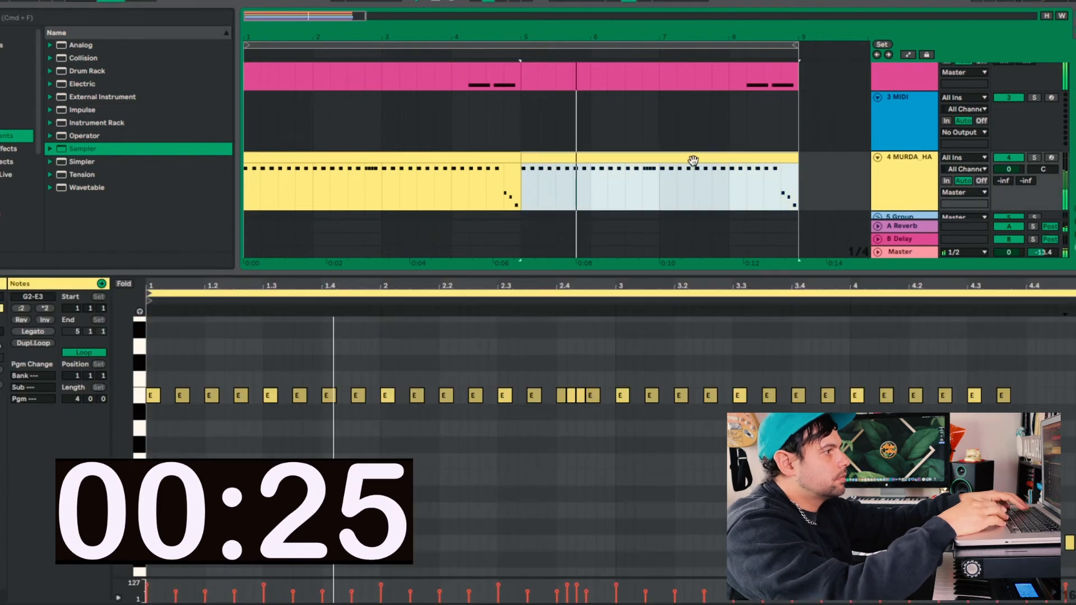
pyautogui.keyDown('shift'); pyautogui.click(447, 161); pyautogui.keyUp('shift')
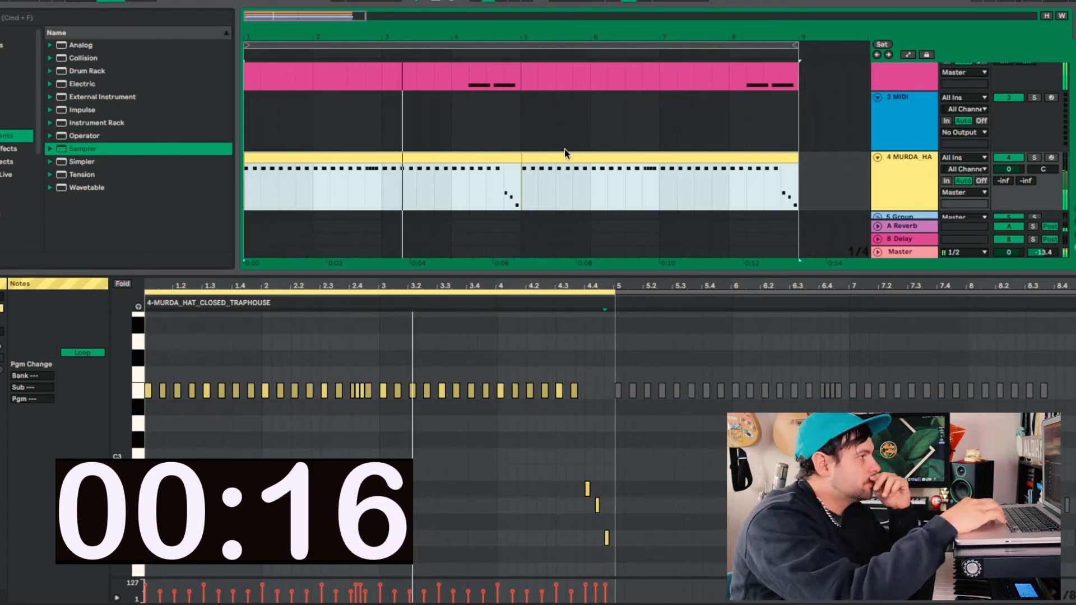
pyautogui.scroll(-10, 564, 149)
pyautogui.scroll(-3, 564, 149)
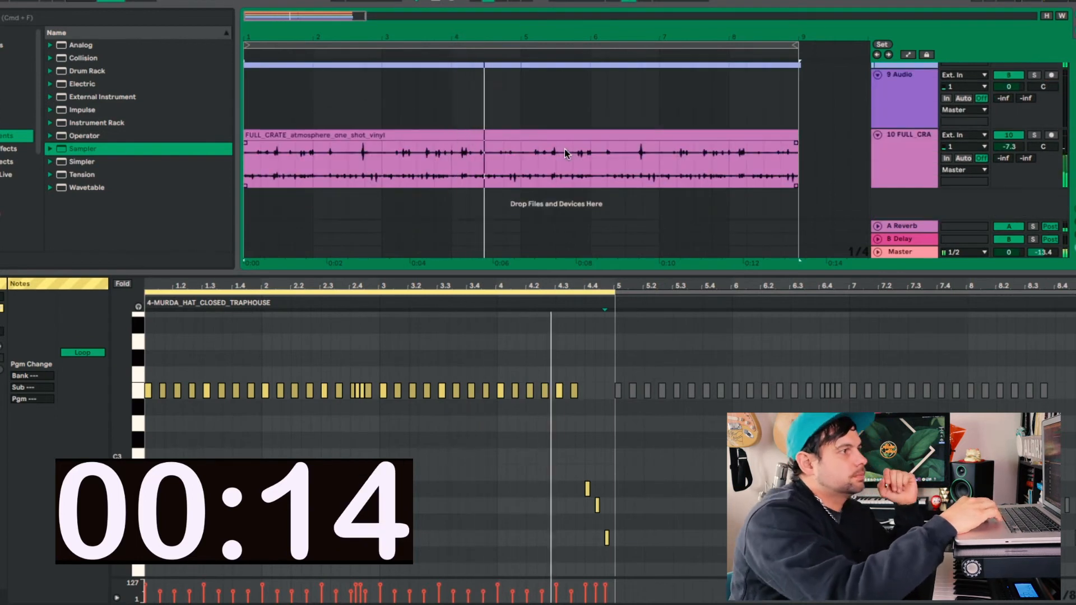
pyautogui.scroll(2, 564, 149)
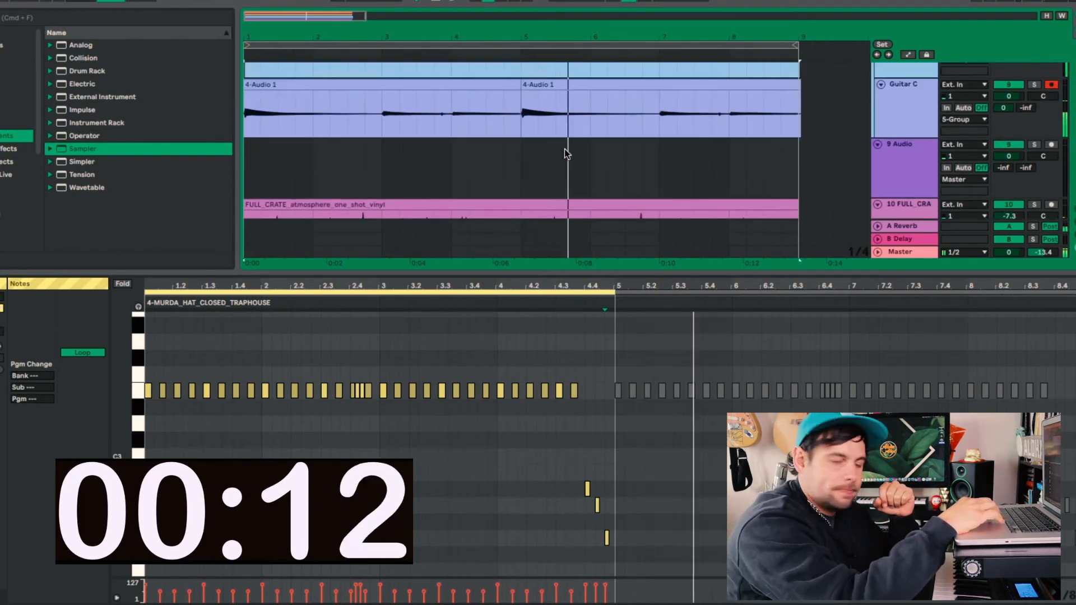
pyautogui.scroll(1, 714, 184)
pyautogui.scroll(5, 714, 185)
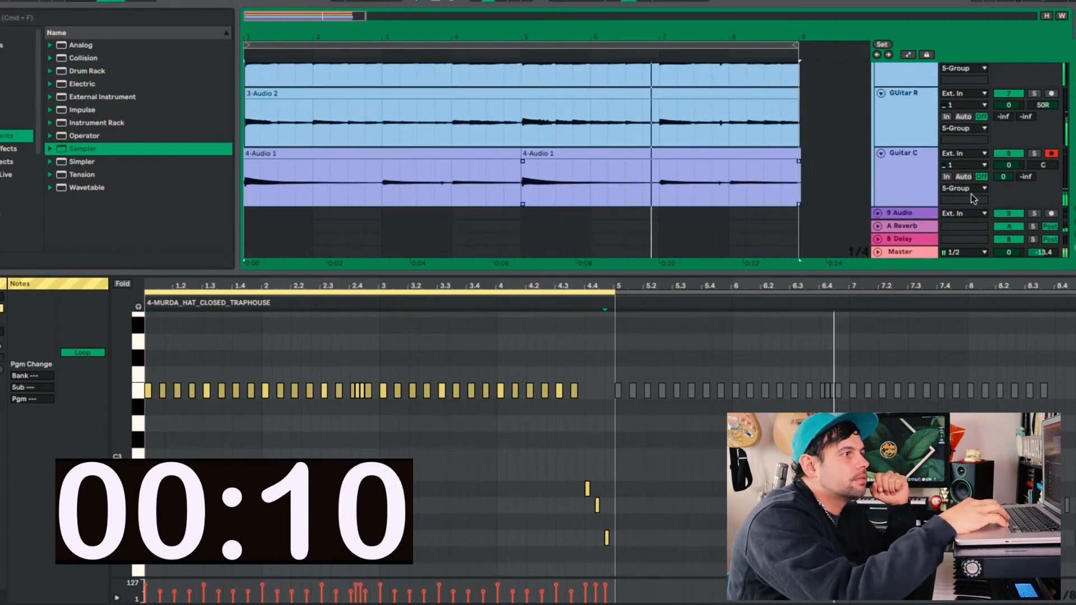
pyautogui.scroll(-8, 612, 202)
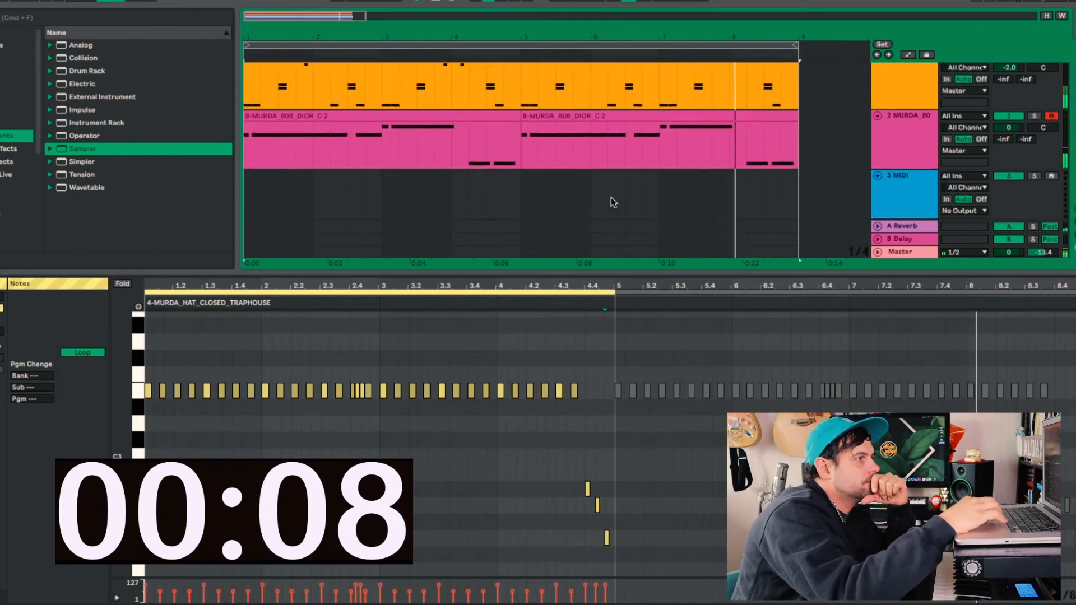
pyautogui.scroll(7, 612, 202)
pyautogui.scroll(1, 613, 203)
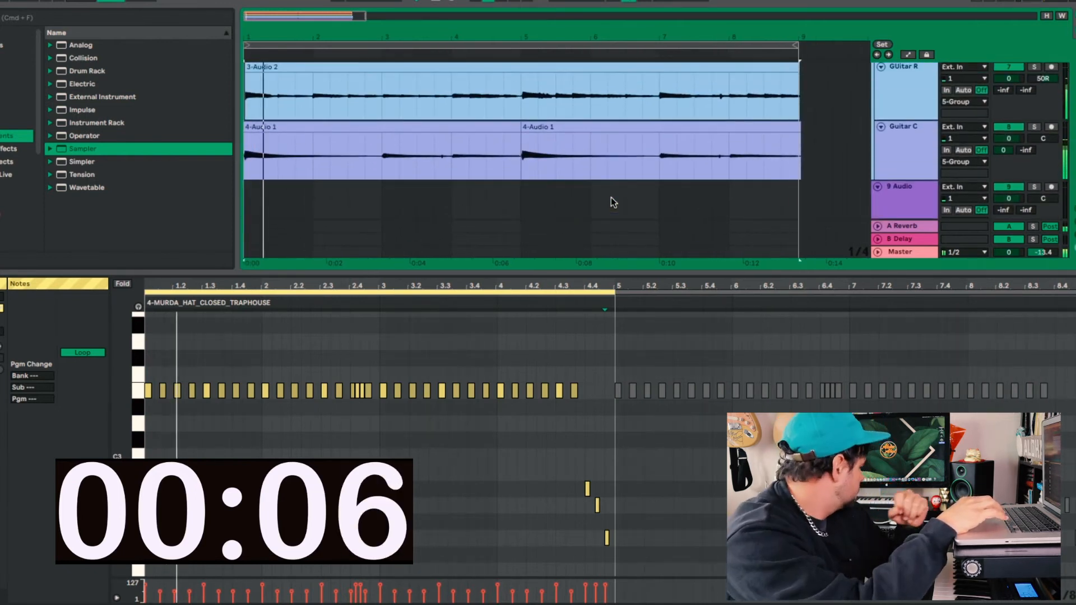